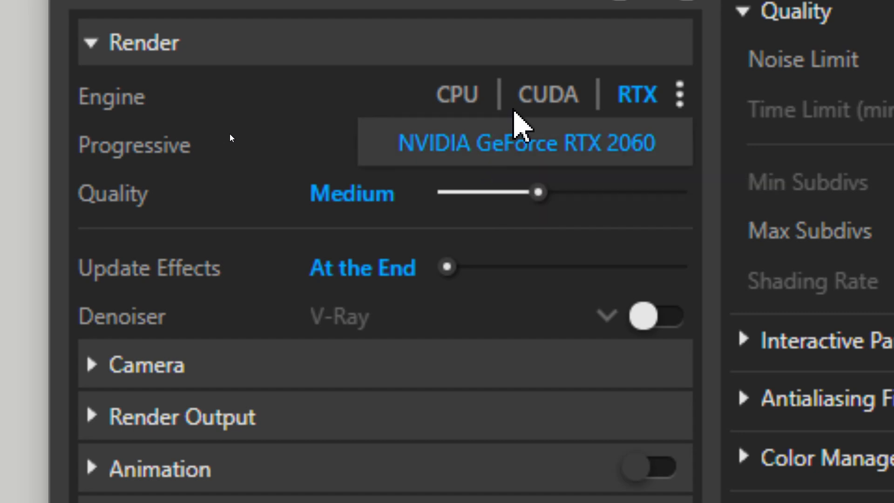
Switch the render engine to CUDA and enable the C++/CPU device alongside the NVIDIA GeForce RTX 2060
click(533, 103)
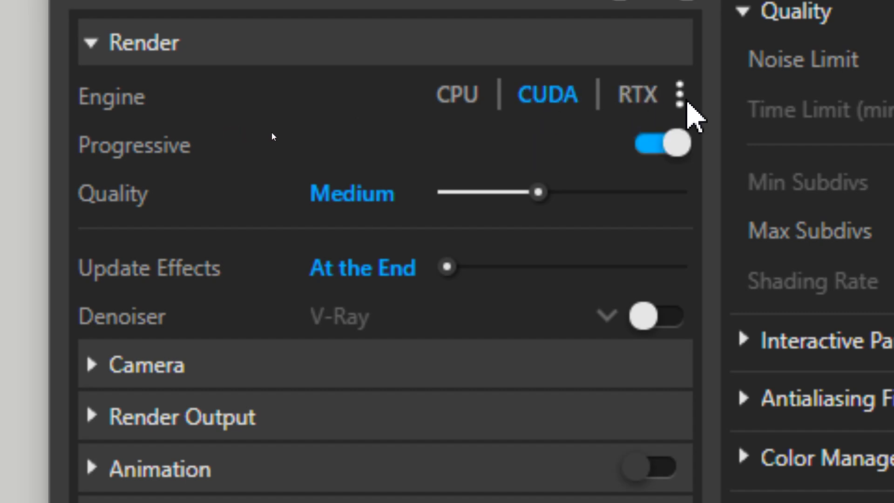
click(680, 99)
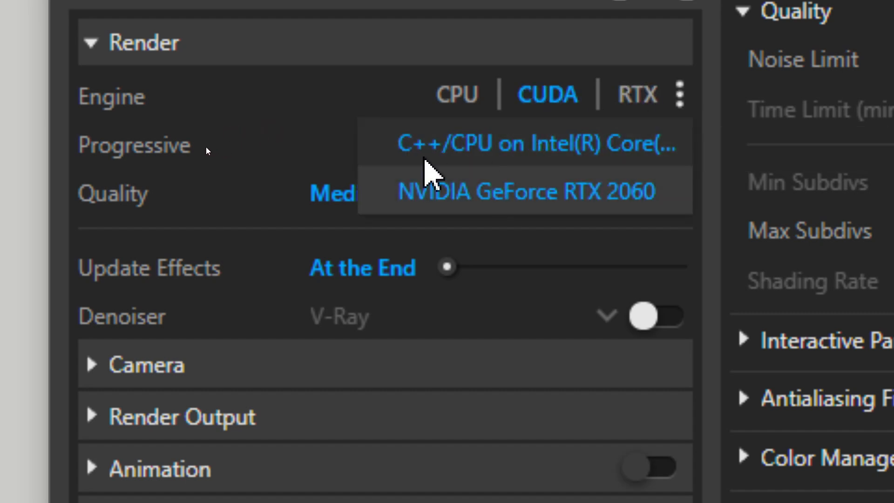
click(417, 153)
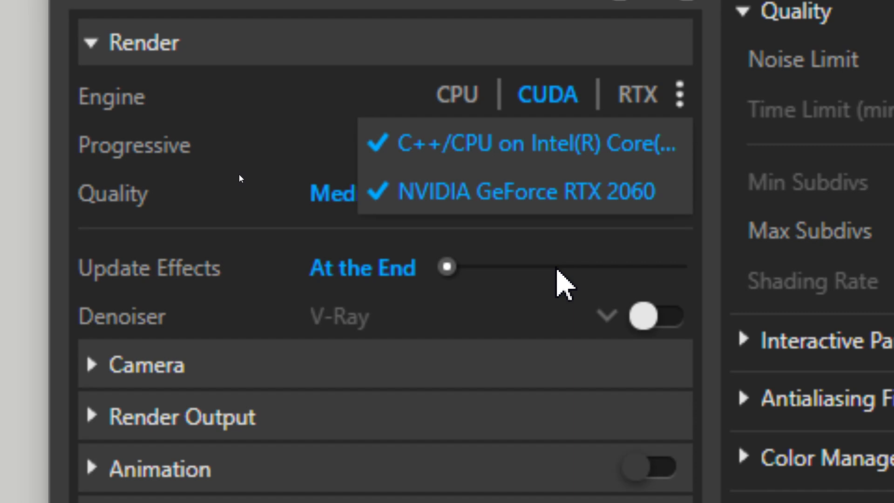
click(486, 155)
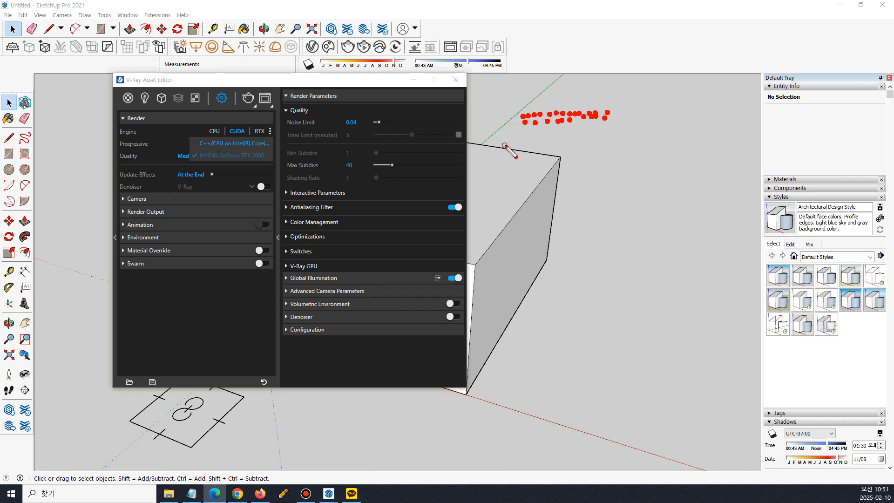
mouse_move(514, 108)
mouse_down()
mouse_move(531, 199)
mouse_move(578, 234)
mouse_move(645, 196)
mouse_move(642, 102)
mouse_move(502, 101)
mouse_up()
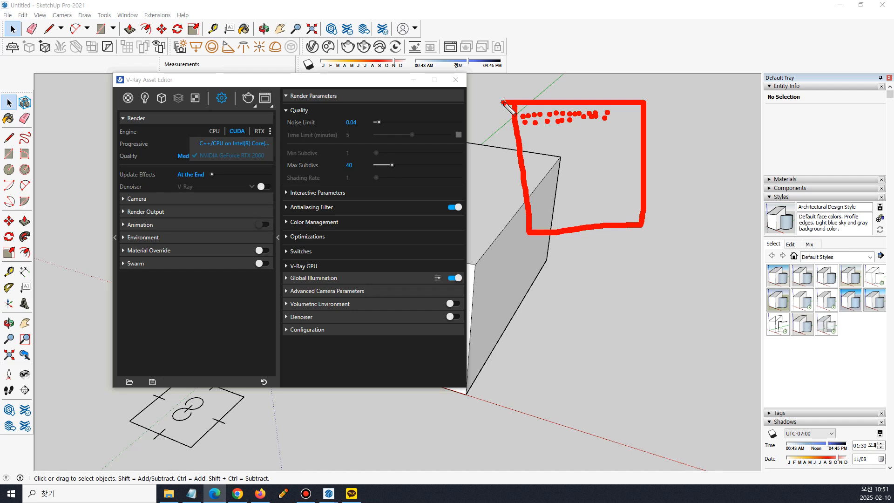
key(Escape)
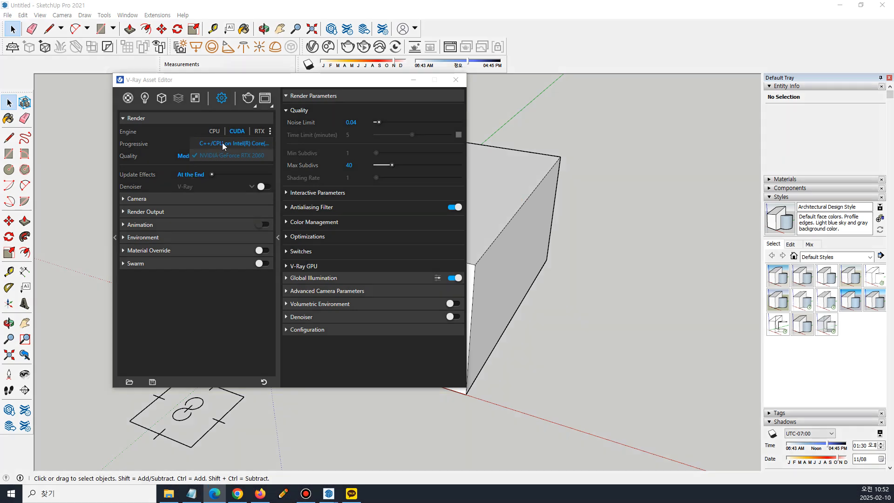
click(207, 147)
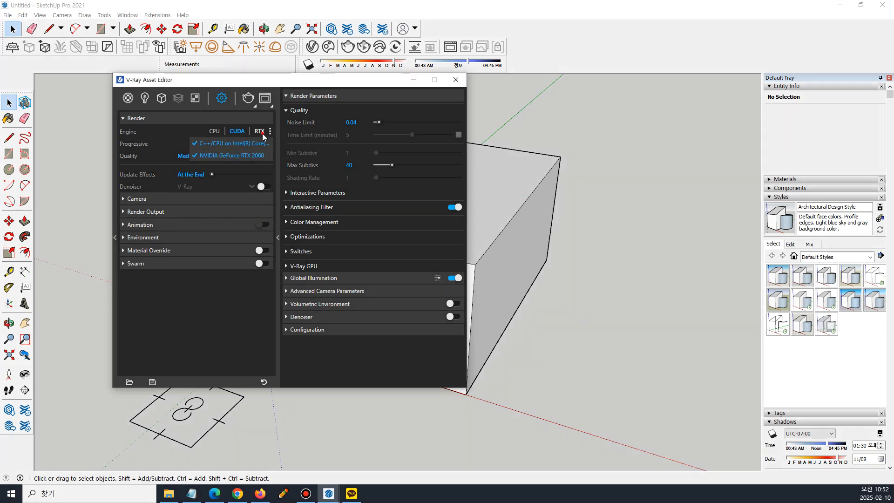
Compare the render settings of the RTX and CPU engines, return to CUDA and open its device list
click(259, 131)
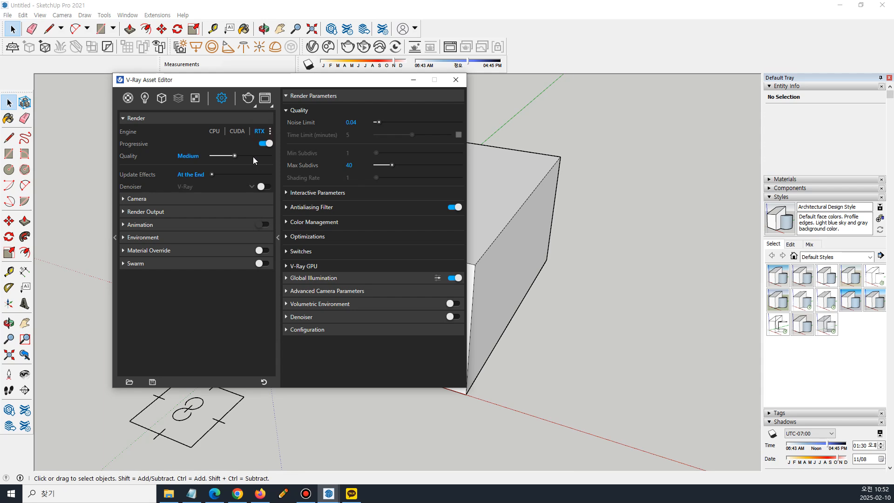
click(213, 132)
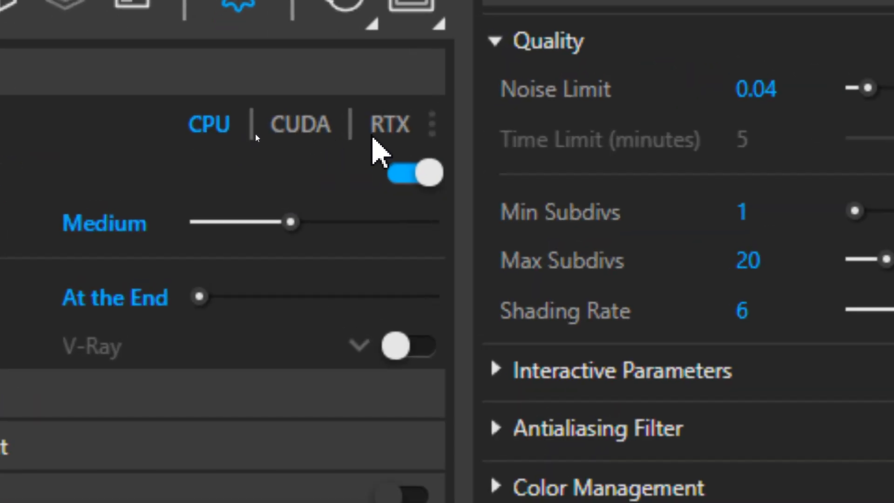
click(382, 131)
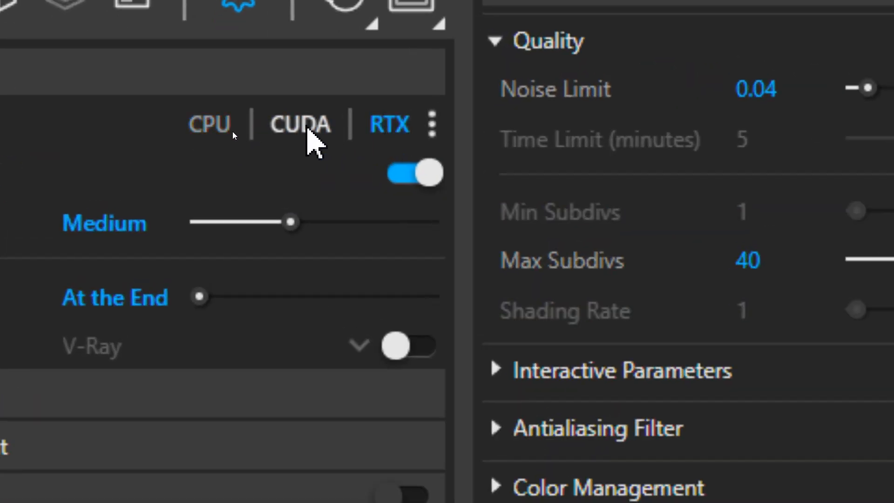
click(284, 133)
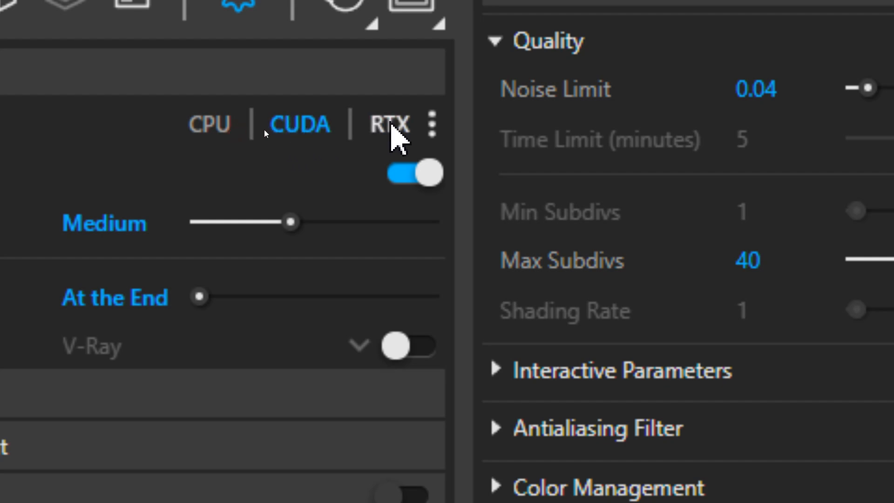
click(432, 124)
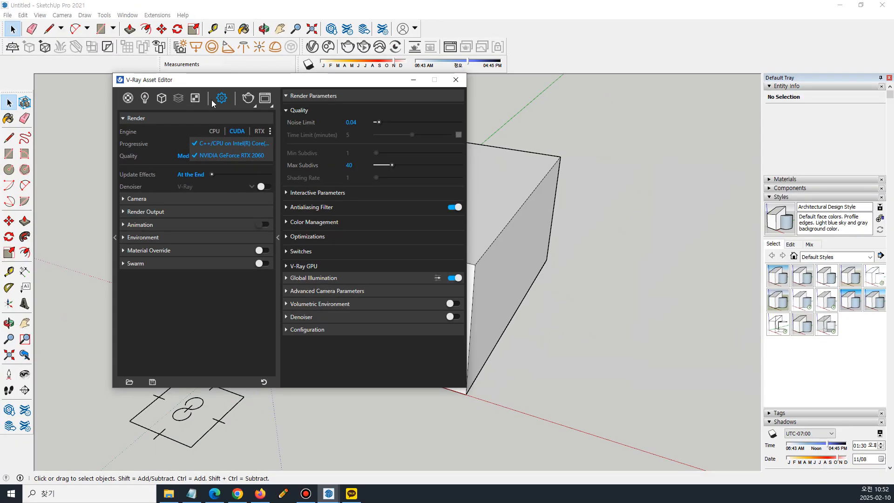
Start a progressive render with the CUDA engine and stop it
click(248, 97)
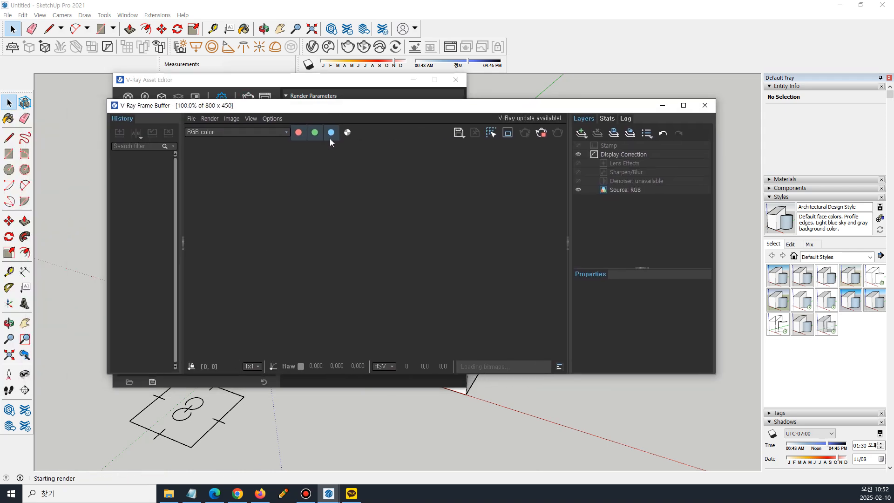
click(329, 79)
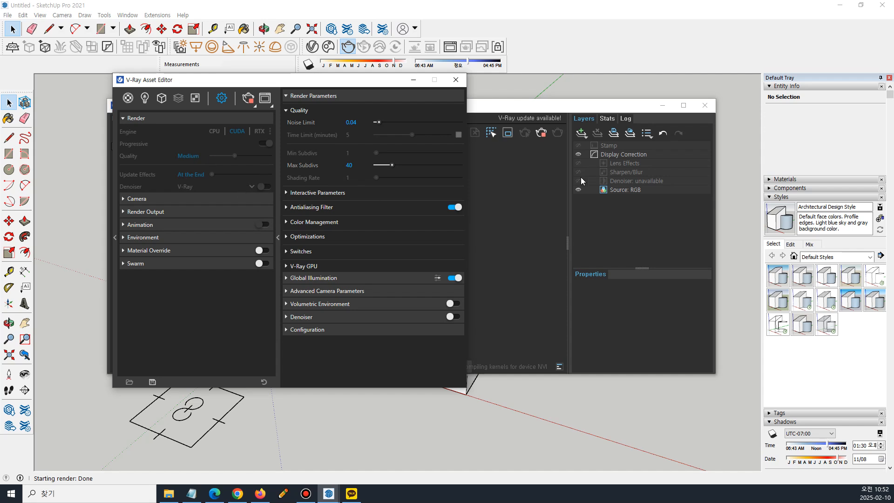
click(542, 135)
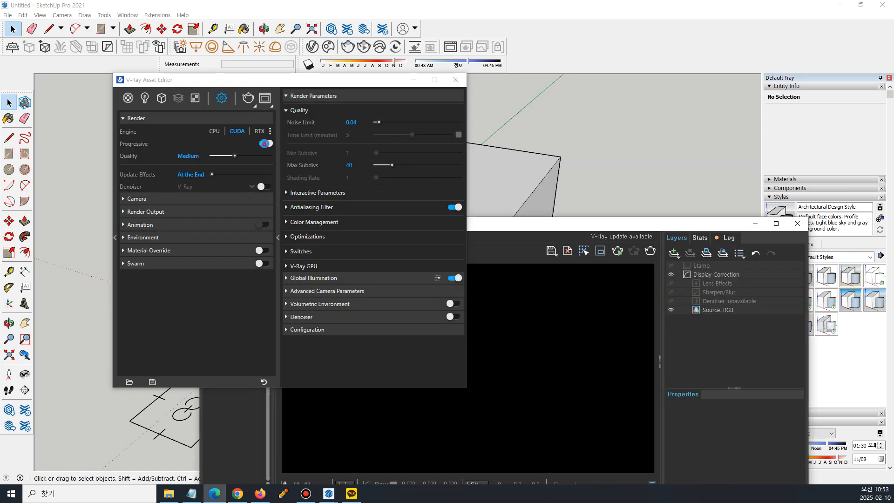
Turn off Progressive rendering and collapse the History and Layers side panels of the frame buffer
click(265, 144)
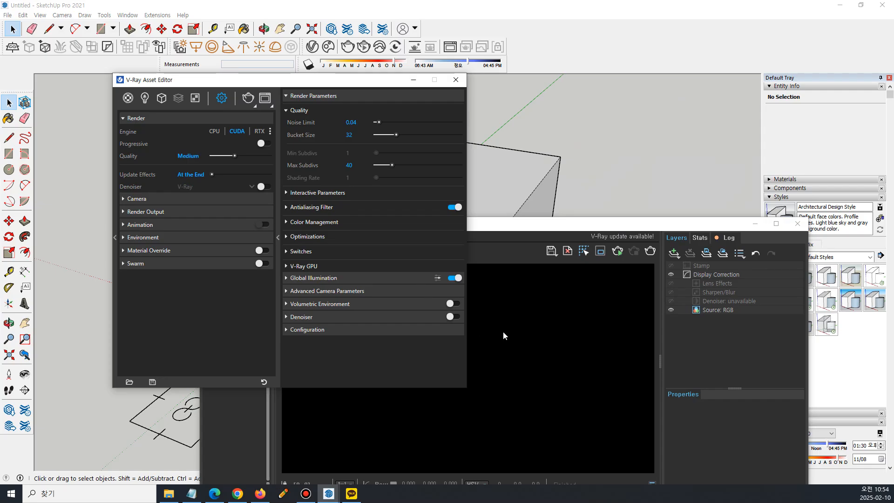
click(666, 436)
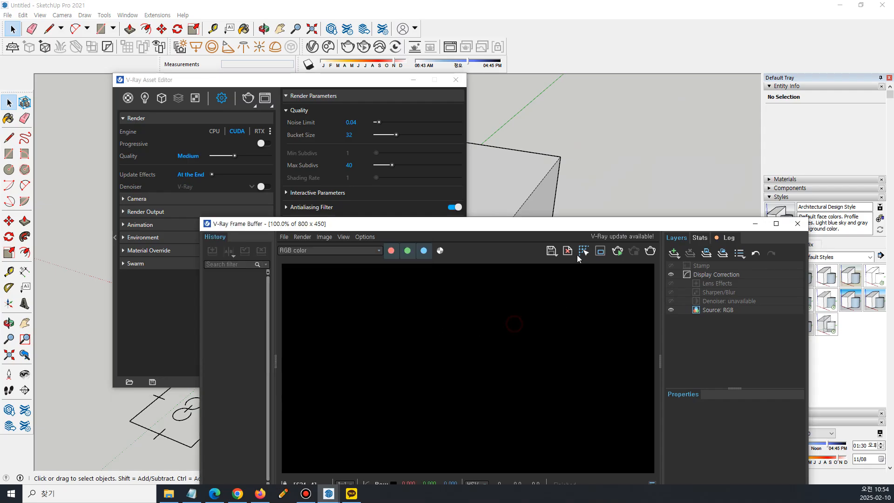
drag(771, 273, 708, 25)
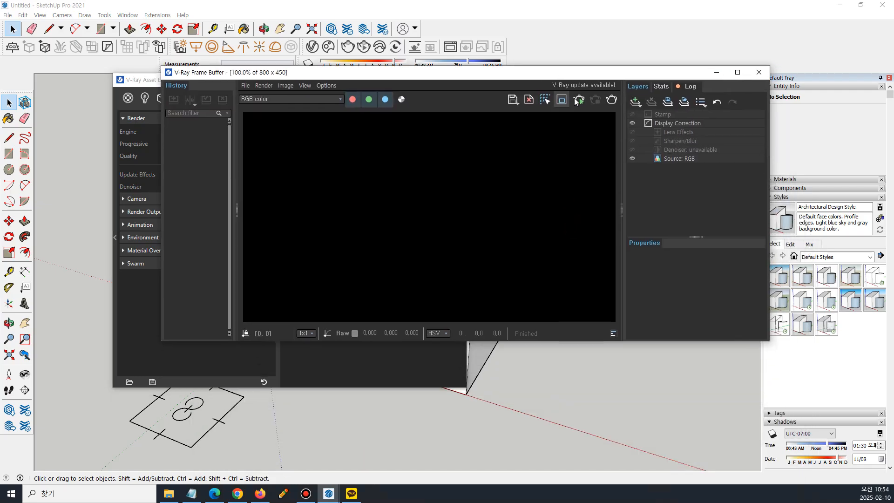
click(622, 205)
click(235, 210)
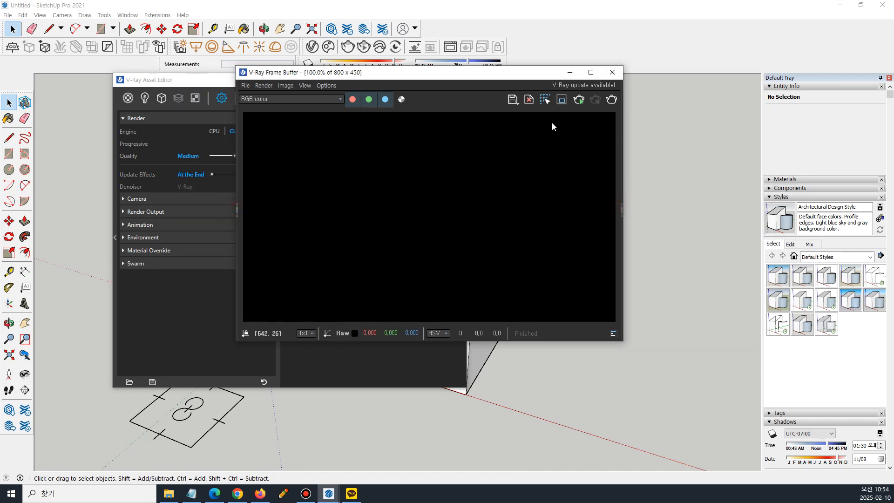
Render the box scene with the CUDA engine and place the frame buffer and the Asset Editor side by side
click(610, 100)
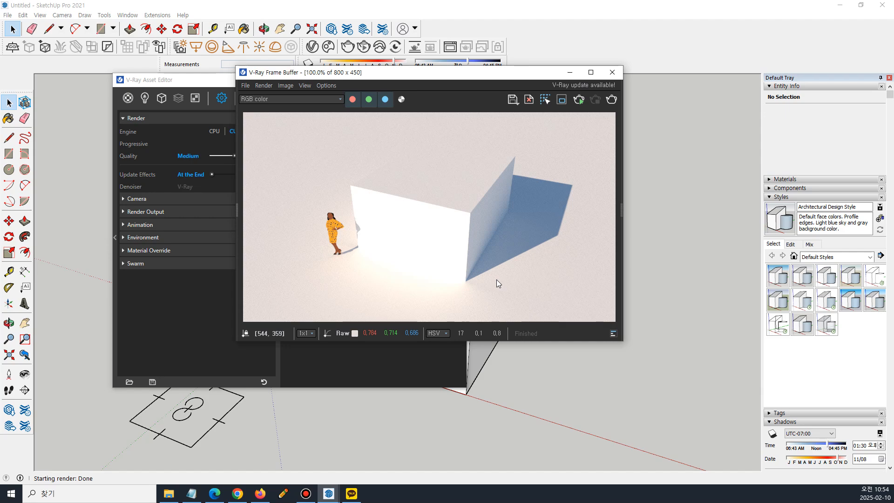
click(614, 101)
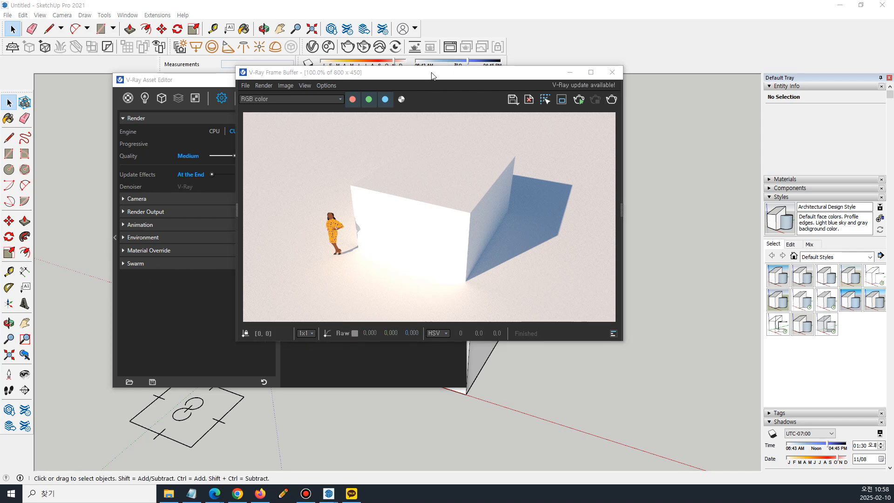
drag(432, 76, 644, 97)
drag(343, 90, 299, 69)
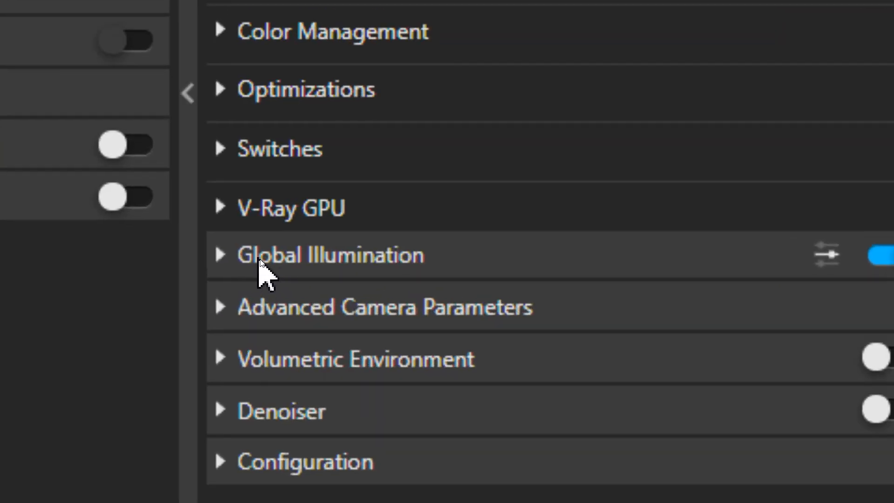
Expand the Global Illumination settings and compare their options under the CPU, CUDA and RTX engines
click(260, 260)
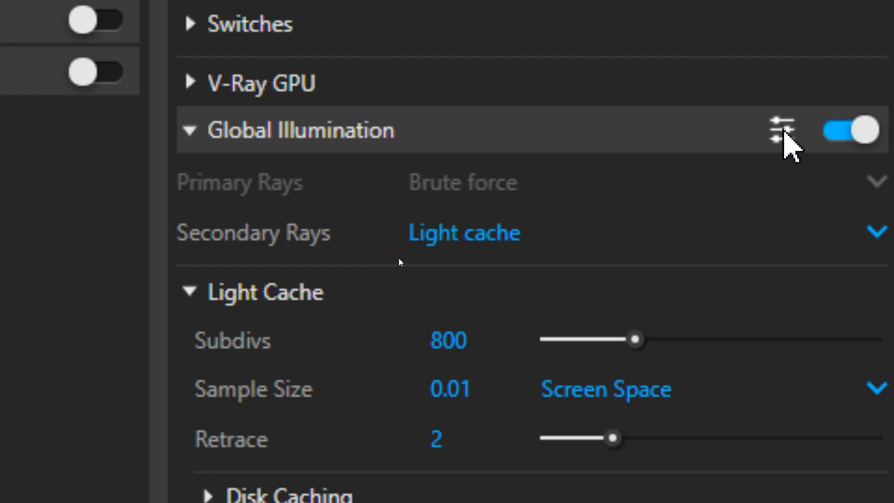
scroll(701, 409, down, 5)
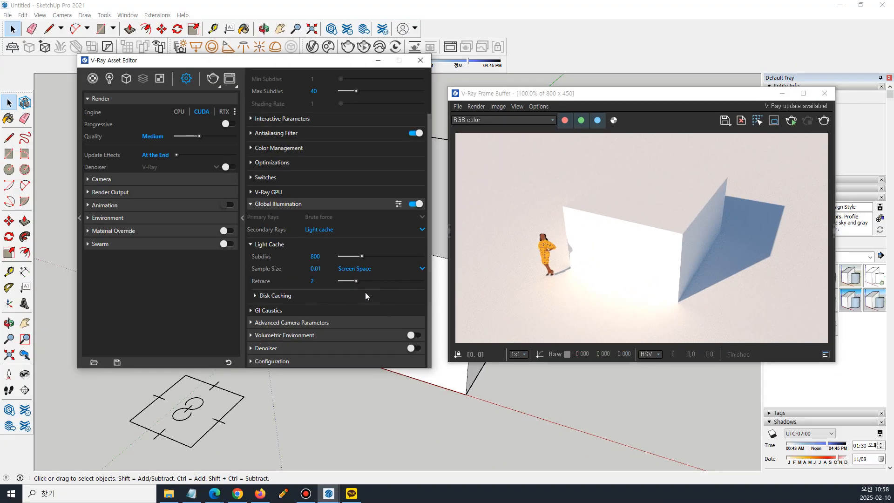
click(179, 113)
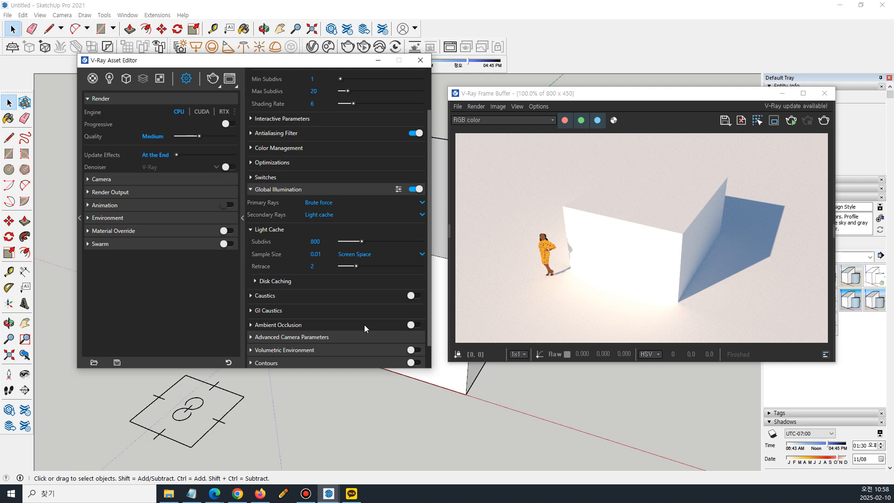
click(200, 116)
click(235, 112)
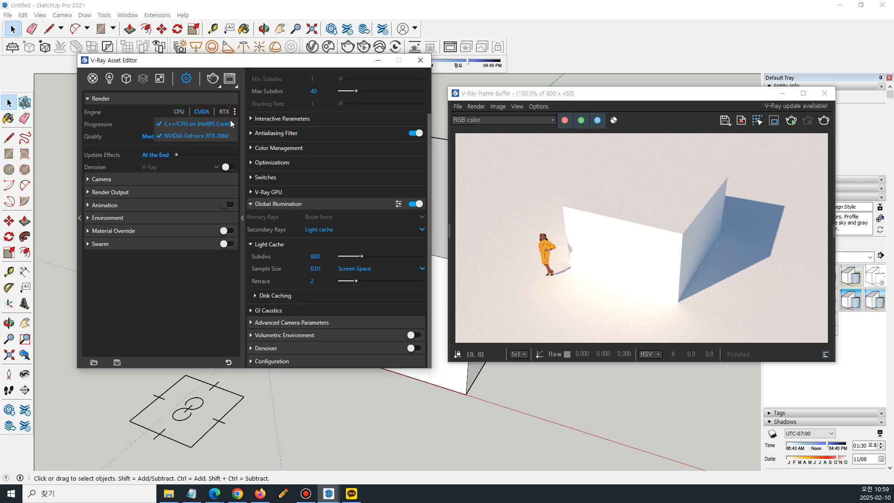
click(223, 112)
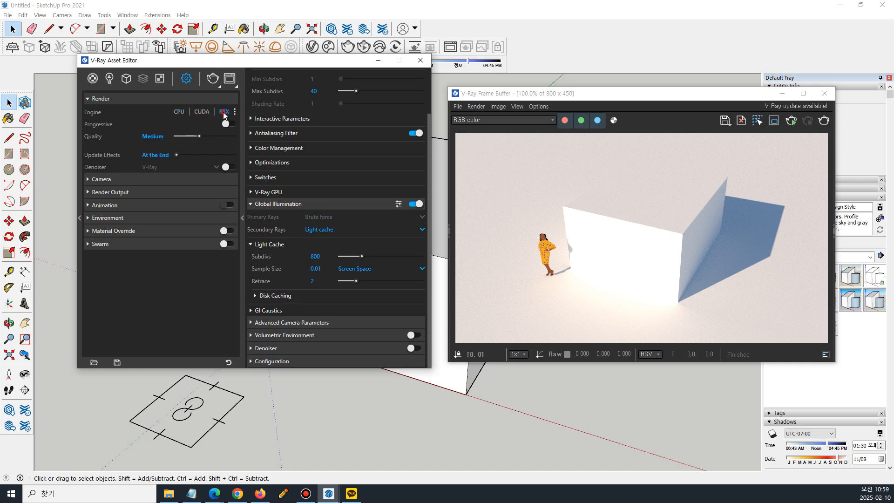
Render the scene using the CPU engine with Ambient Occlusion enabled, and examine the wall's shaded base edge at 200%
click(182, 114)
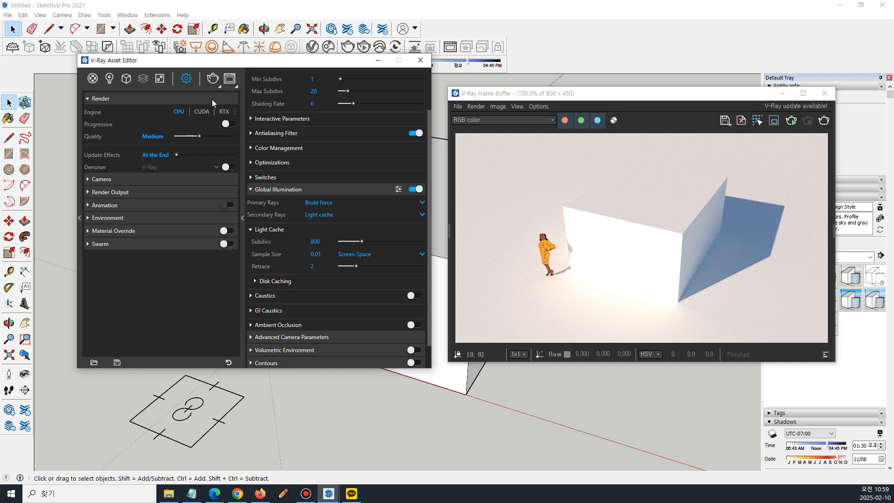
click(413, 324)
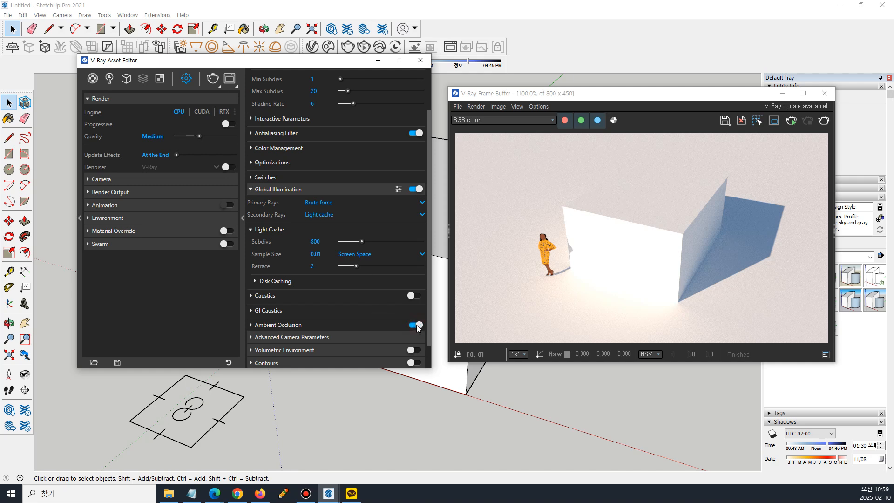
click(684, 234)
click(825, 122)
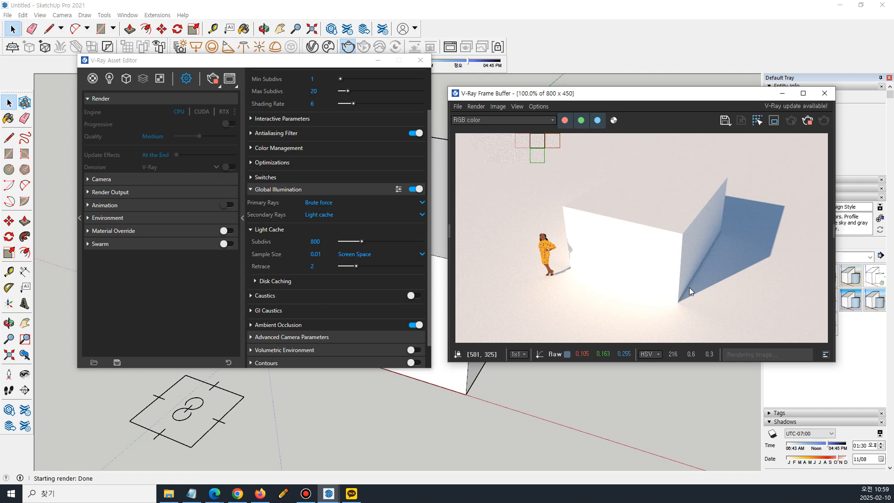
scroll(690, 287, up, 2)
middle_drag(724, 275, 616, 262)
scroll(616, 263, down, 1)
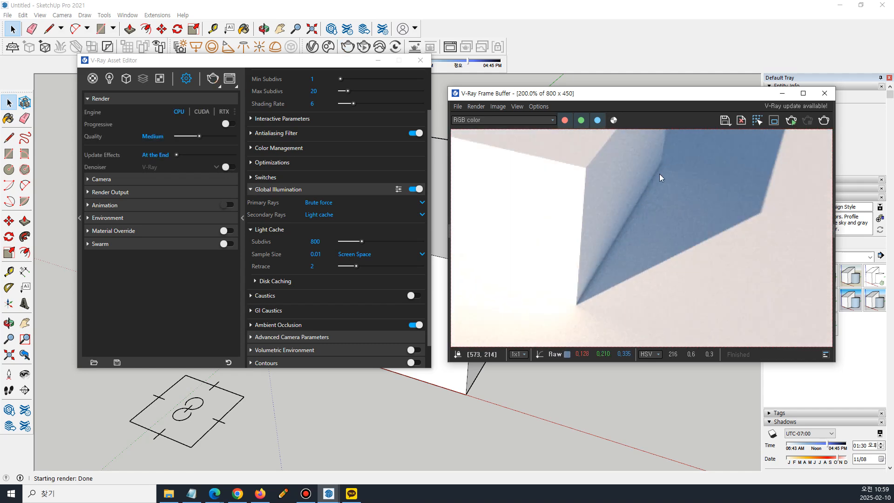
middle_drag(659, 174, 649, 194)
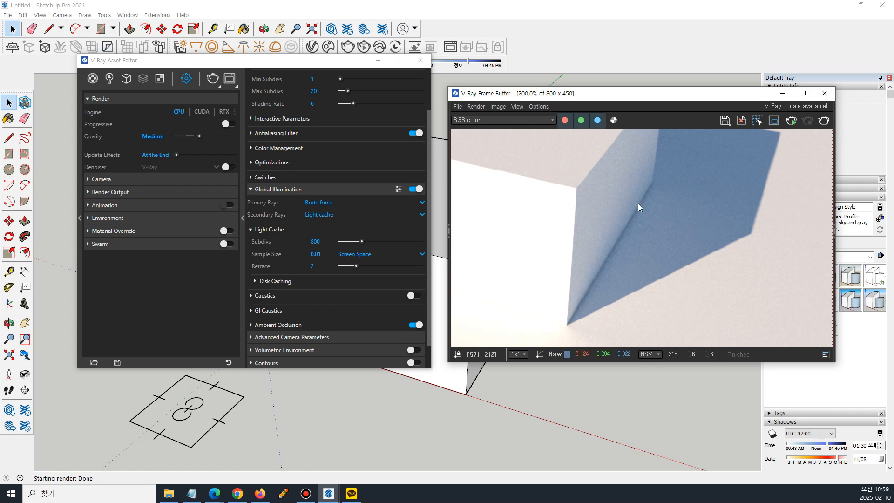
Switch the render engine to RTX and render the scene again for comparison
click(200, 113)
click(224, 114)
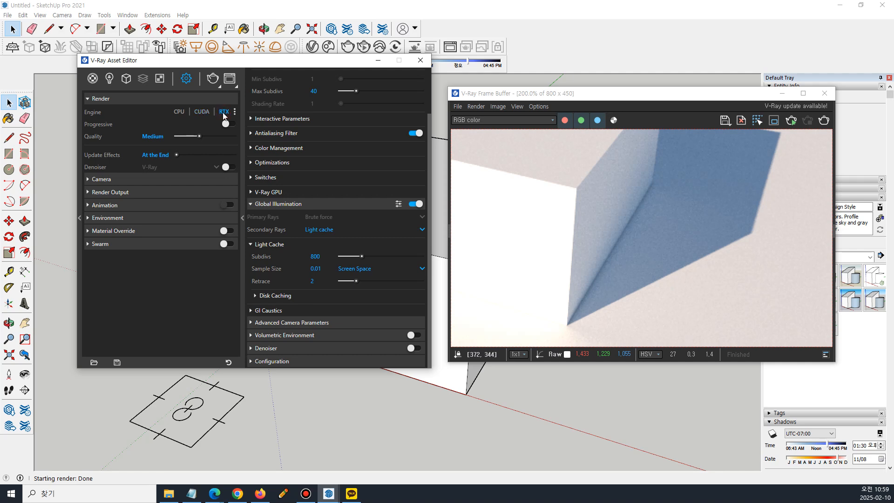
click(822, 124)
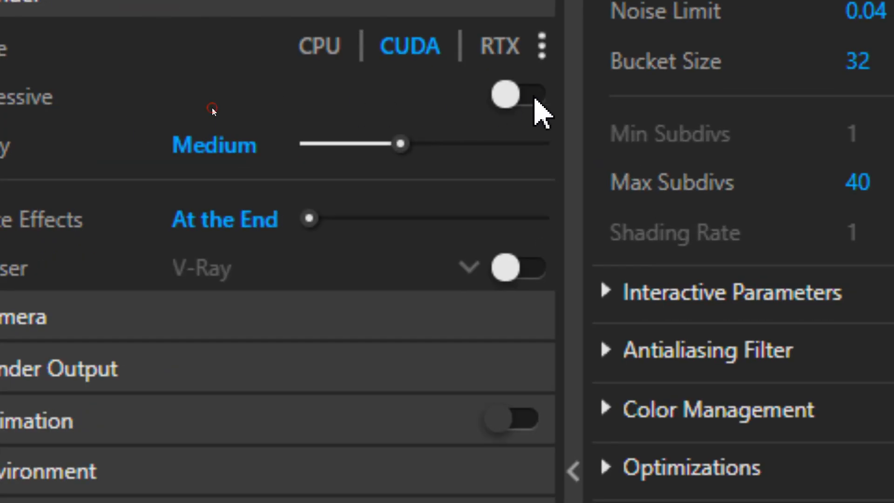
Turn on Progressive rendering for the CUDA engine
click(535, 98)
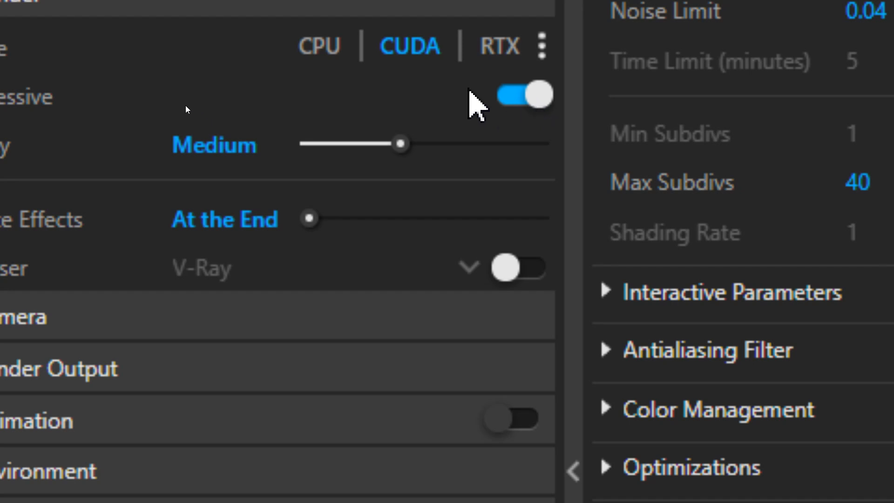
Turn off Progressive rendering, then switch the engine to CPU and render the scene in bucket mode
click(631, 100)
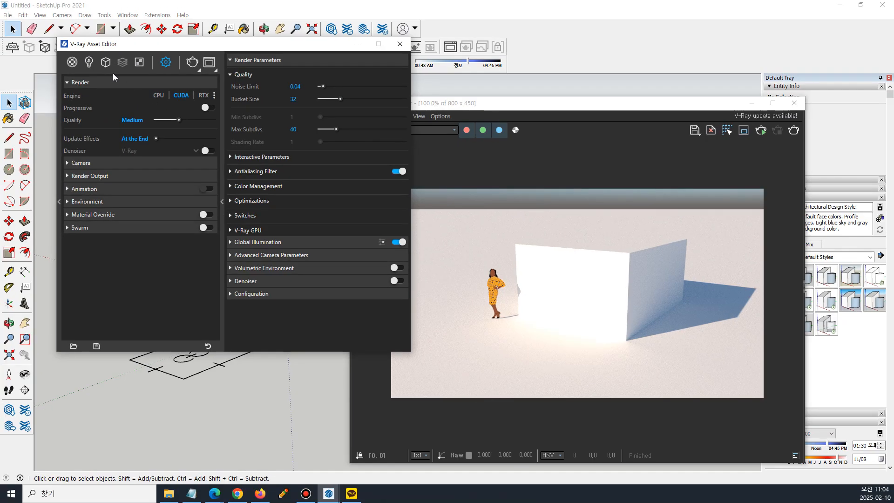
click(158, 96)
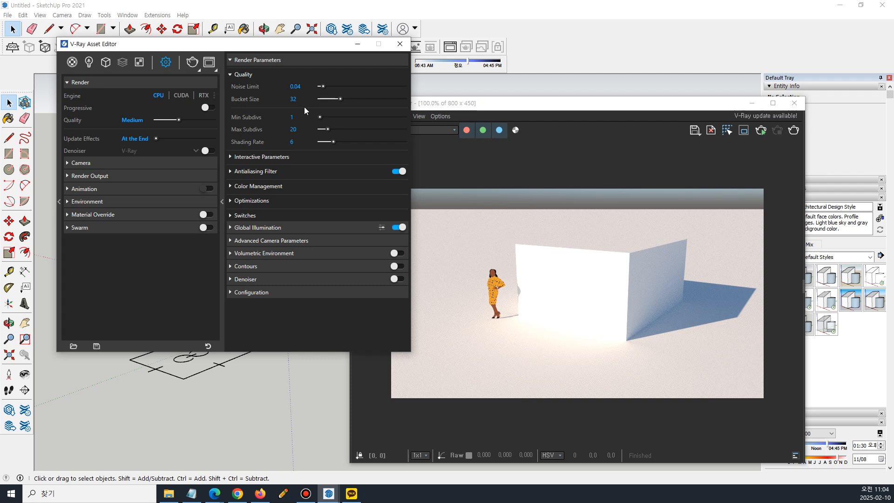
click(600, 159)
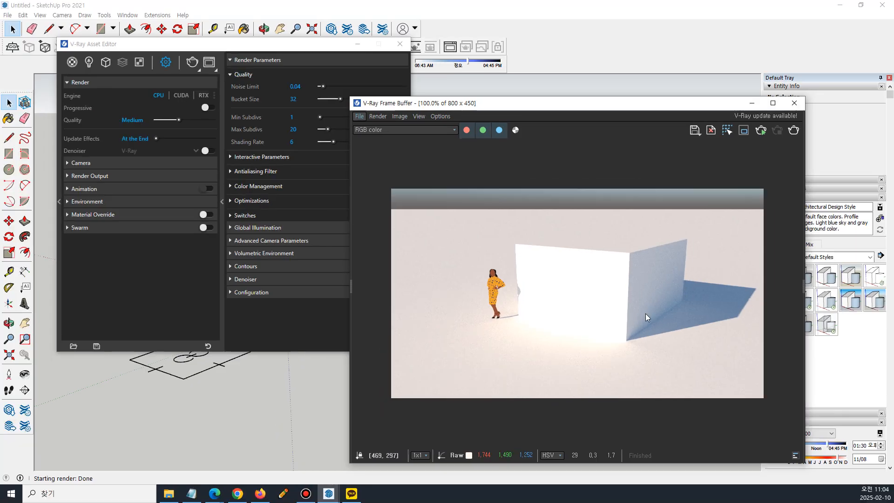
Set the bucket size to 64 and render the scene again with the CPU engine
click(302, 99)
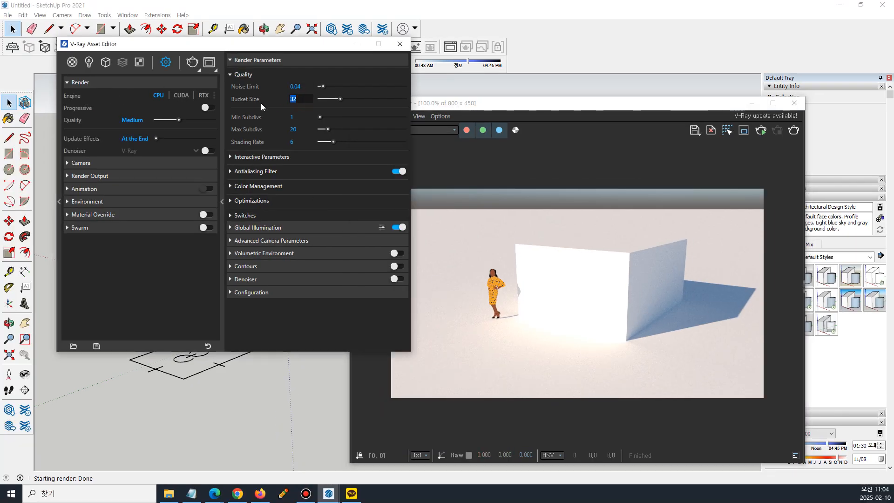
text(64)
key(Return)
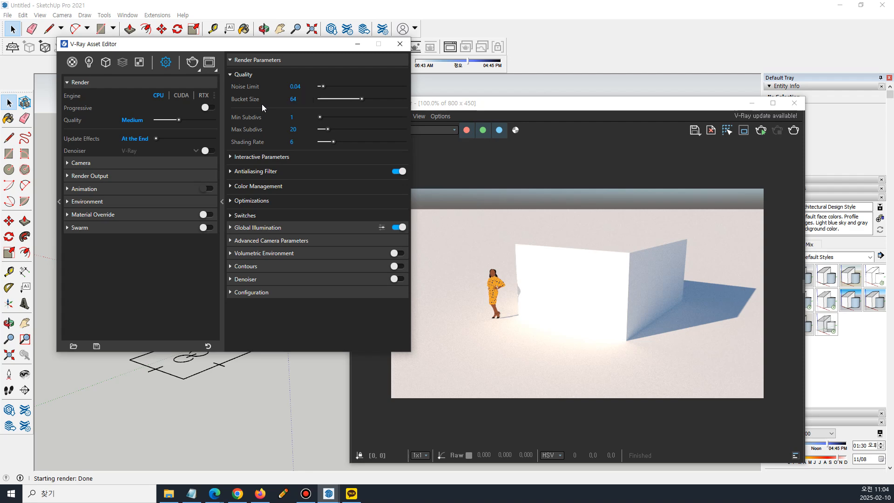
click(794, 132)
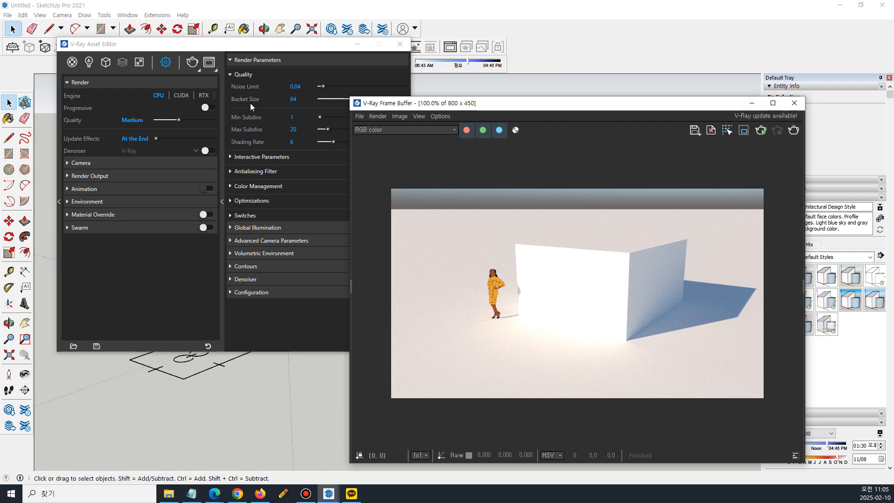
Set the bucket size back to 32
click(300, 99)
text(32)
key(Return)
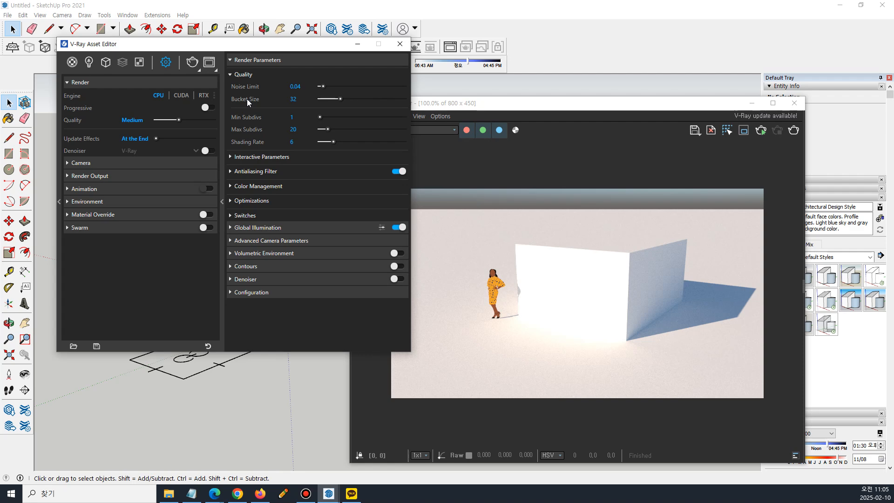
drag(73, 115, 394, 106)
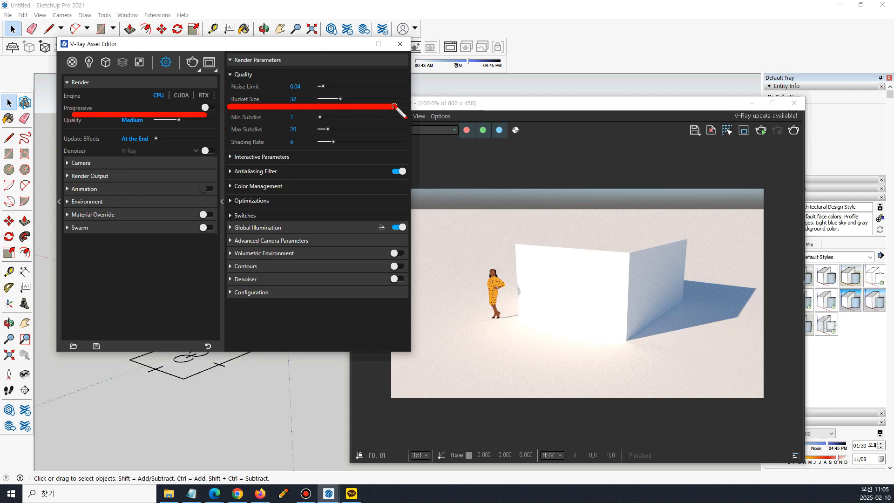
key(Escape)
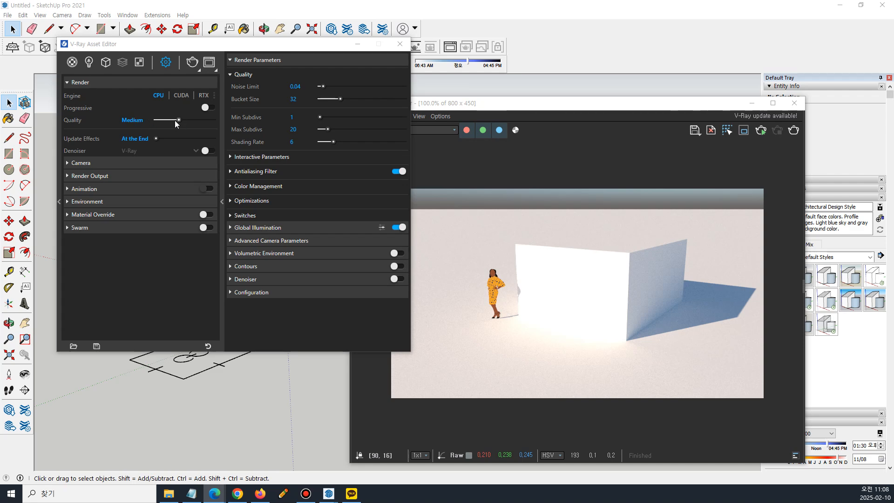
Examine the noise on the shaded wall and its ground shadow in the Medium quality render at 400%
scroll(638, 325, up, 2)
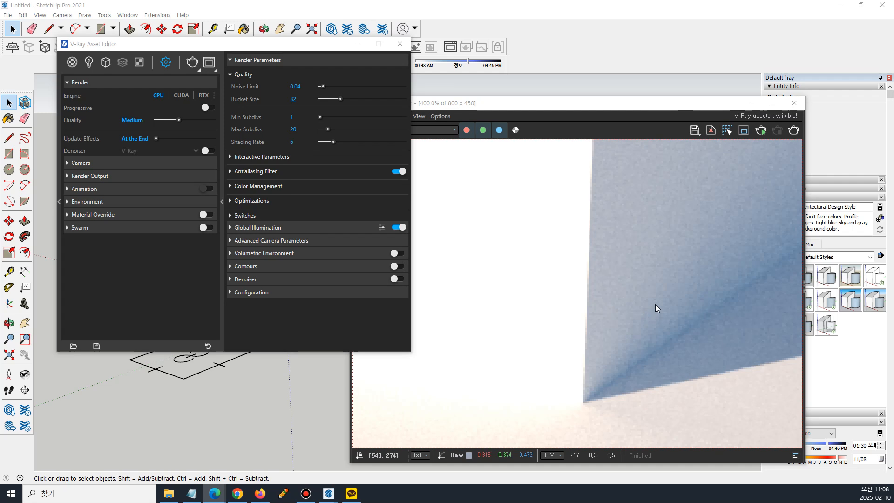
double_click(582, 297)
scroll(597, 273, up, 2)
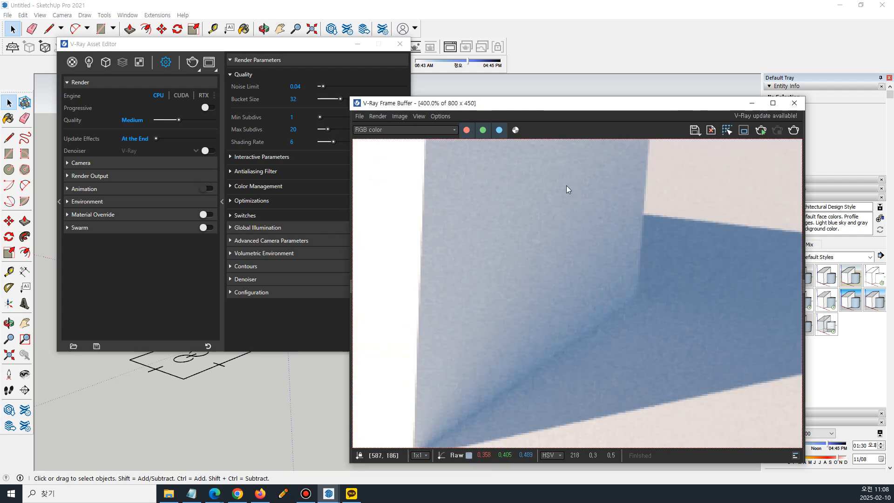
middle_drag(566, 185, 497, 222)
middle_drag(535, 187, 558, 202)
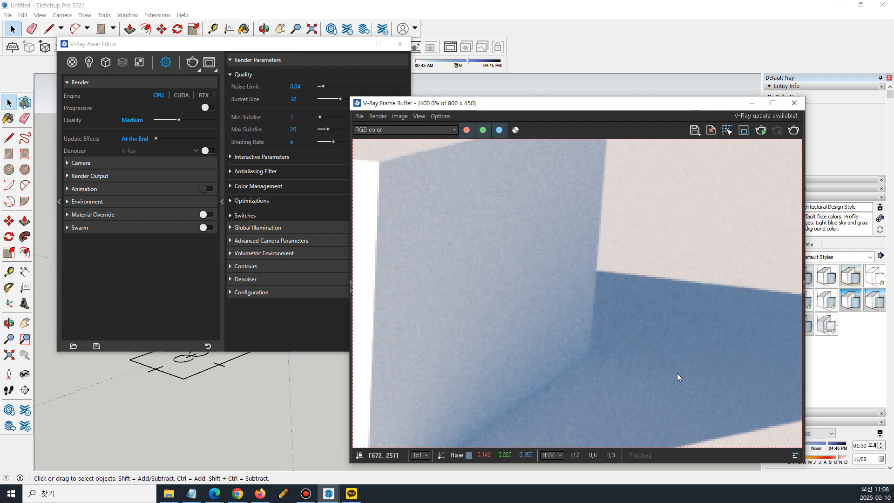
scroll(677, 373, down, 1)
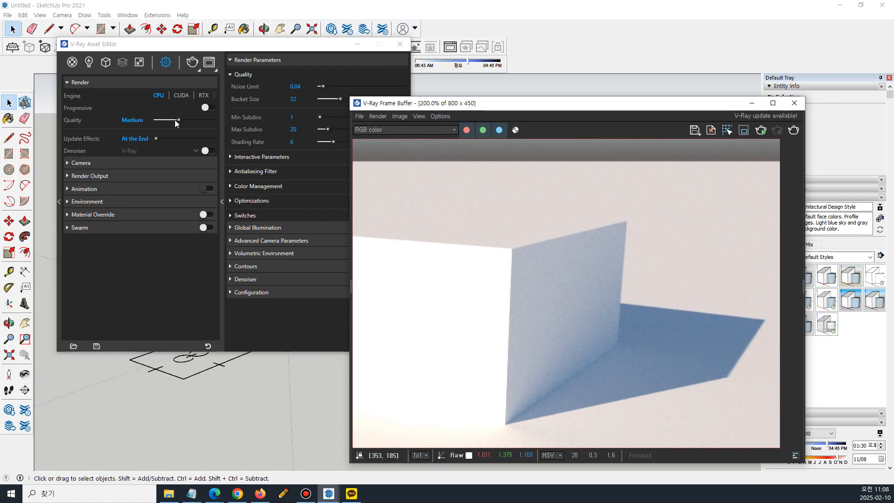
Expand the Global Illumination settings and collapse Render Parameters to bring the Light Cache values into view
drag(202, 48, 176, 44)
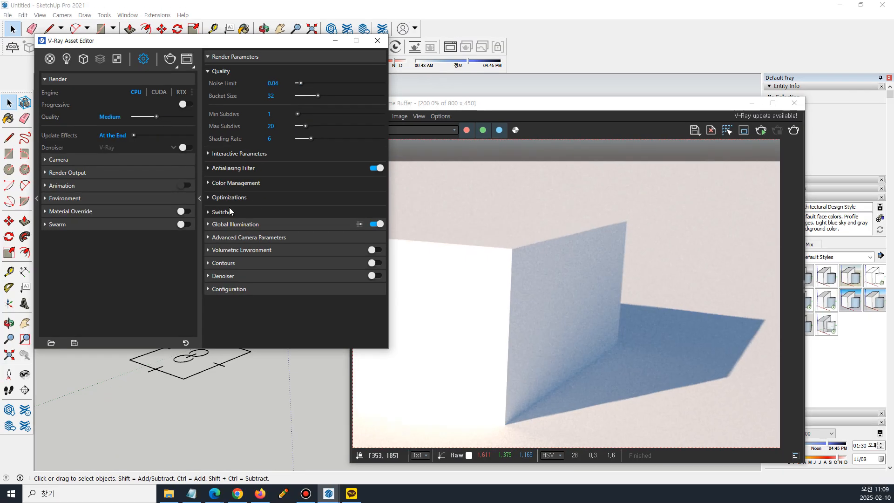
click(227, 228)
scroll(231, 228, down, 1)
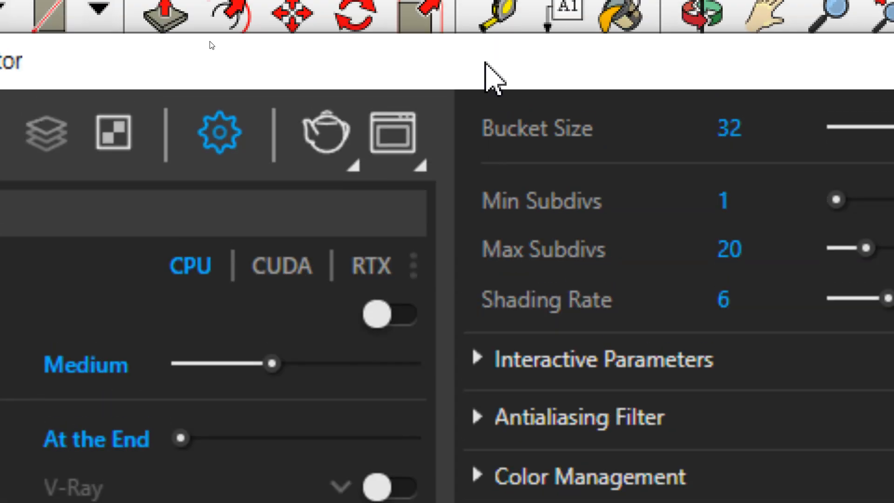
scroll(526, 196, up, 1)
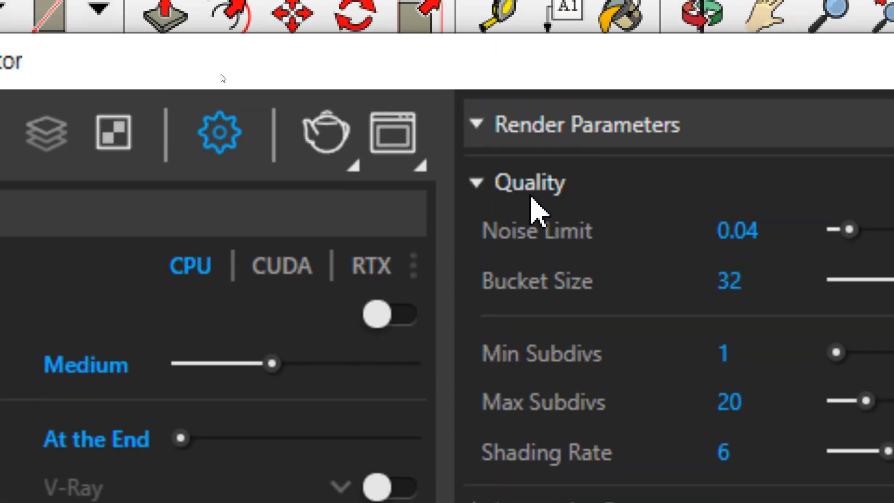
click(476, 123)
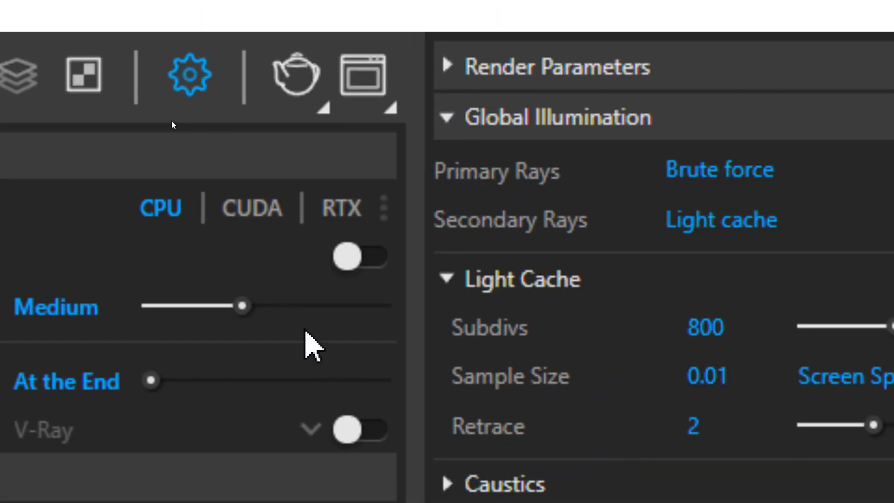
Raise the render quality to Medium+ and then High, comparing how the Light Cache subdivs and retrace change
click(289, 318)
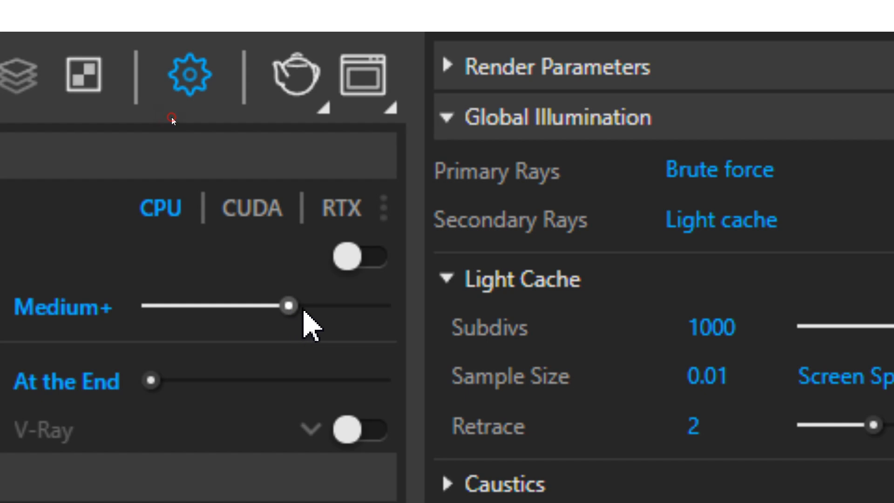
click(330, 307)
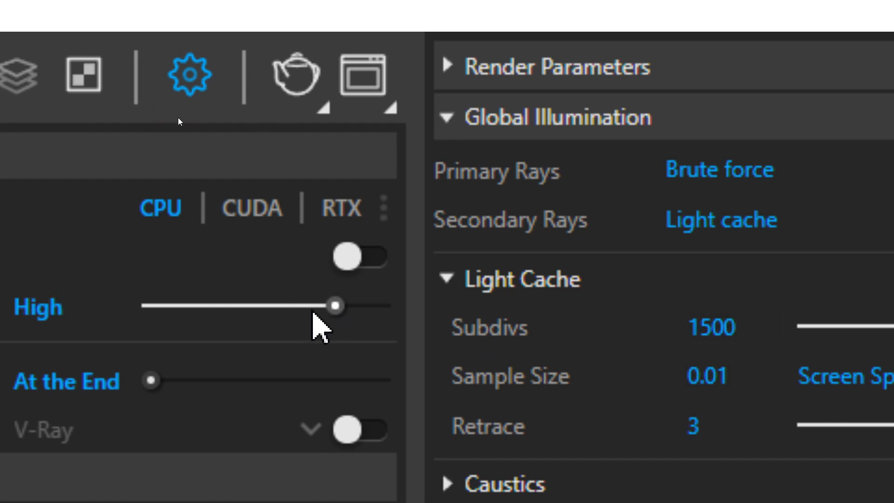
drag(312, 311, 316, 350)
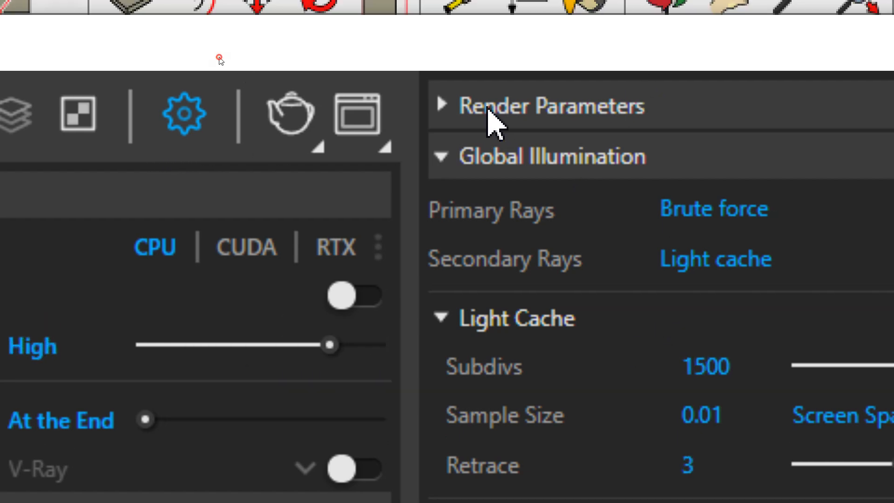
Expand Render Parameters to examine the High preset's noise limit and subdivs, then return the quality to Medium
click(488, 111)
mouse_move(328, 344)
mouse_down()
mouse_move(184, 346)
mouse_move(329, 345)
mouse_up()
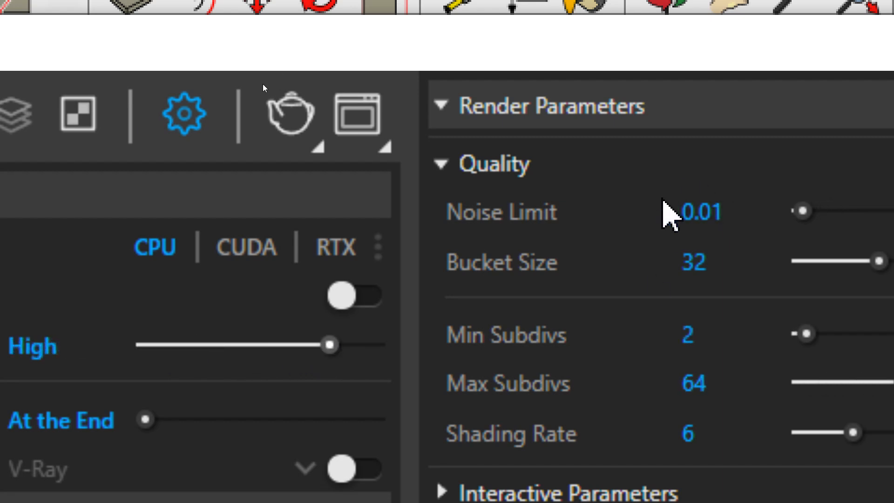
click(701, 334)
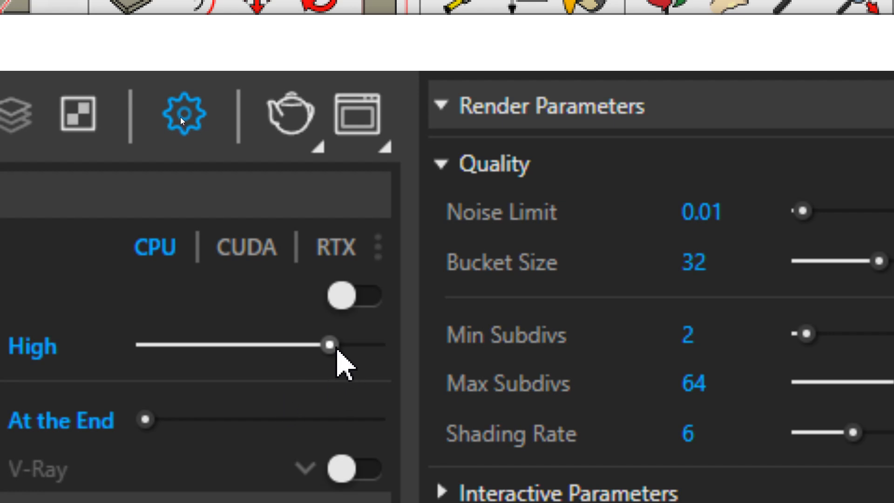
drag(337, 352, 251, 352)
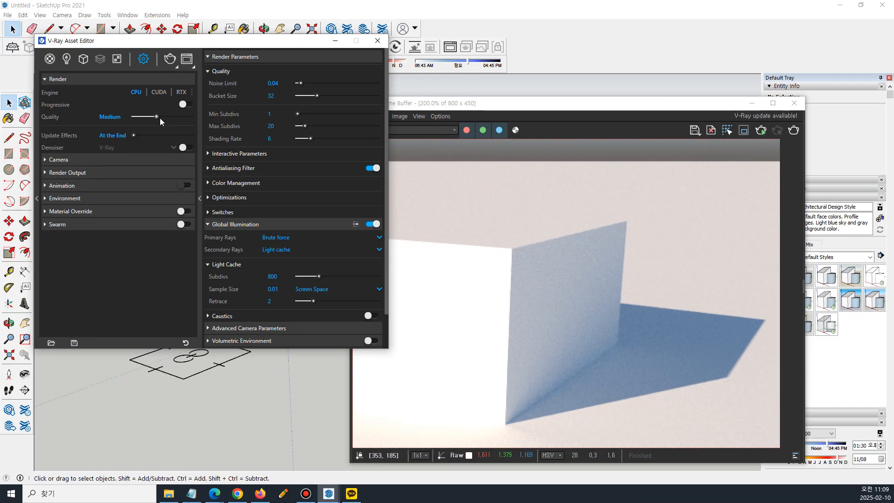
Lower the render quality to Low and render the scene with the CPU engine
mouse_move(160, 119)
mouse_down()
mouse_move(190, 117)
mouse_move(135, 116)
mouse_move(191, 119)
mouse_move(136, 116)
mouse_move(154, 117)
mouse_up()
drag(180, 118, 160, 119)
drag(161, 118, 125, 117)
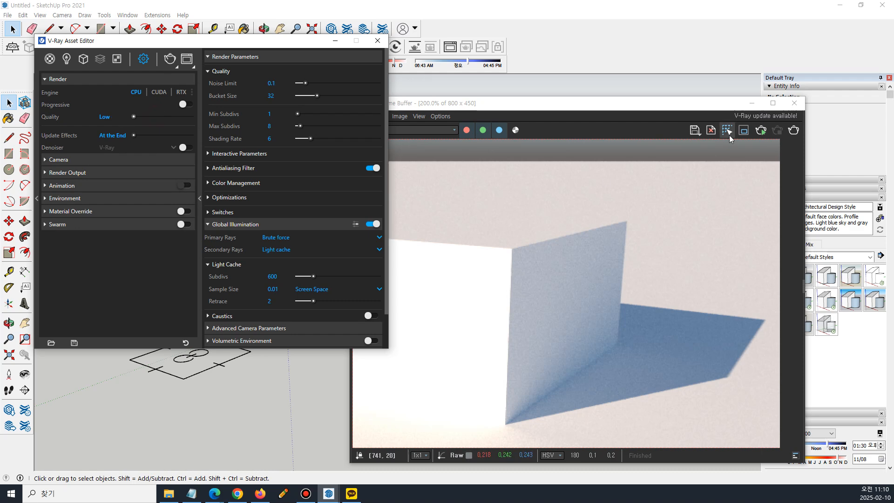
click(775, 129)
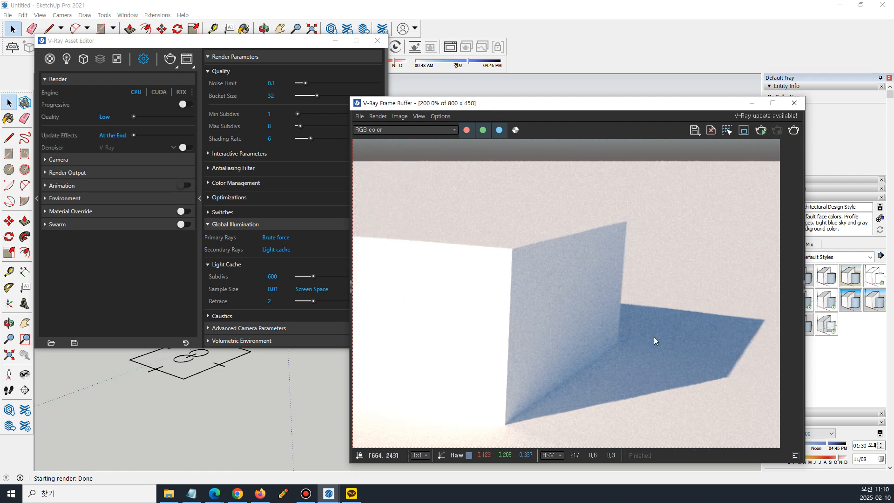
Examine the noise on the shaded wall in the Low quality render at up to 800%
scroll(602, 303, up, 1)
scroll(587, 284, up, 1)
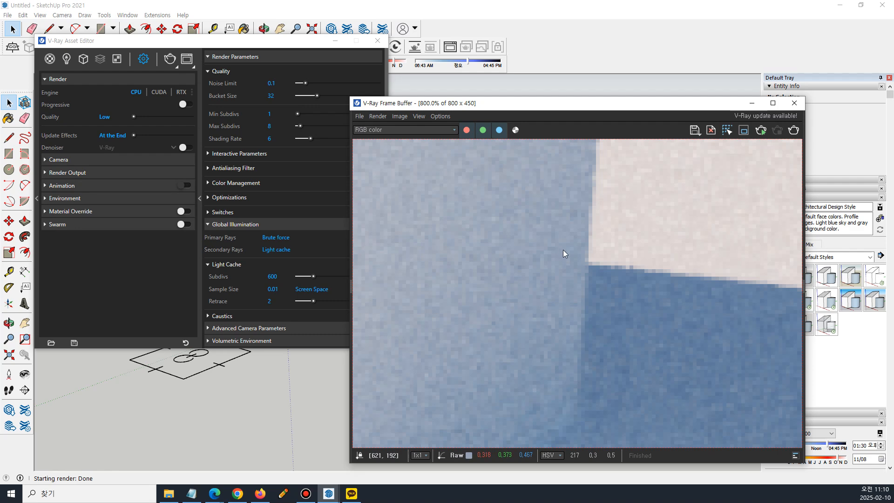
middle_drag(563, 249, 607, 281)
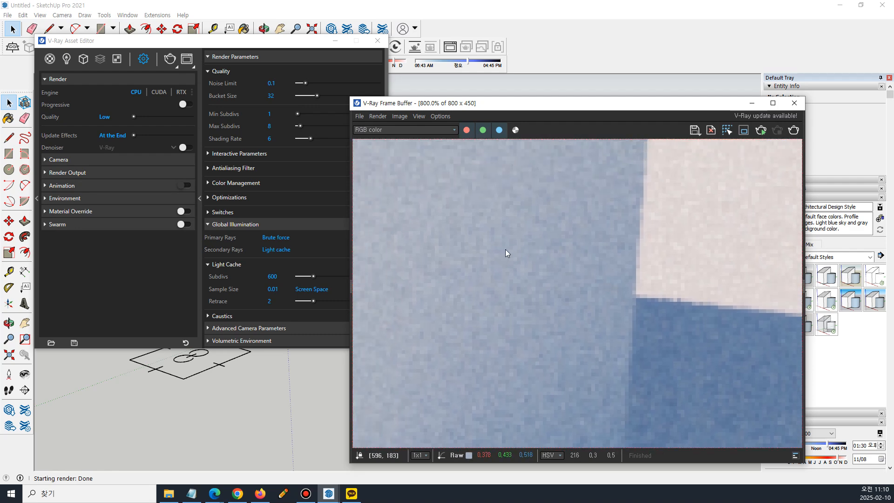
scroll(543, 301, down, 1)
scroll(545, 303, down, 1)
middle_drag(545, 328, 565, 306)
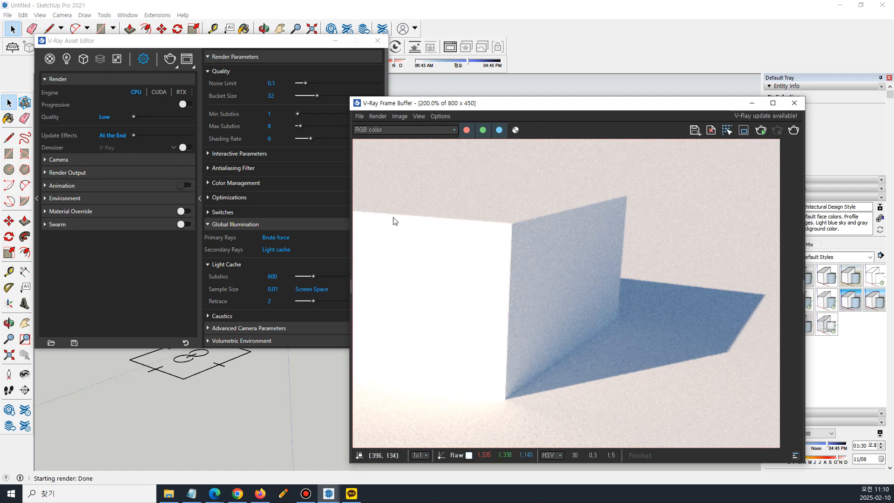
Set the render quality to High+, render the scene, and examine the shaded wall at 400%
click(142, 122)
drag(177, 116, 200, 119)
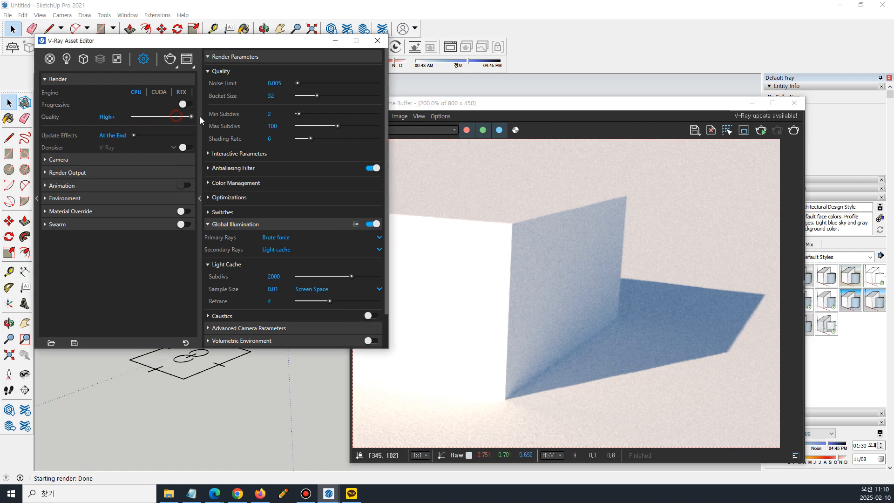
scroll(667, 190, down, 2)
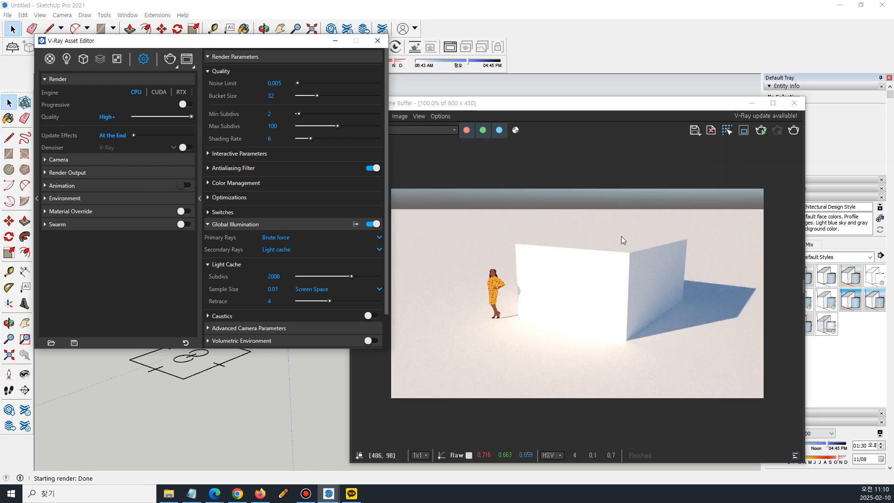
click(797, 129)
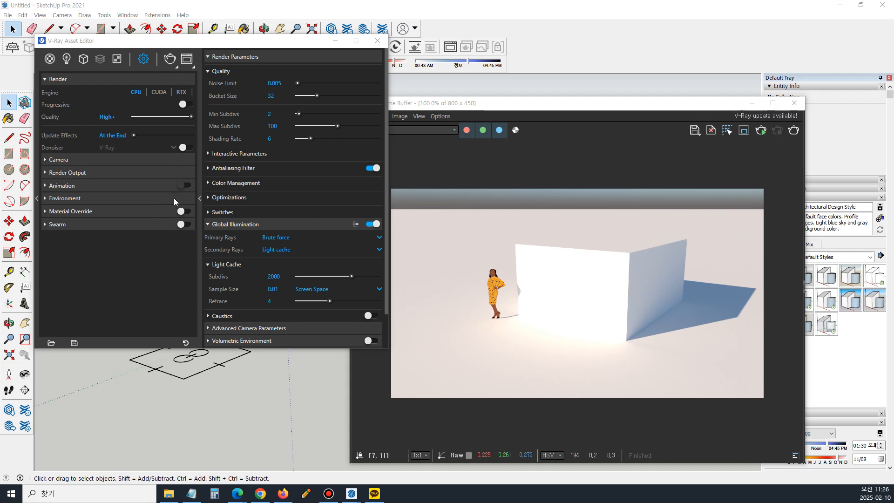
scroll(691, 300, up, 2)
middle_drag(674, 275, 570, 276)
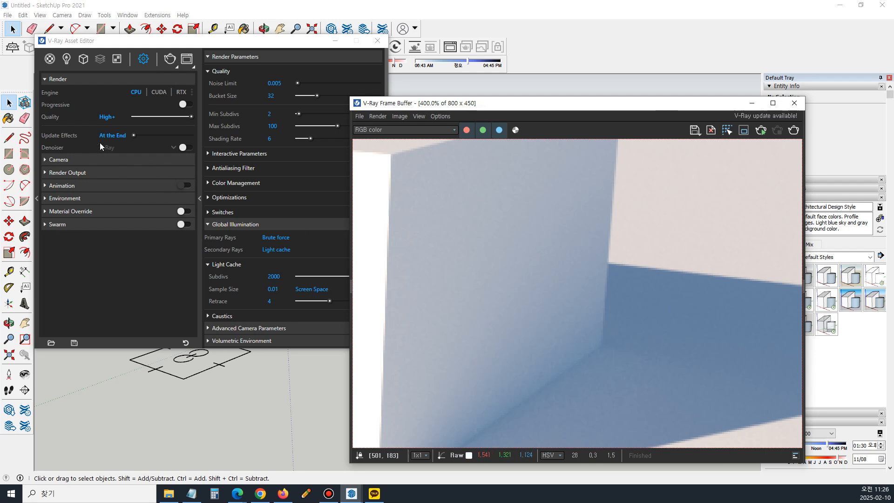
Return the render quality to Medium, set its noise limit to 0.01, and render the scene again
mouse_move(157, 116)
mouse_down()
mouse_move(149, 117)
mouse_move(157, 118)
mouse_up()
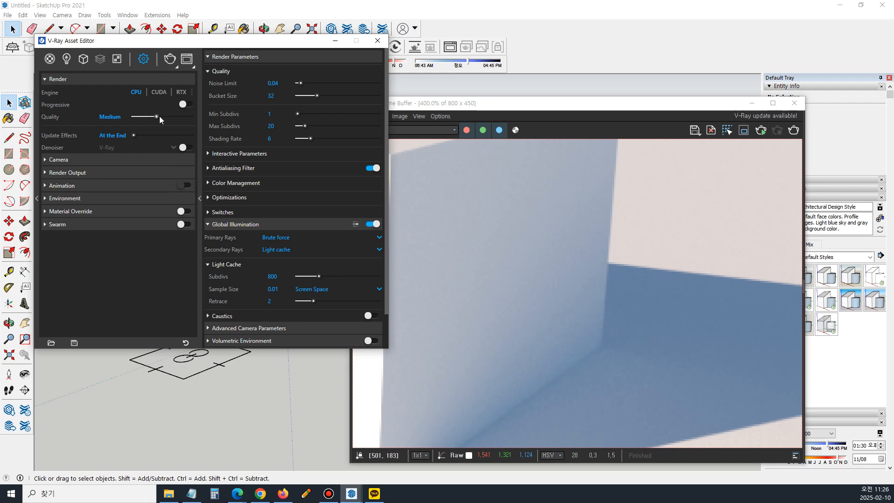
mouse_move(158, 117)
mouse_down()
mouse_move(147, 118)
mouse_move(155, 124)
mouse_up()
click(280, 84)
key(BackSpace)
text(1)
click(545, 221)
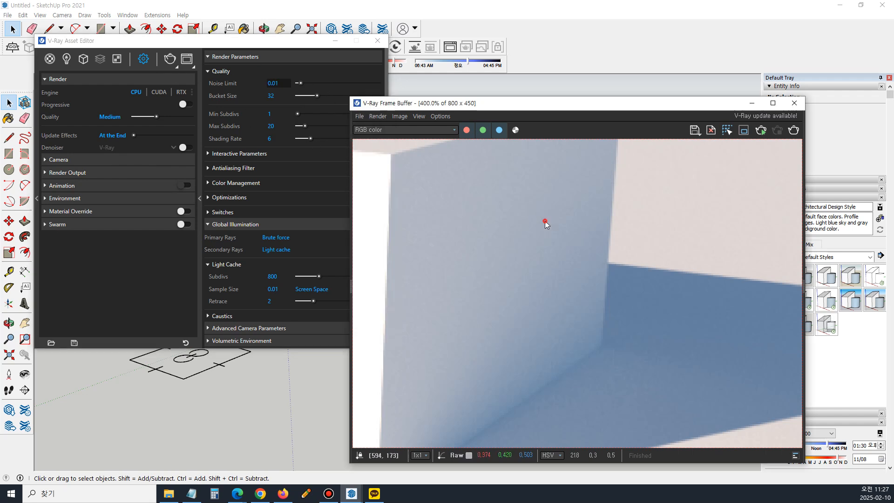
click(794, 130)
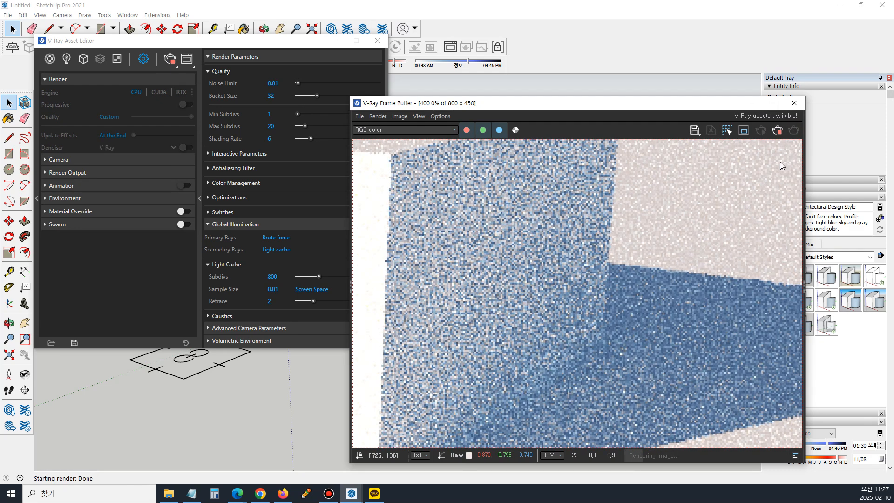
Turn on the V-Ray denoiser in the render settings
scroll(633, 283, down, 1)
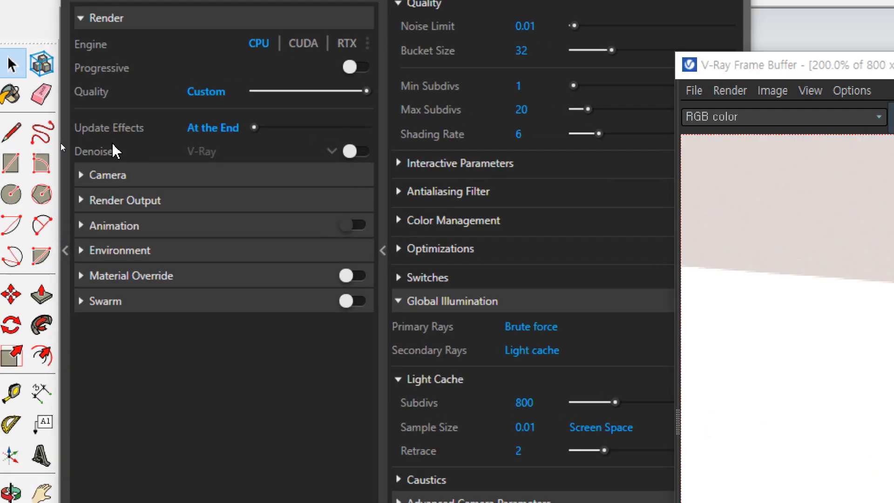
mouse_move(61, 144)
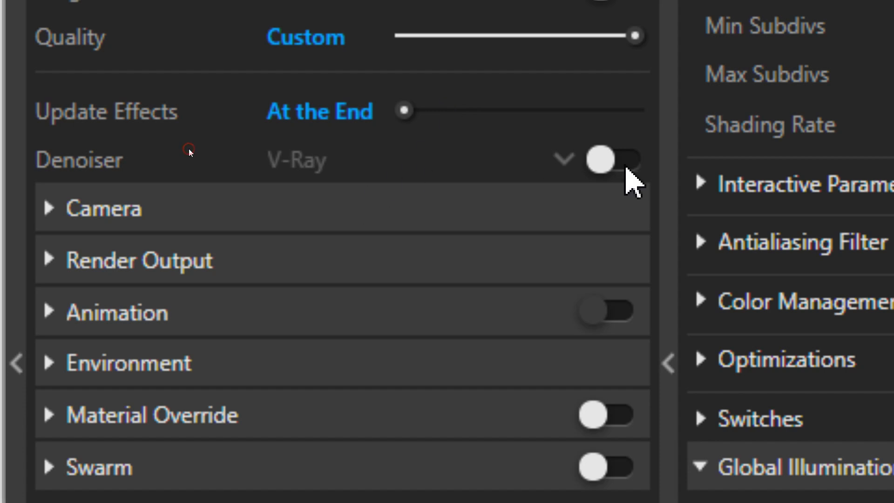
click(625, 167)
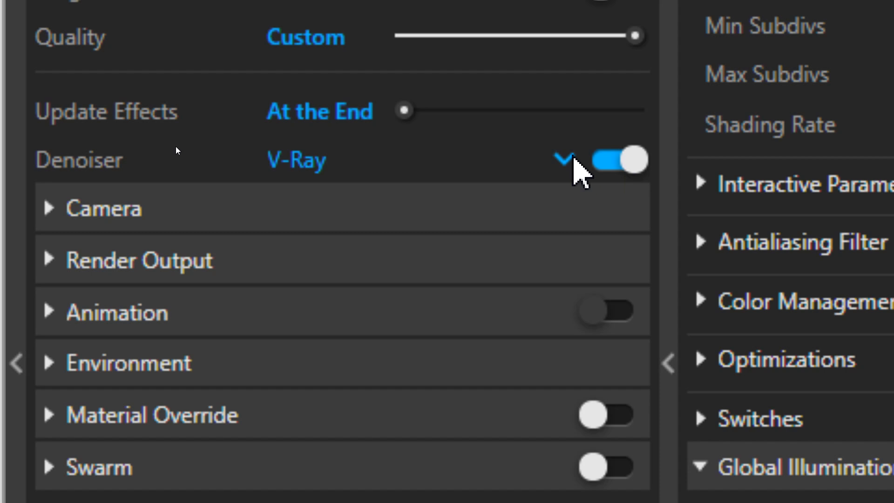
Cycle Update Effects through Rarely, Often, Very Often and Rapid, and return it to At the End
click(444, 109)
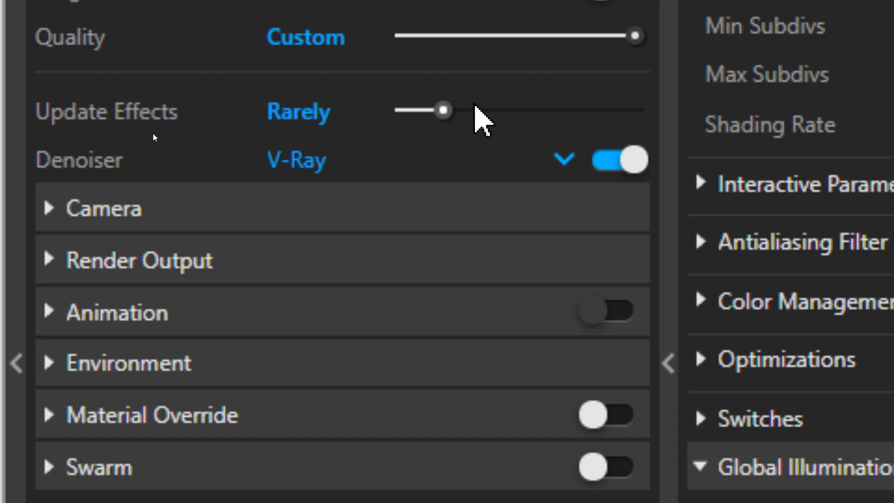
click(495, 109)
click(543, 110)
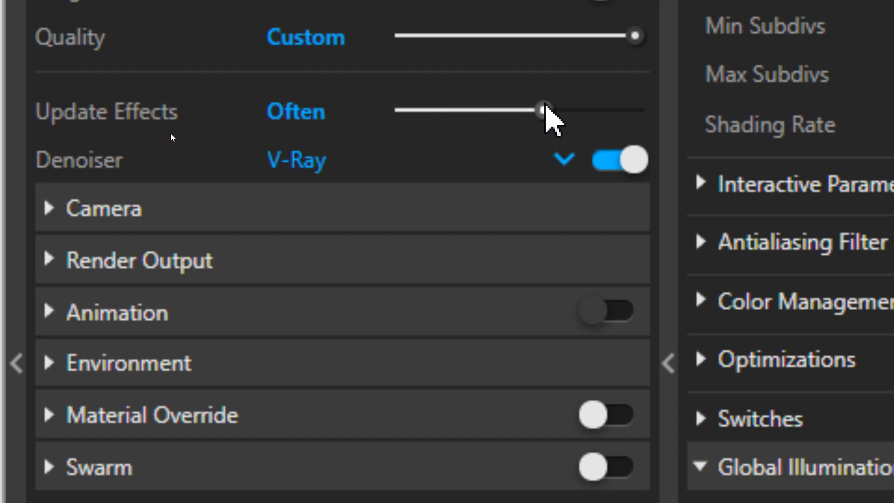
click(579, 109)
click(617, 109)
drag(618, 109, 650, 111)
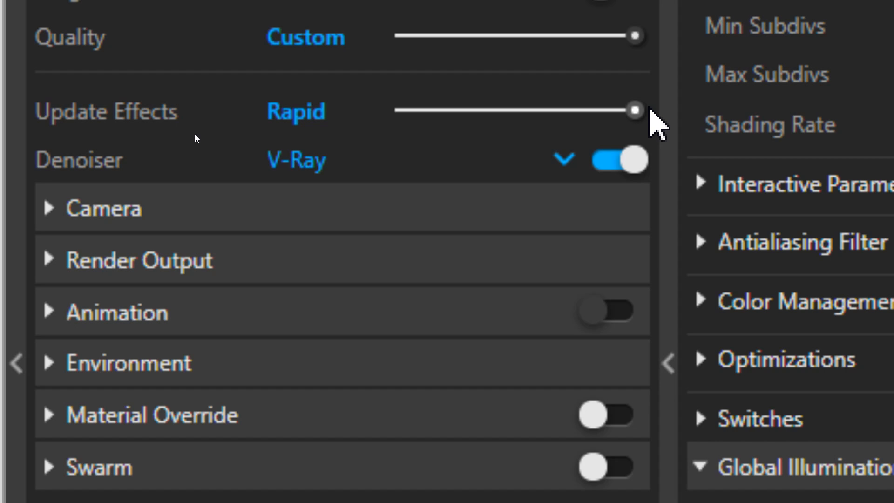
drag(637, 111, 319, 117)
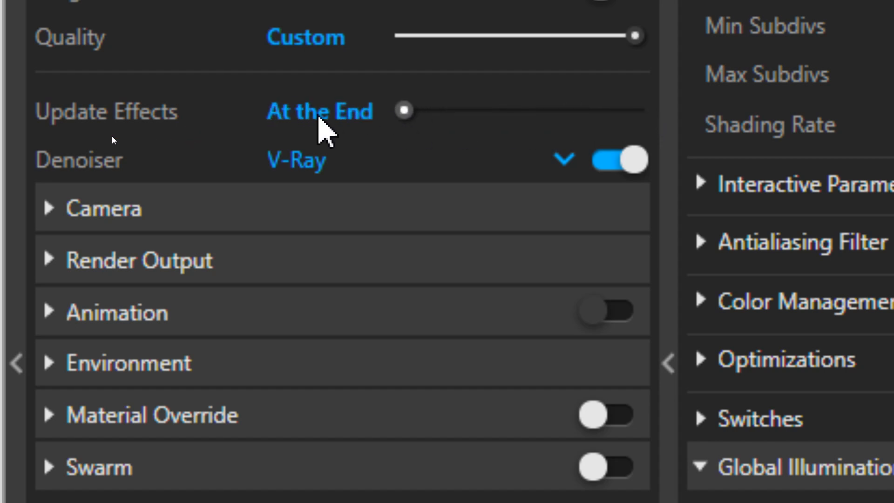
Raise Update Effects to Rapid and render the scene with the denoiser enabled
click(436, 112)
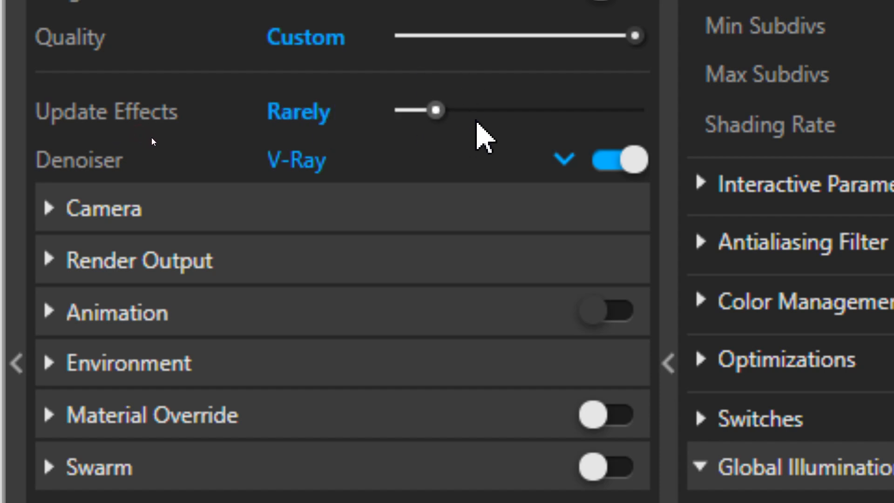
click(478, 112)
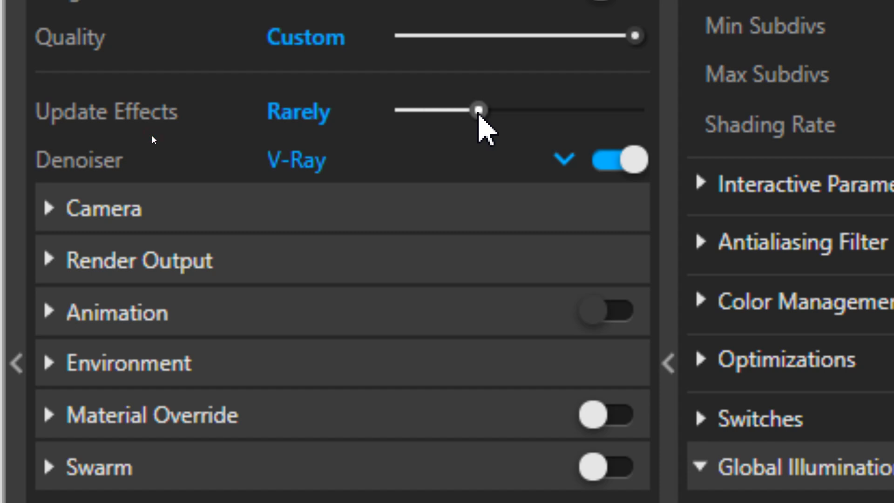
drag(479, 113, 487, 111)
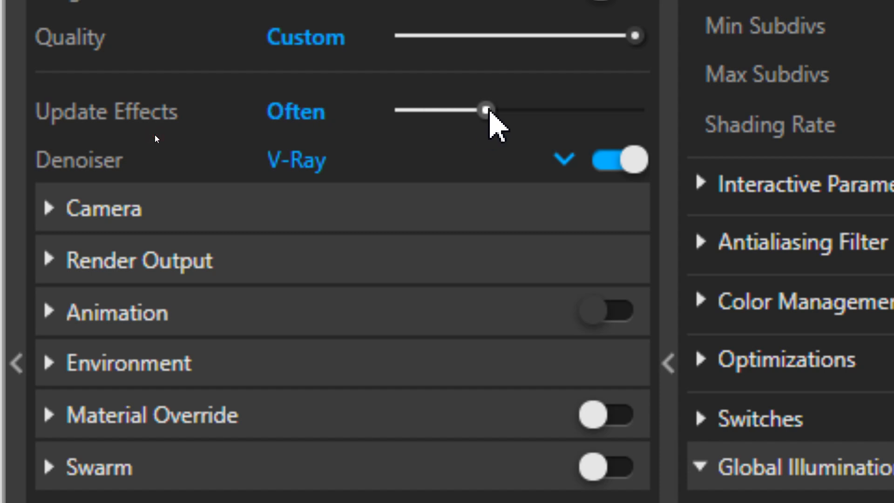
click(575, 110)
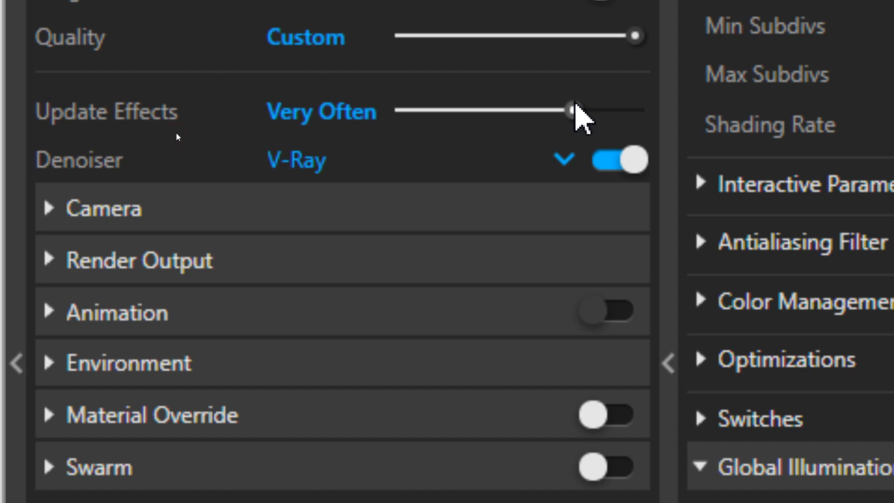
drag(585, 110, 648, 112)
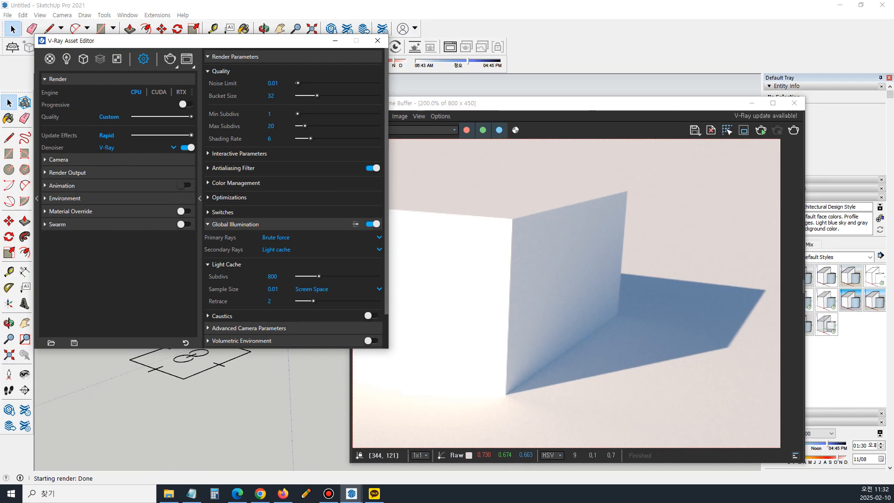
click(170, 58)
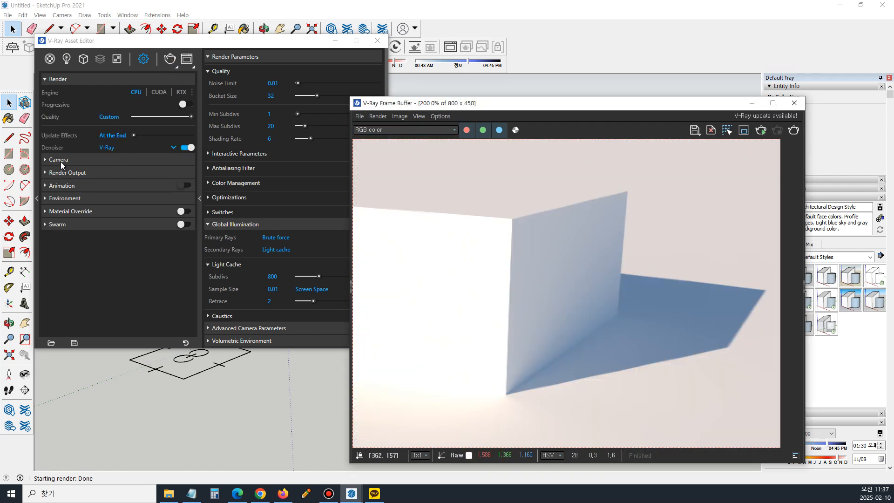
Look through the camera settings, keeping the Standard type, and toggle Stereo on and back off
click(58, 160)
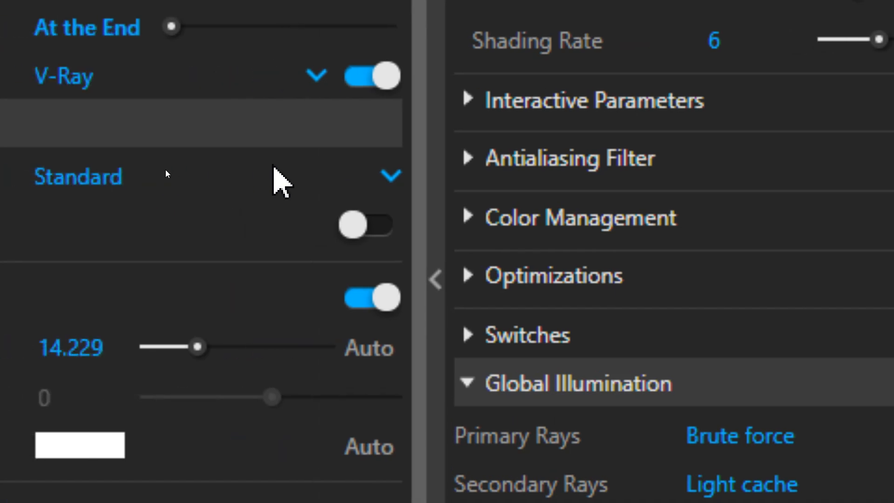
click(152, 168)
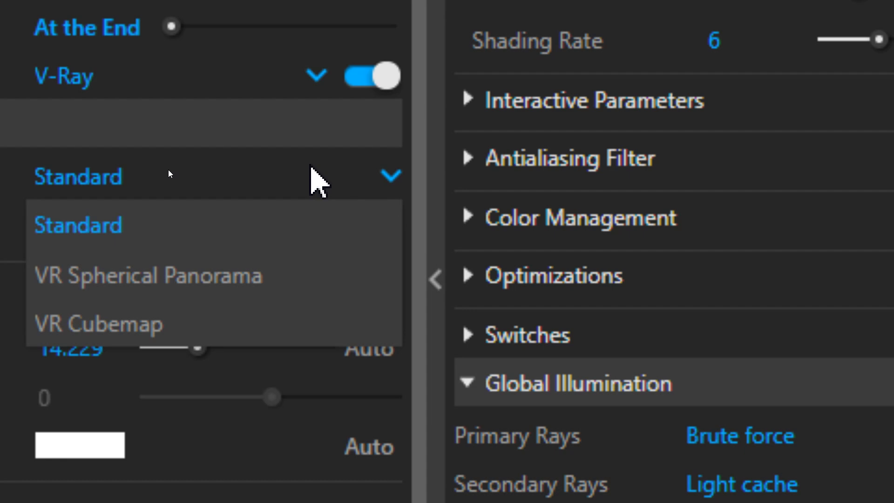
click(98, 215)
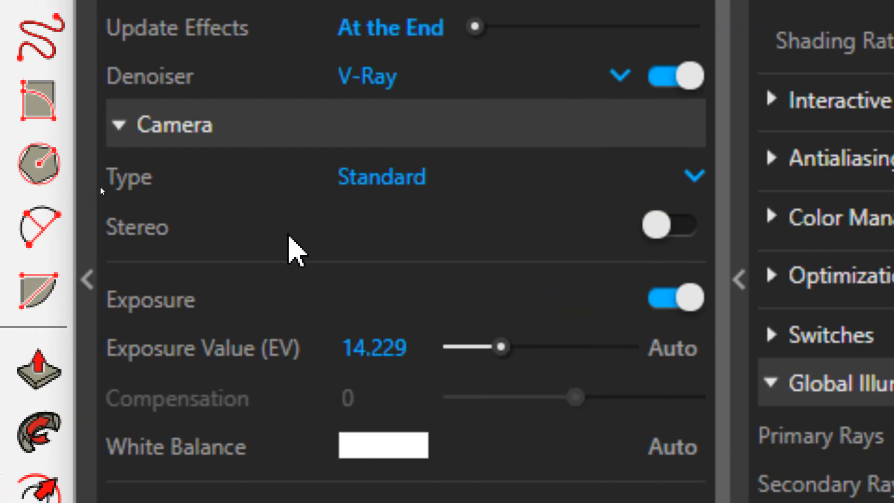
click(672, 233)
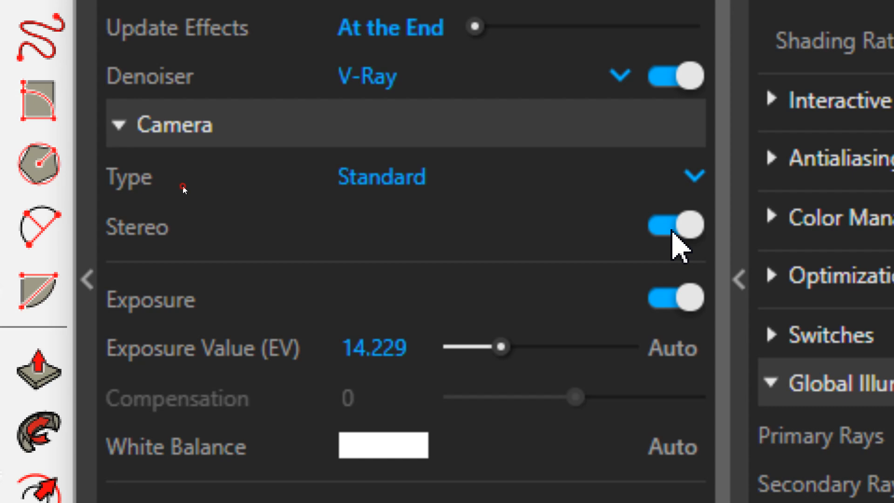
click(672, 231)
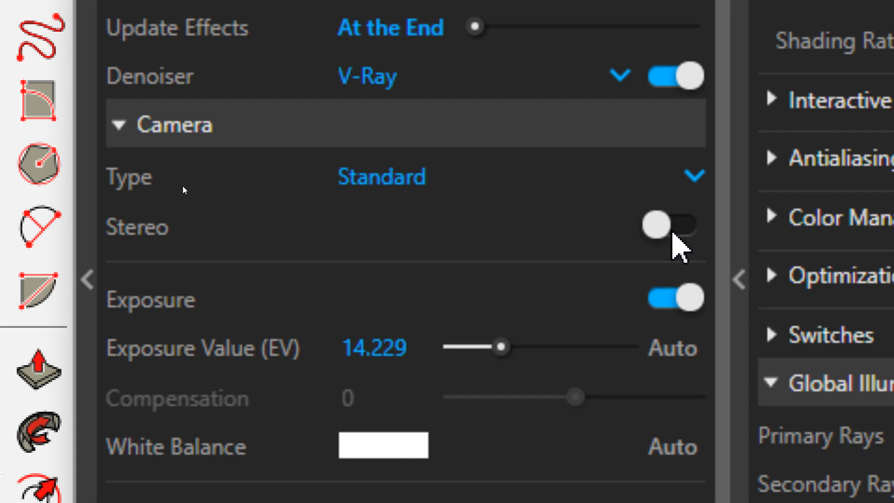
Expand the advanced camera parameters and collapse the render parameters and global illumination sections
scroll(672, 233, down, 2)
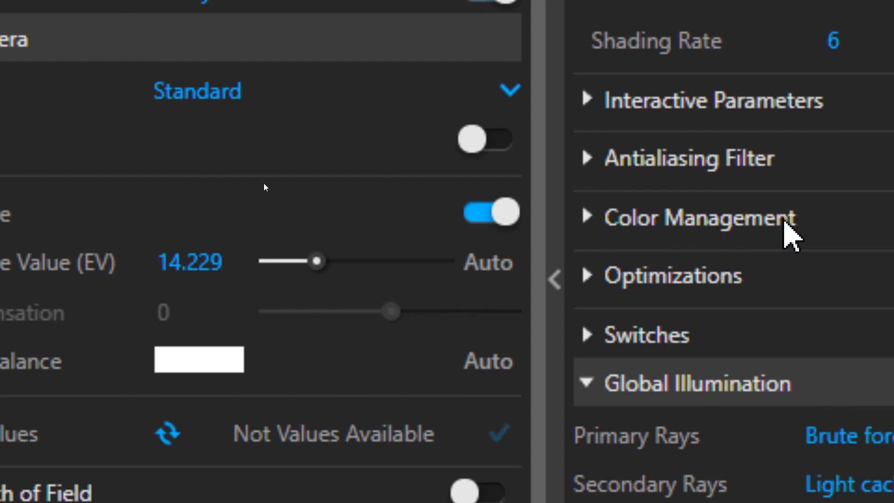
scroll(783, 230, down, 3)
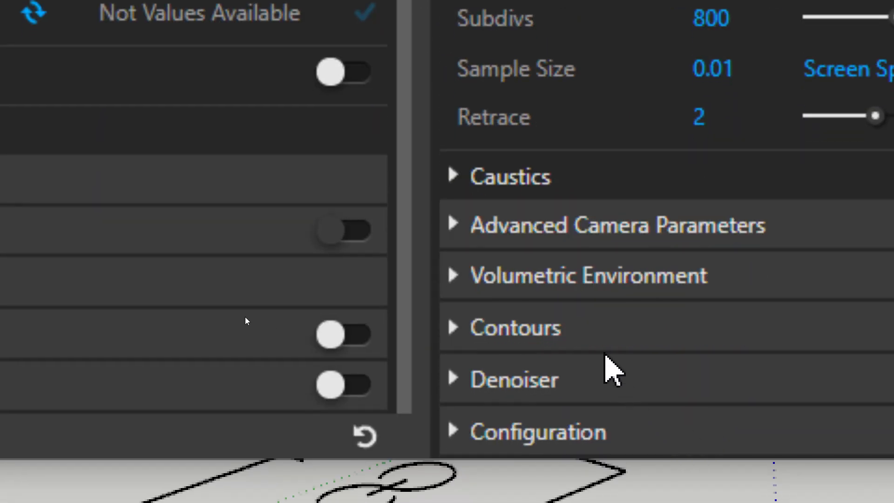
click(647, 236)
scroll(639, 198, up, 3)
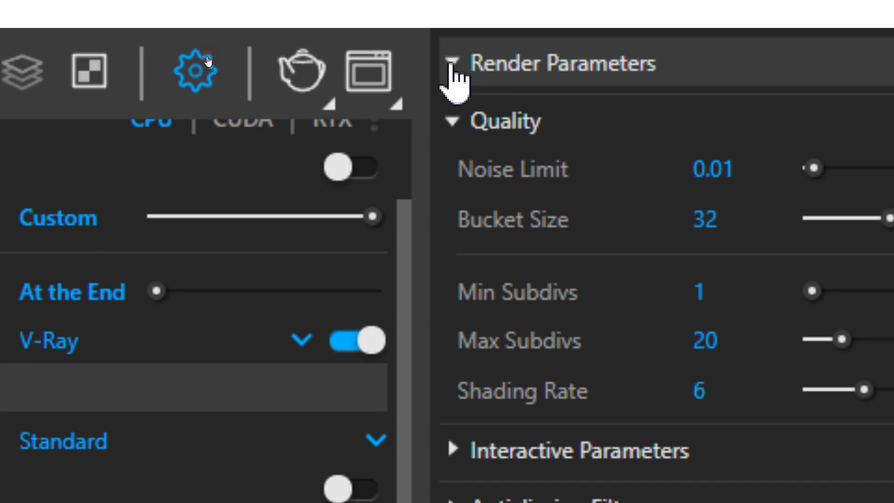
click(450, 65)
click(471, 125)
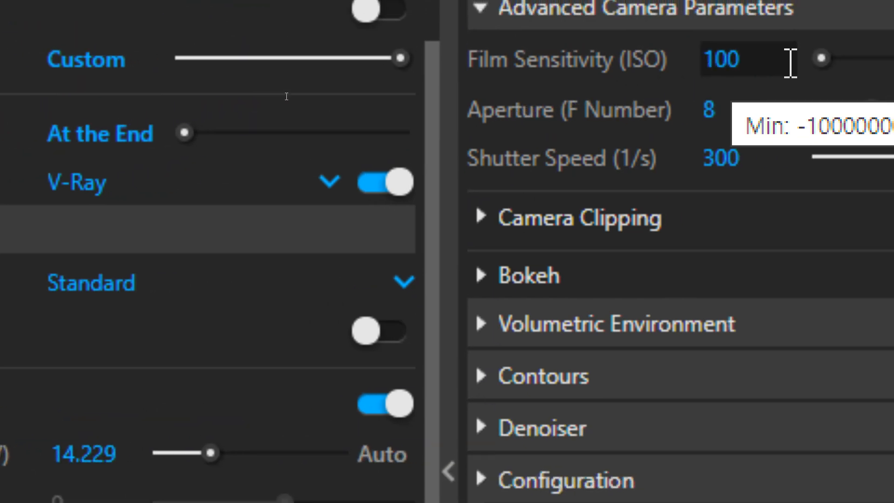
Try film sensitivity values of 4000.01 and 650.01, and restore the ISO to 100
drag(852, 62, 875, 62)
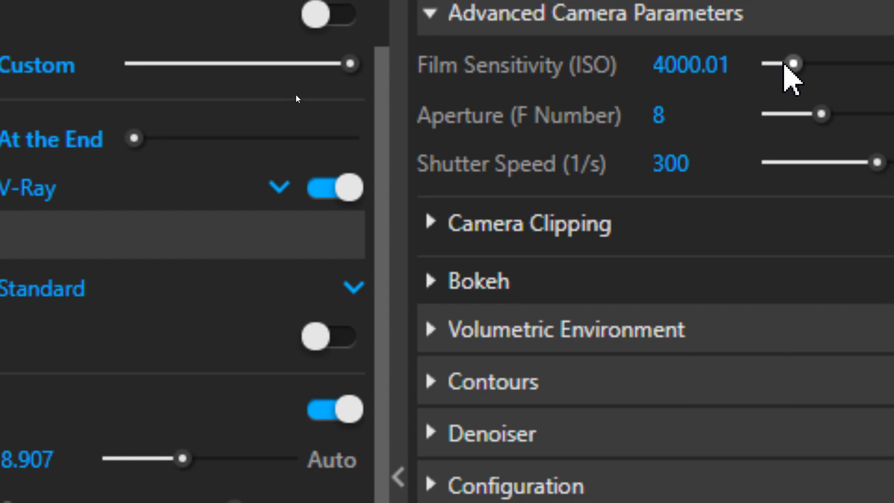
drag(893, 30, 889, 33)
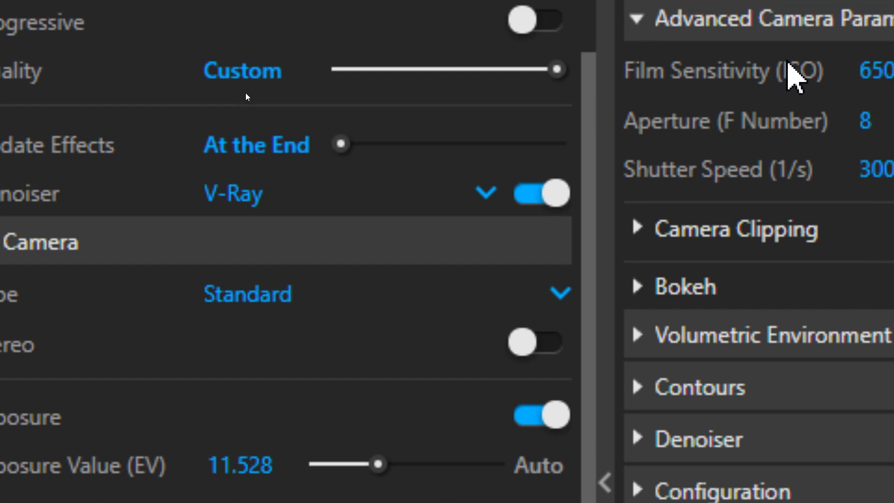
click(786, 83)
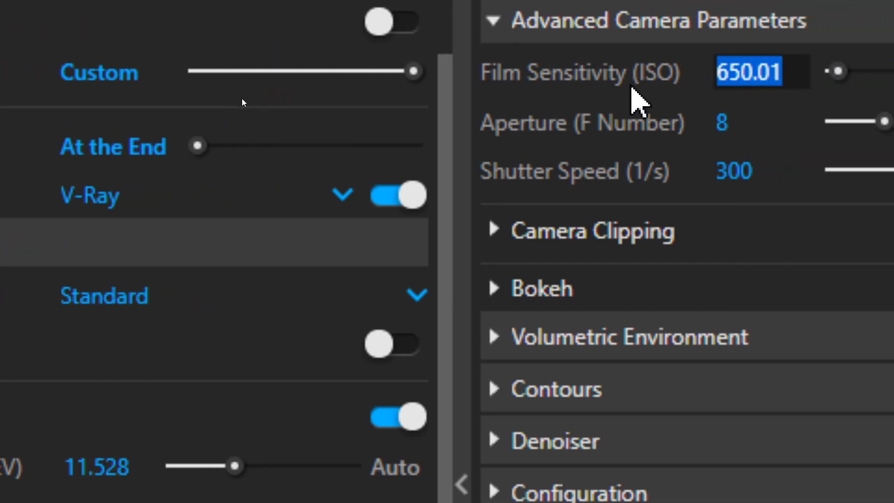
text(14)
key(BackSpace)
key(BackSpace)
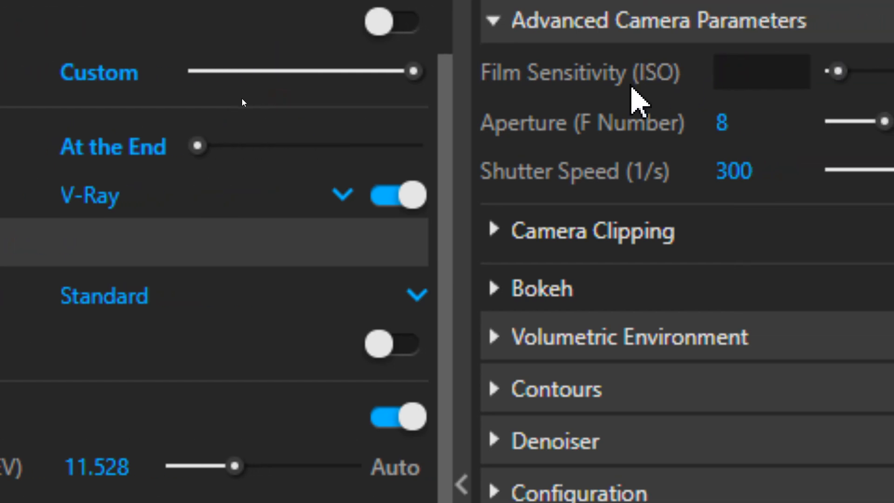
text(100)
key(Return)
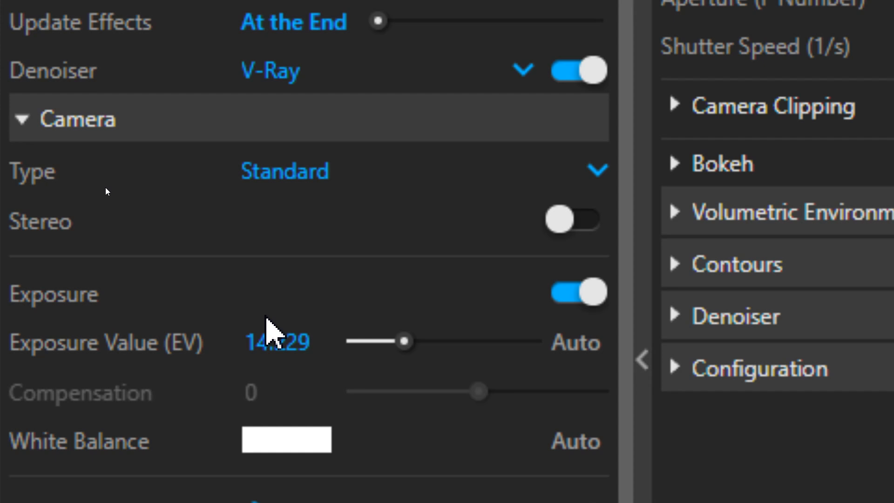
Set the camera's exposure value to Auto and render the scene
click(559, 348)
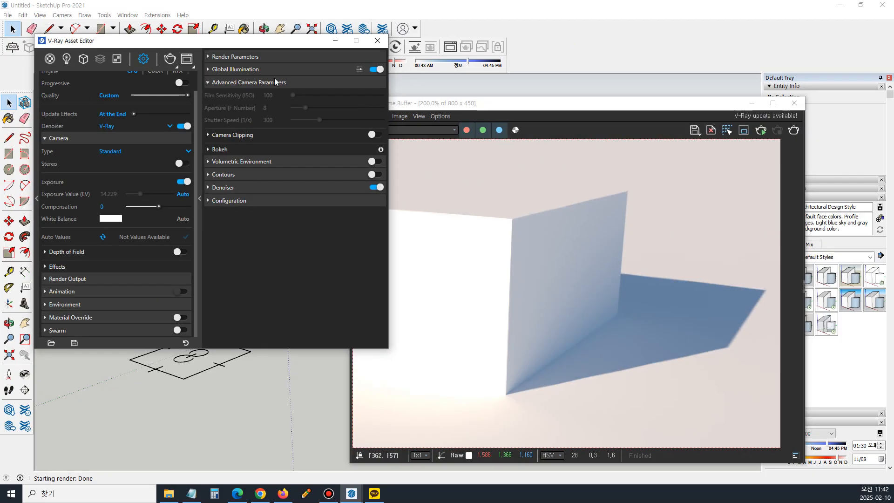
click(794, 131)
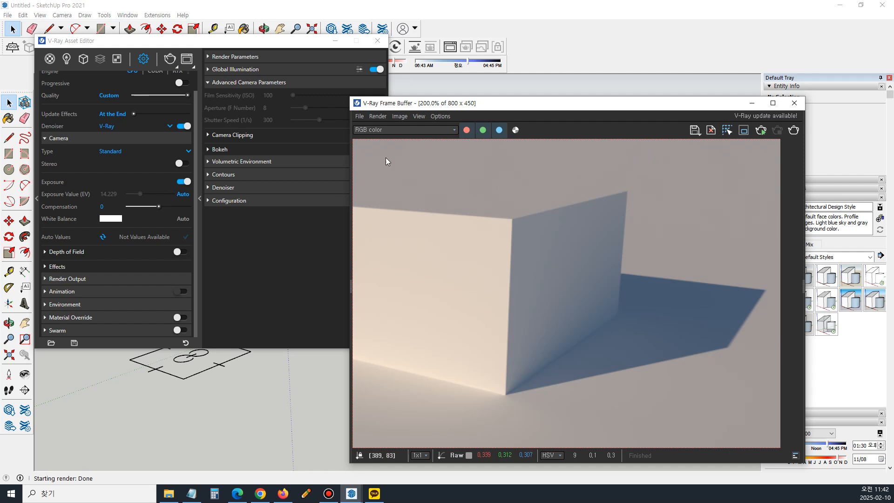
Turn off automatic exposure, set the film sensitivity to ISO 200, and move the asset editor clear of the render window
click(181, 194)
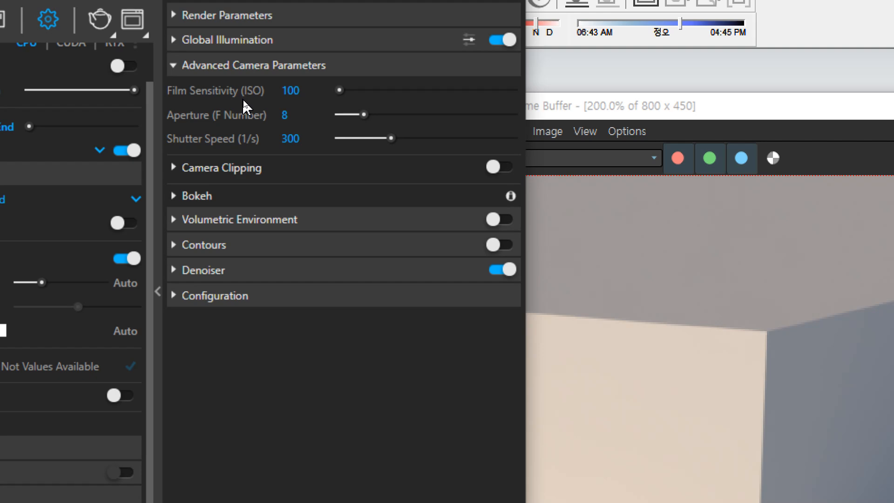
mouse_move(243, 100)
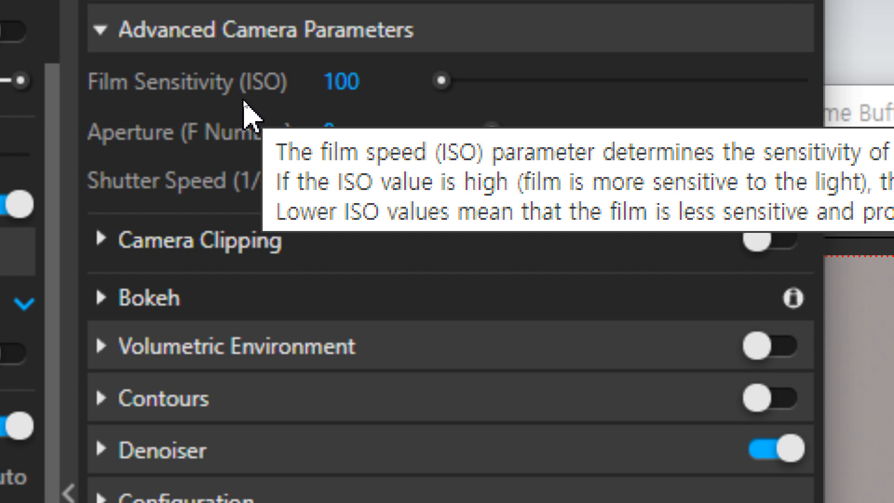
click(349, 88)
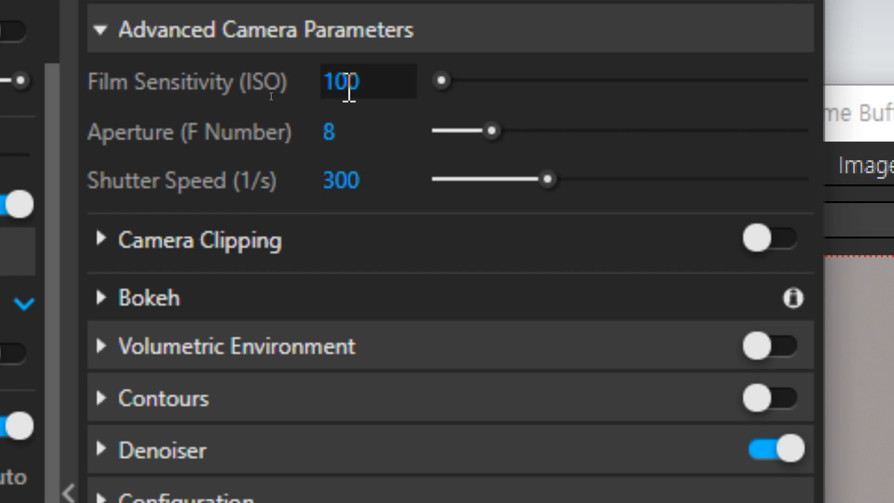
drag(349, 88, 329, 89)
text(200)
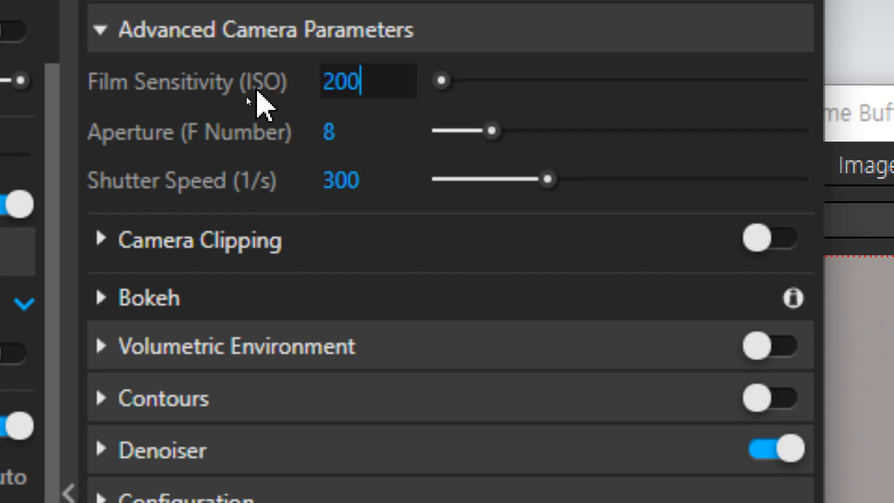
key(Return)
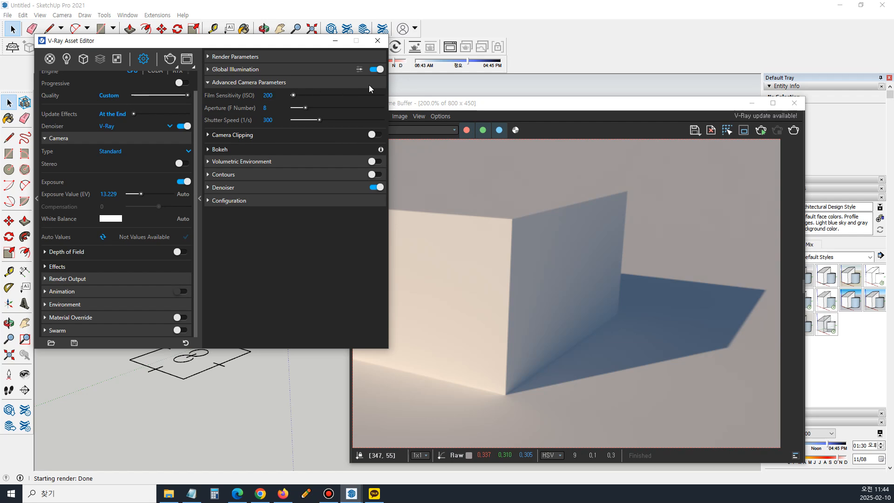
drag(309, 41, 155, 51)
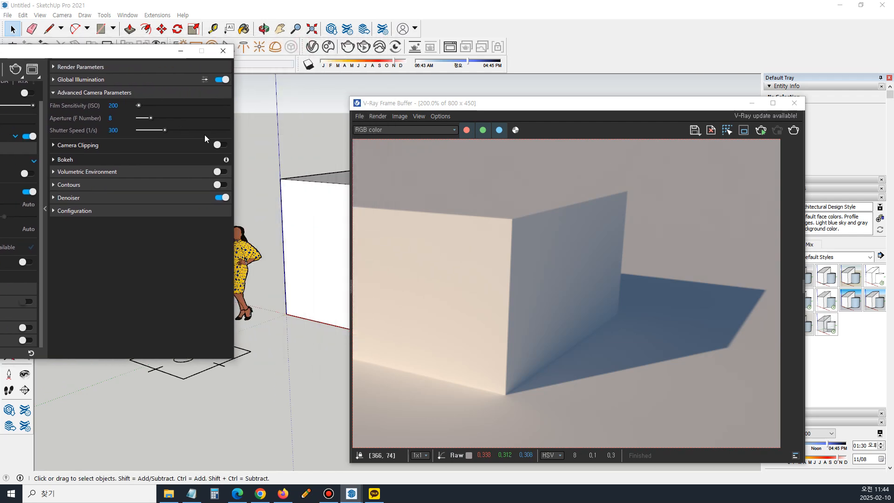
Set the film sensitivity to ISO 100, zoom the frame buffer out to the full image, and render the scene
drag(127, 107, 72, 104)
text(100)
key(Return)
scroll(518, 239, down, 3)
click(796, 130)
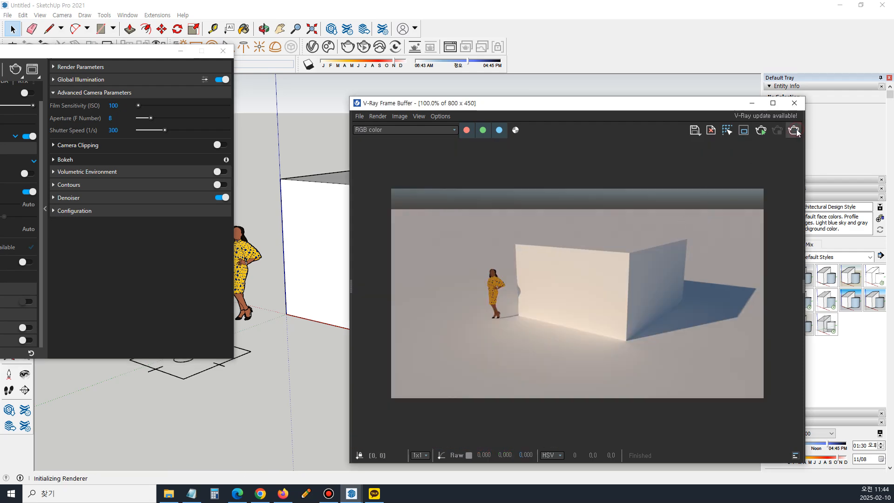
Bring the asset editor fully back into view, disable the denoiser, and set the film sensitivity to ISO 400
drag(93, 51, 159, 21)
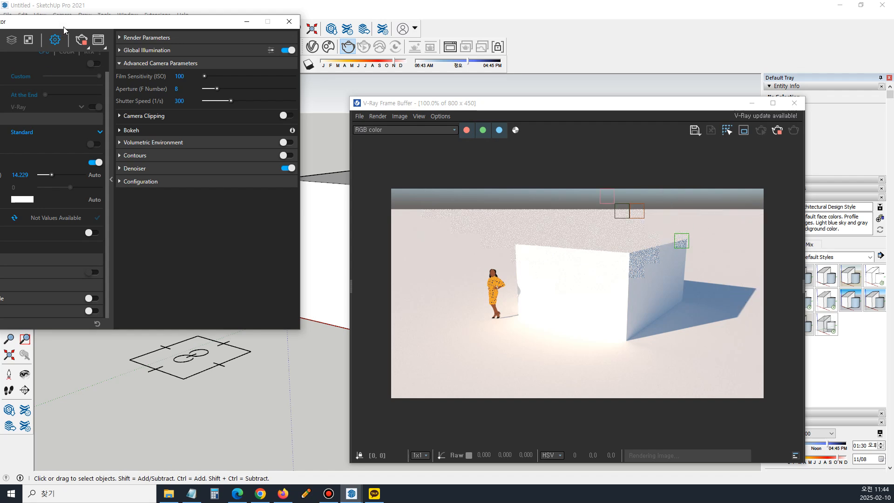
drag(61, 21, 122, 27)
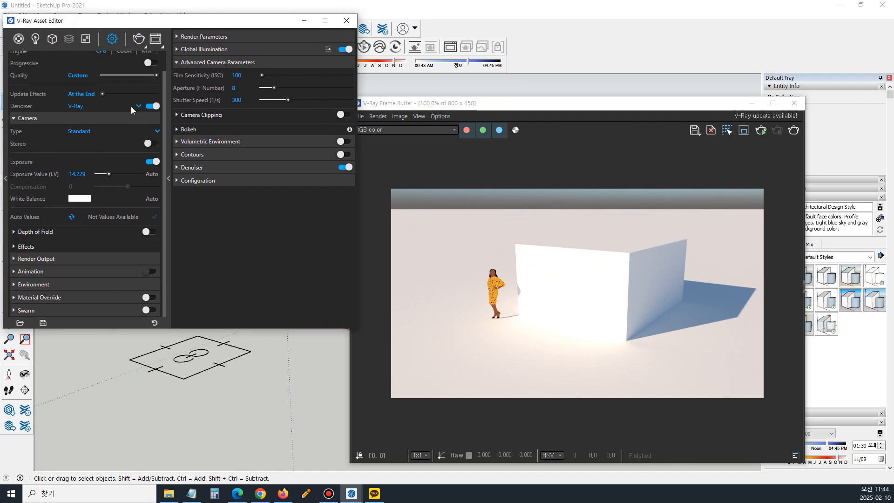
click(153, 106)
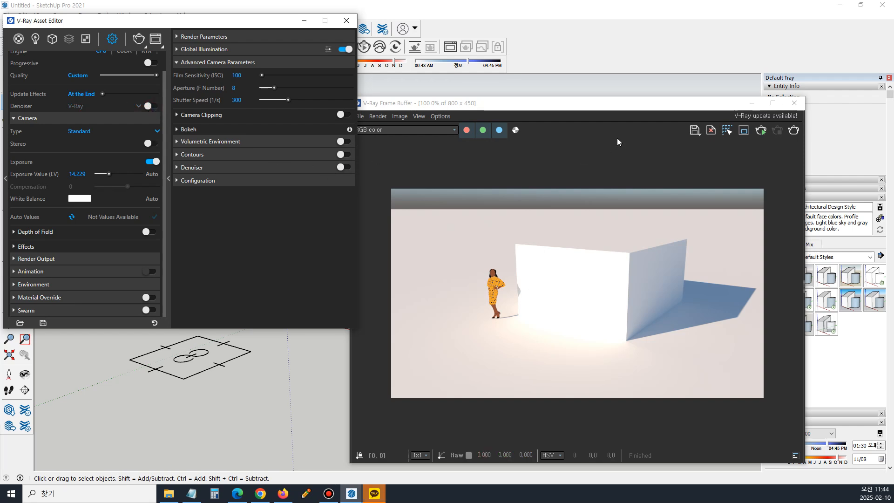
click(238, 75)
text(400)
key(Return)
Mark a render region about 259 × 450 pixels over the right third of the image and render it
click(705, 195)
click(643, 200)
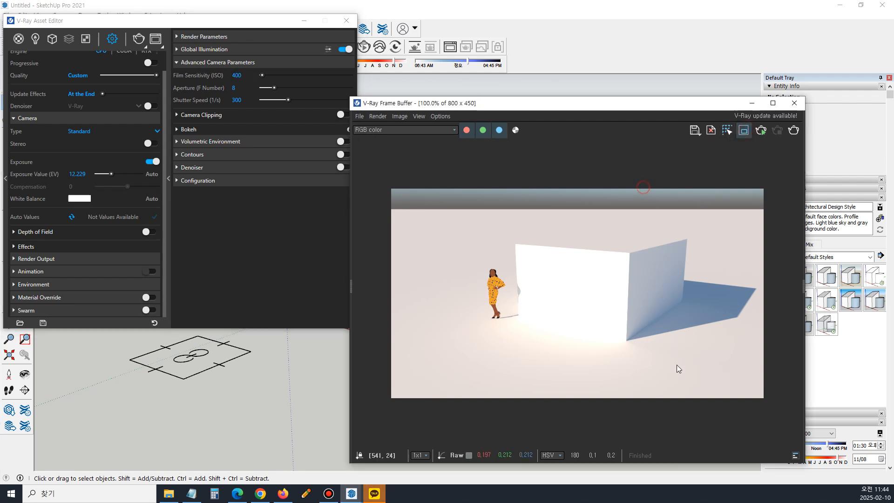
drag(734, 303, 767, 296)
drag(714, 397, 713, 404)
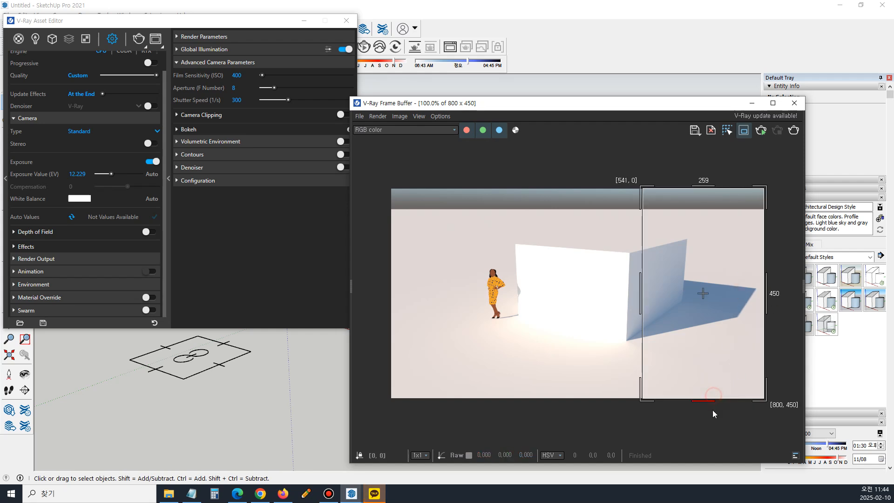
click(793, 130)
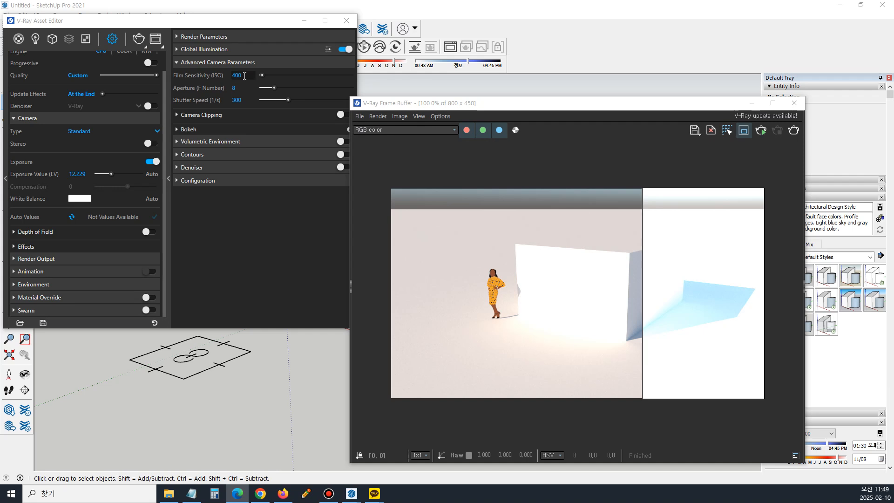
Set the film sensitivity back to ISO 100
double_click(244, 75)
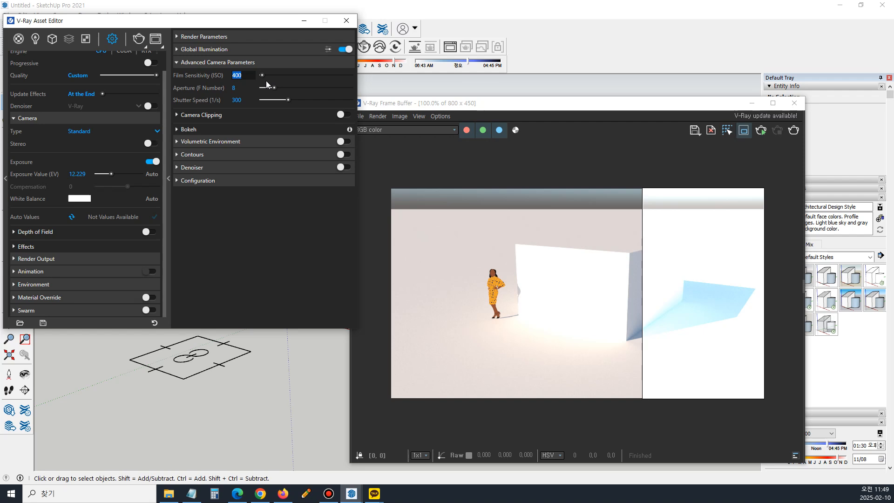
text(100)
key(Return)
Switch to Notepad, clear the existing note, and move the window over the render
key(alt+Tab)
key(ctrl+a)
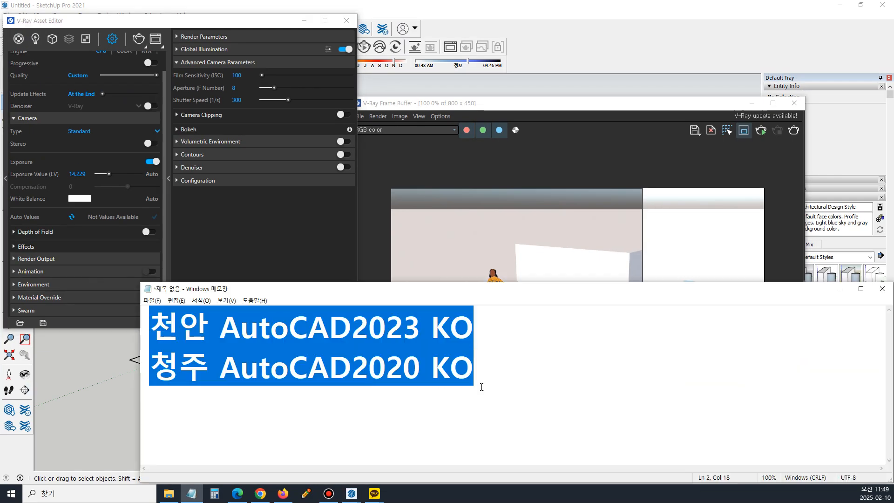
key(Delete)
drag(440, 289, 589, 162)
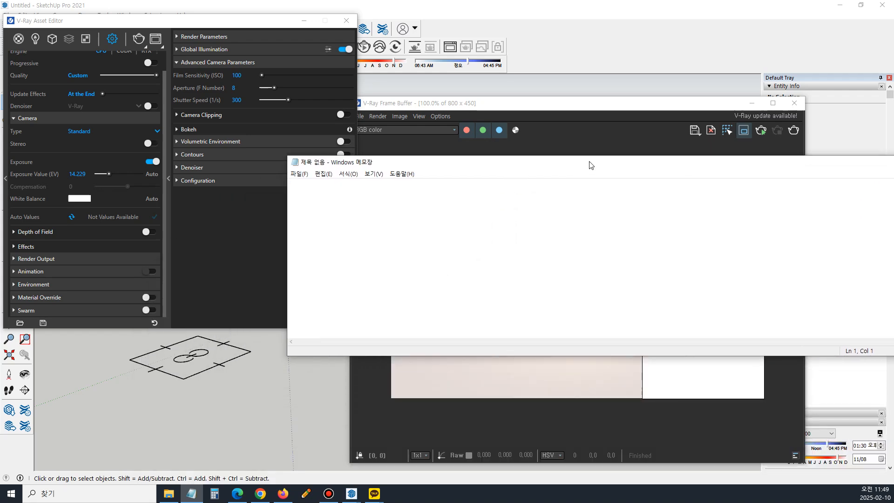
Write the first aperture values in the note as "1, 1.2, 2, 2,4, 4,"
text(1.2)
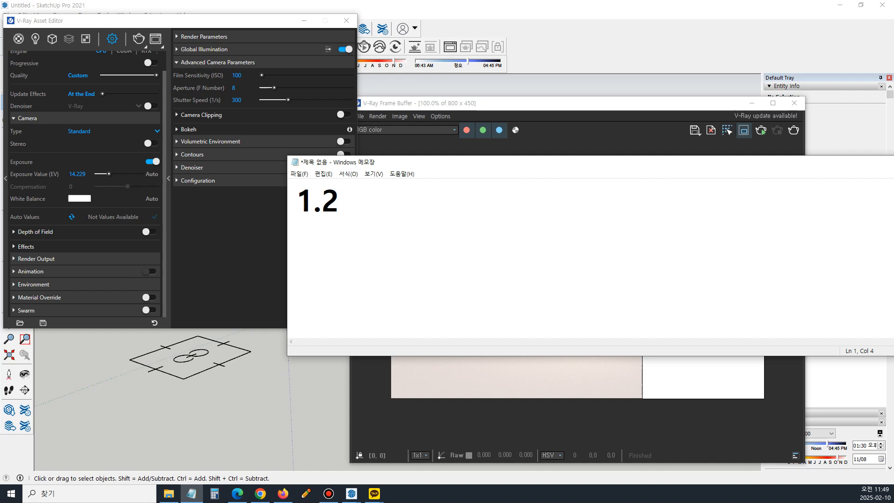
key(alt+Tab)
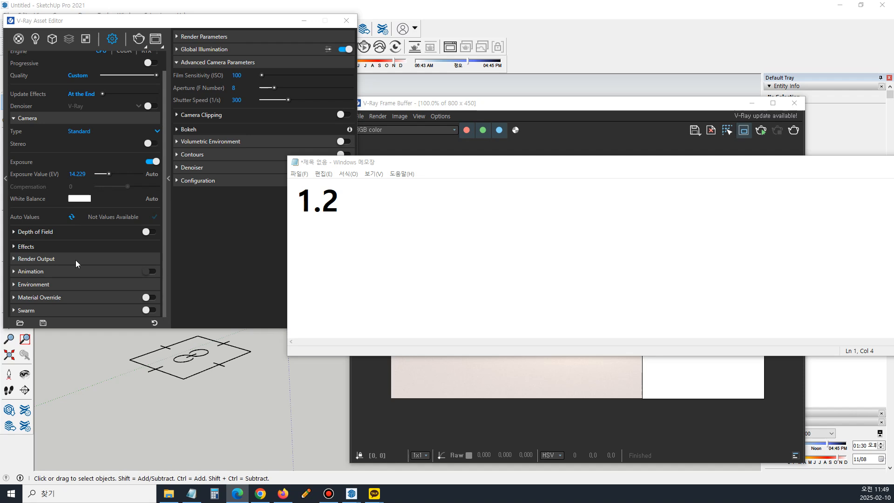
click(427, 204)
key(Home)
text(1)
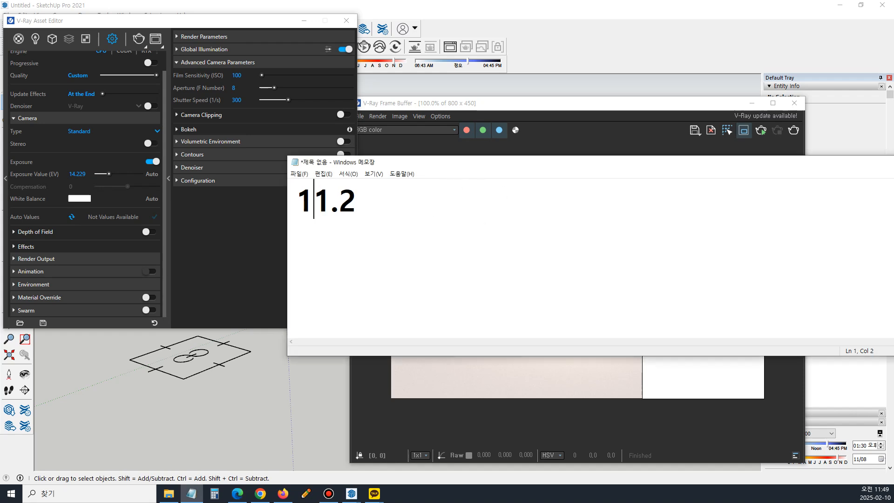
text(,)
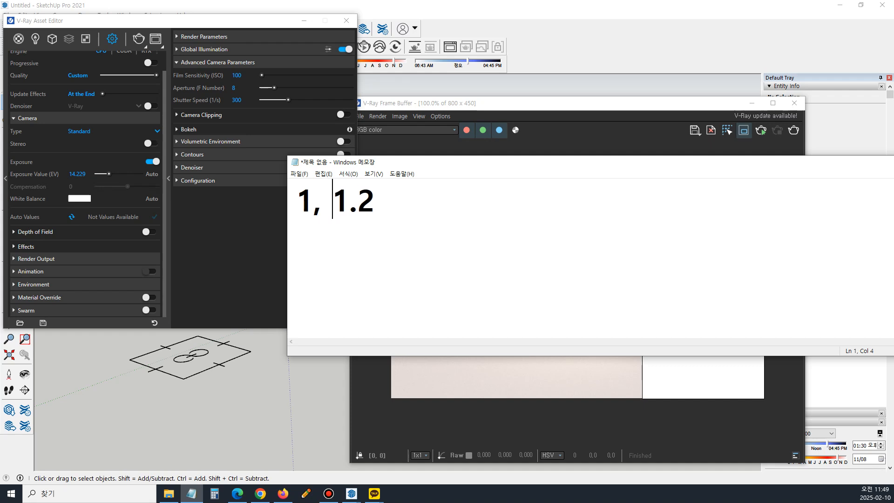
key(End)
text(, 2, 2,4, )
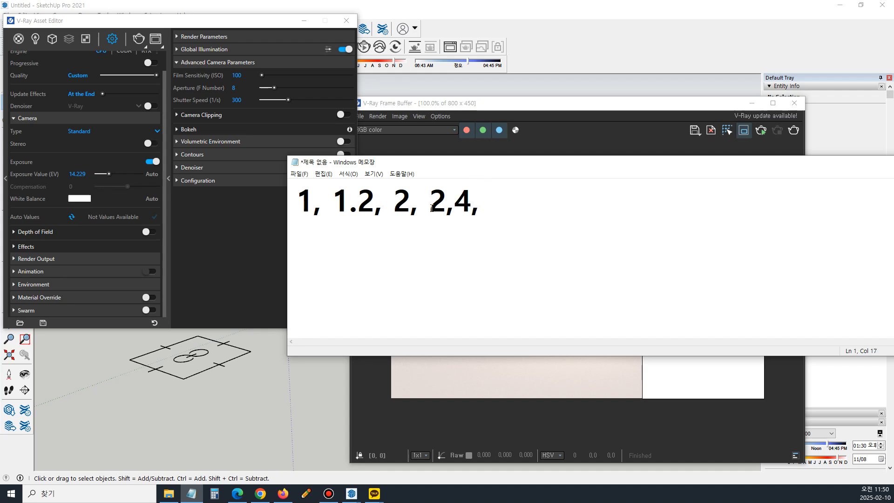
text(4,)
Continue the aperture list in the note with 5.6, 8, 11, 16 and 32
key(alt+Tab)
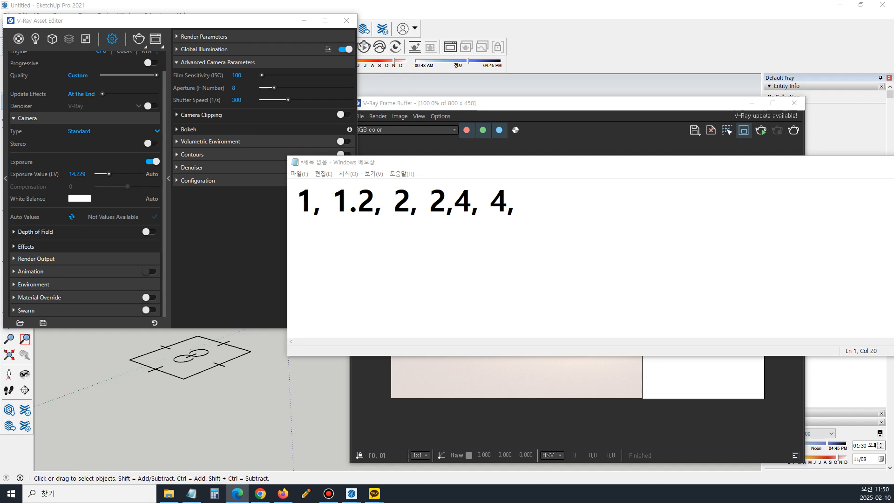
click(354, 265)
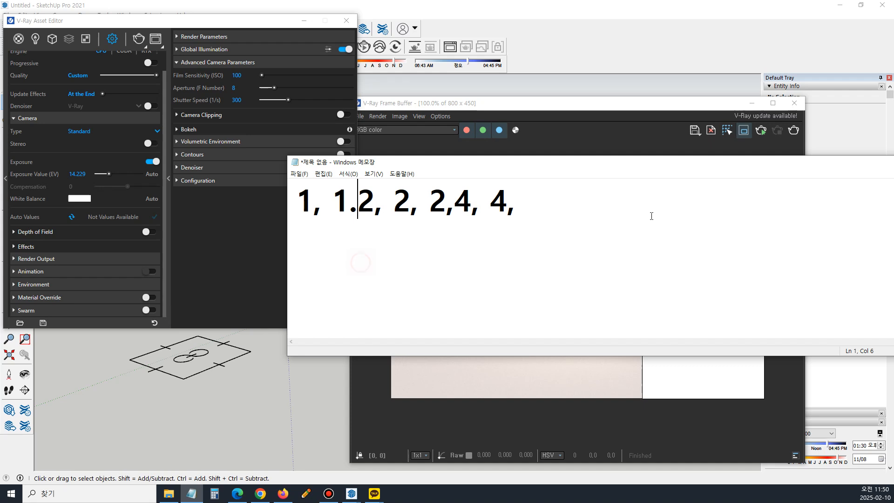
click(628, 218)
text(5.6, 8, )
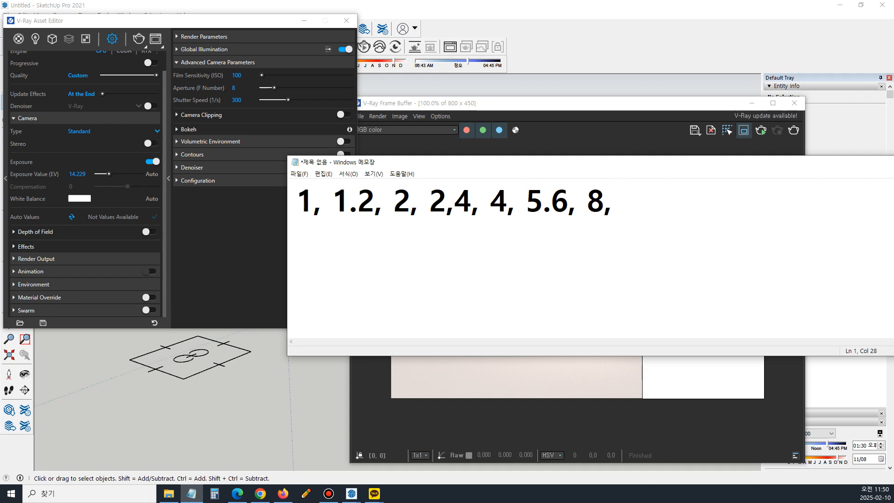
text(11, 16)
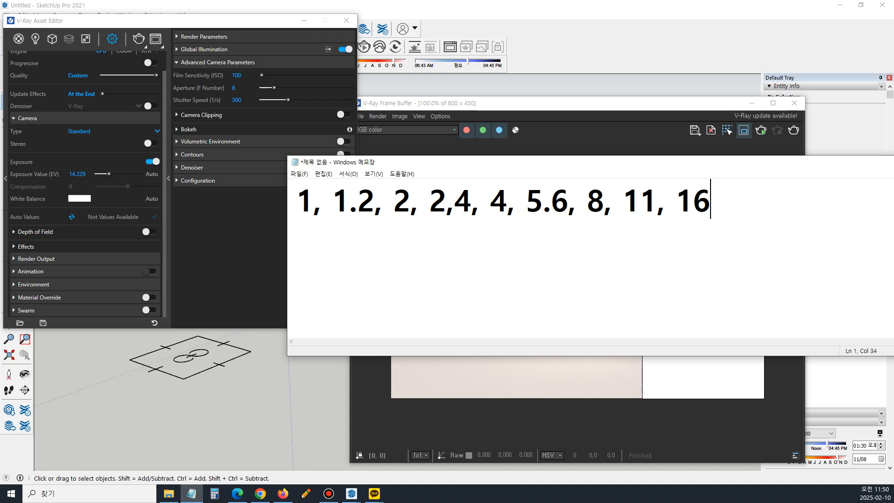
text(, 32)
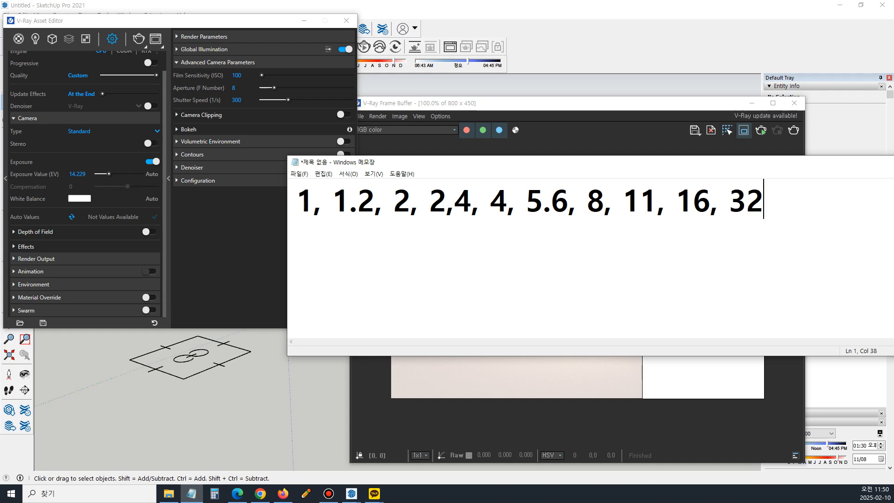
Switch to Edge and examine the enlarged chart of lens openings by f-number, then move the browser away
key(alt+Tab)
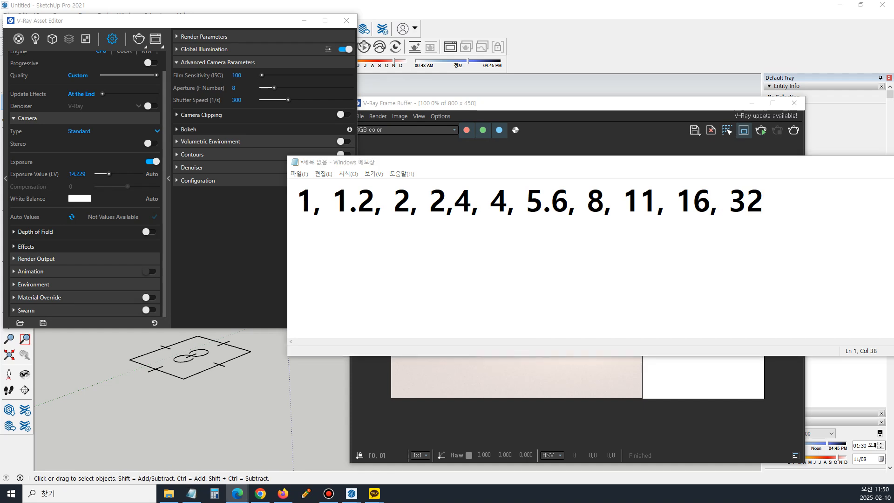
drag(0, 55, 296, 48)
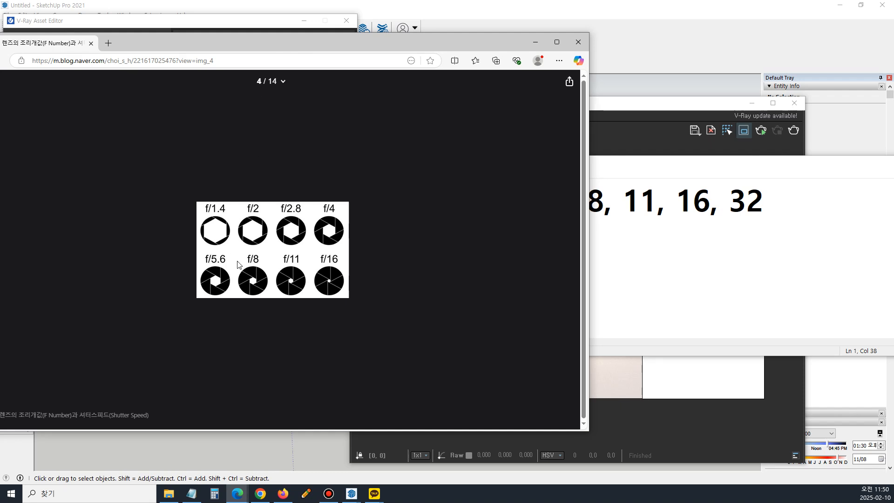
ctrl+scroll(255, 266, up, 3)
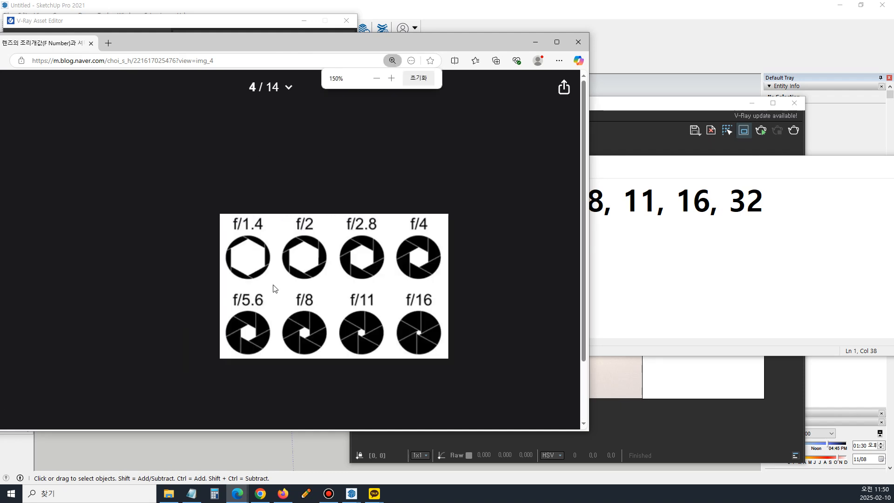
ctrl+scroll(273, 288, up, 1)
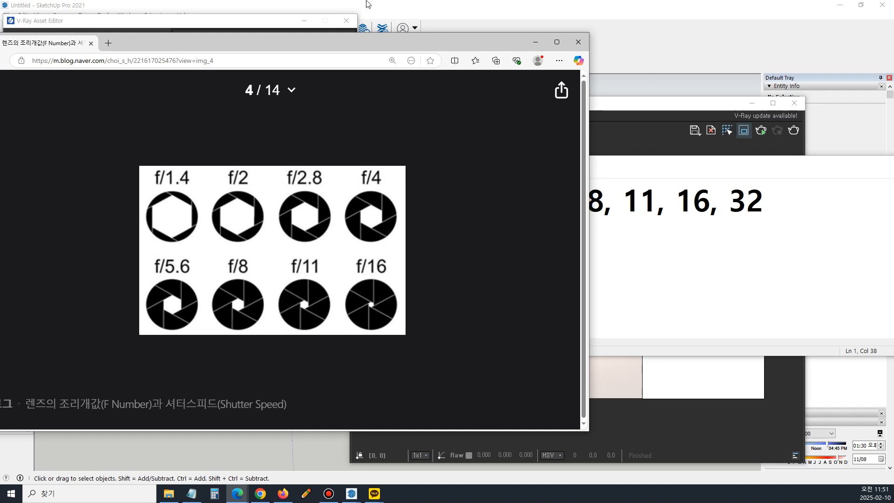
drag(314, 37, 0, 74)
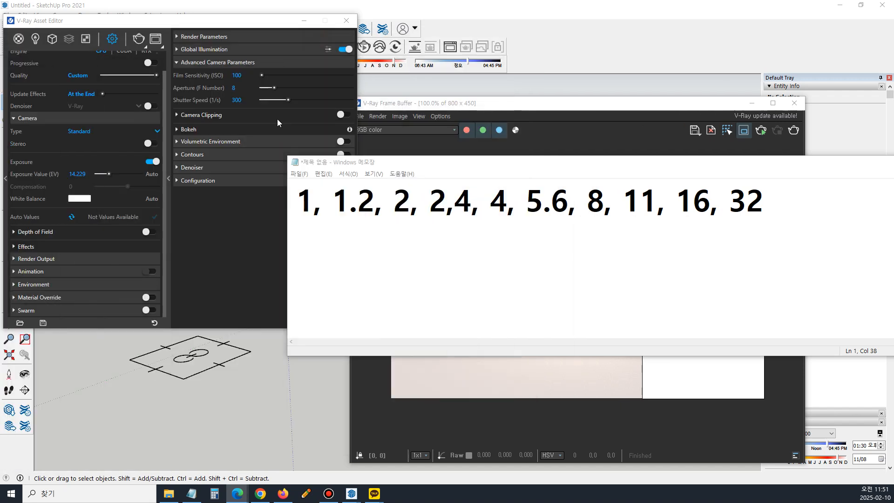
Return to the V-Ray Frame Buffer and move the render region over the left third of the image
click(442, 110)
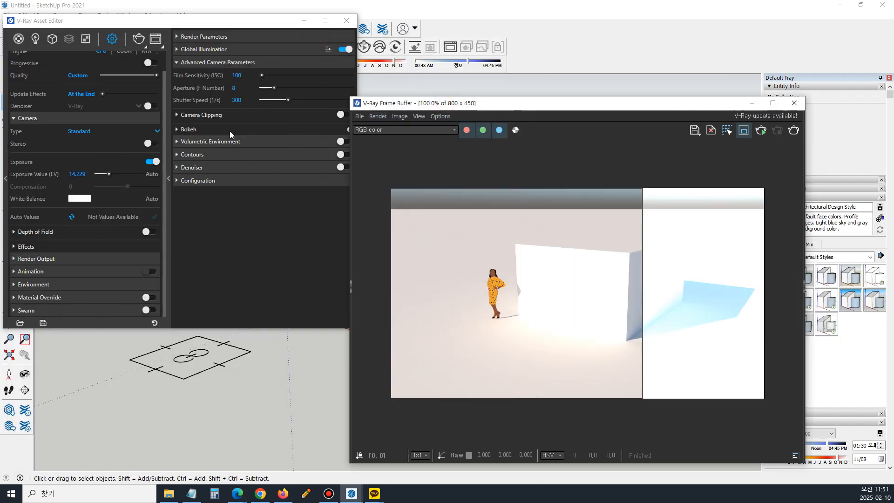
click(239, 88)
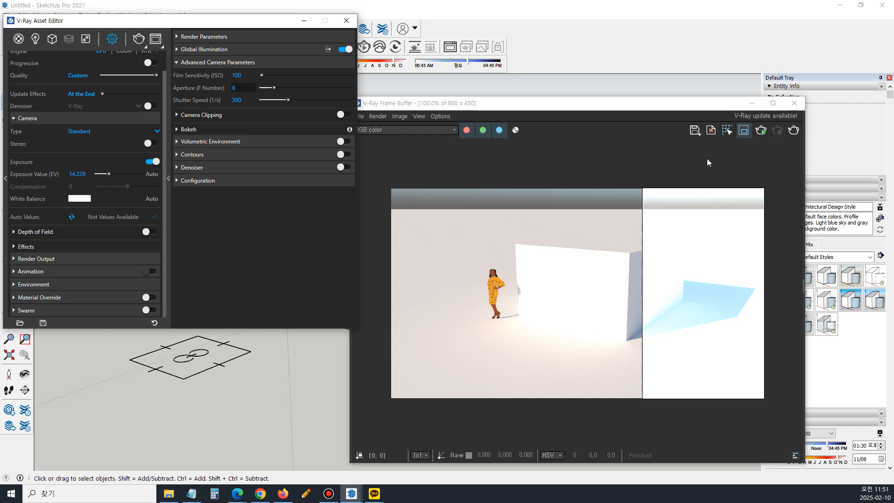
click(697, 253)
drag(693, 282, 438, 282)
Set the aperture to 1.4 and render the region around the standing woman
click(237, 88)
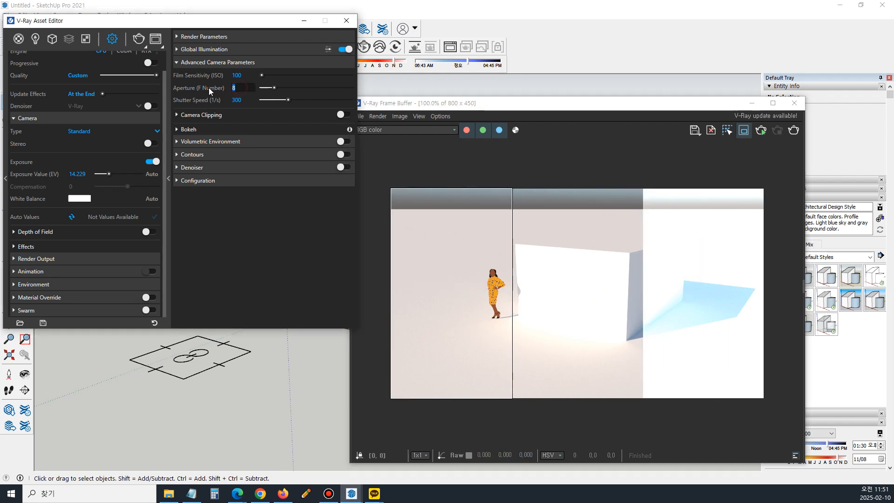
text(4)
key(Return)
click(794, 130)
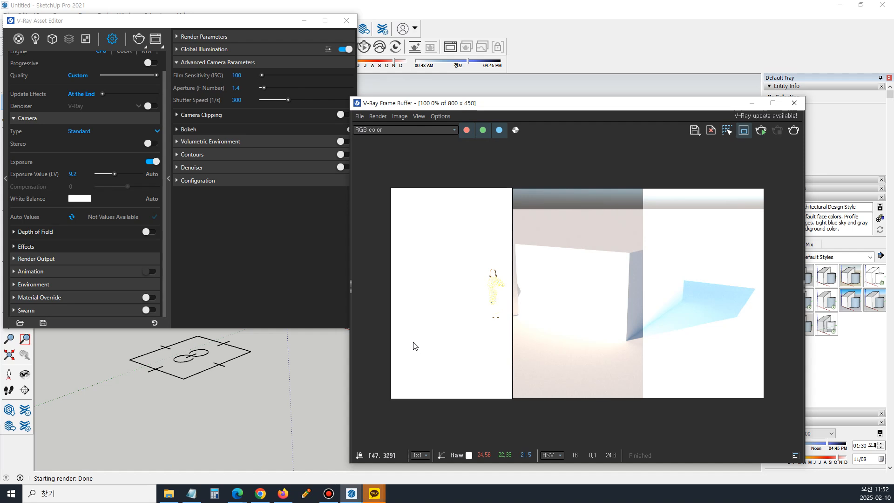
Set the aperture F number back to 8
click(239, 89)
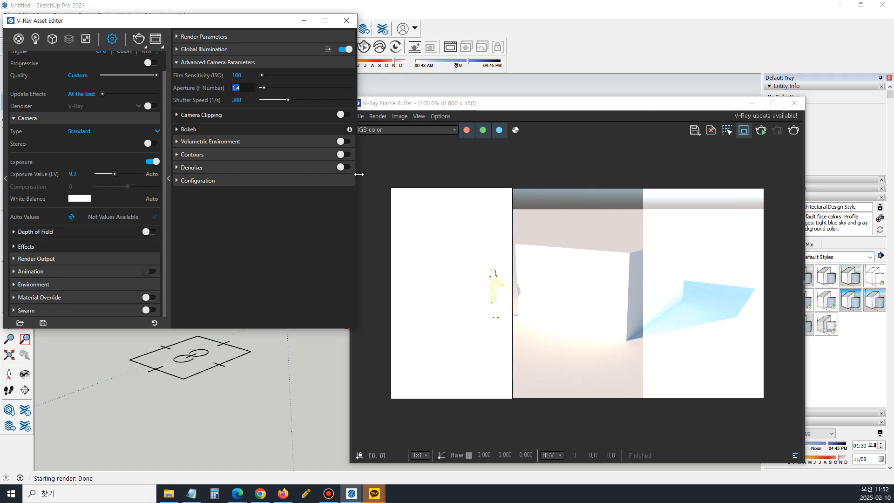
text(8)
key(Return)
Move the render region over the middle third of the image and render it
click(439, 301)
drag(439, 307, 559, 309)
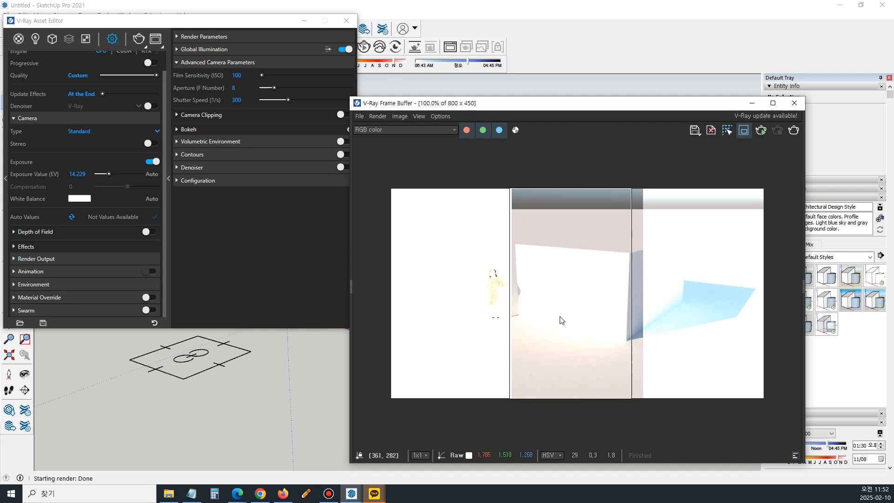
drag(571, 294, 577, 295)
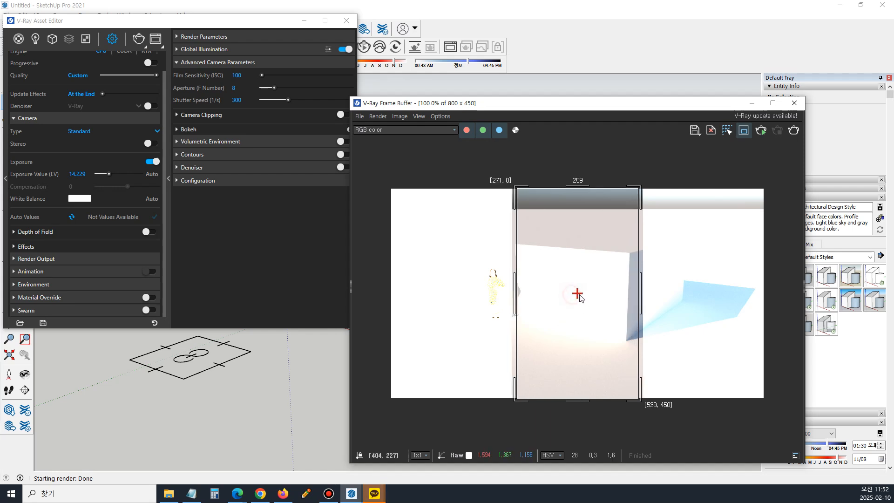
click(793, 131)
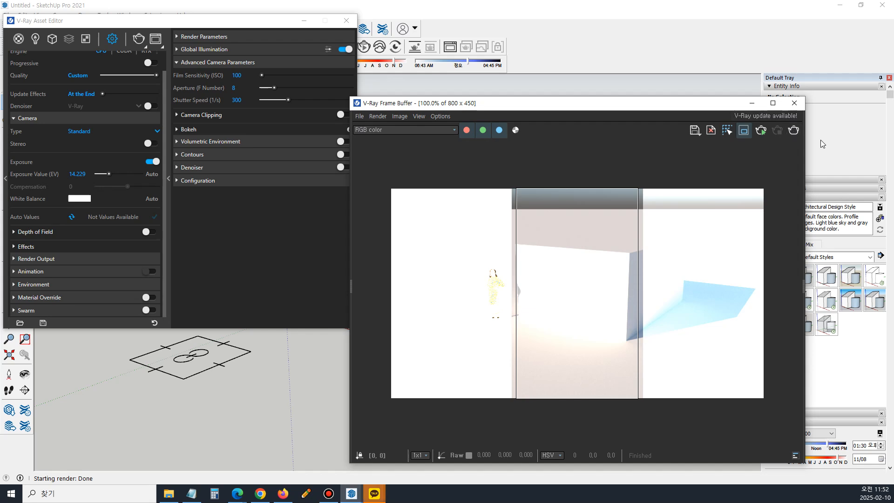
Redraw the render region over the right part of the image, about 276 × 450 pixels
click(604, 246)
drag(580, 262, 708, 267)
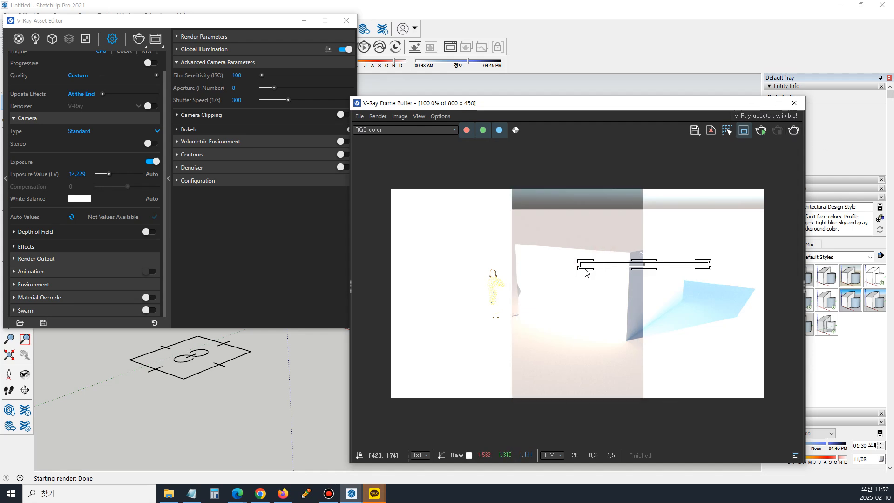
drag(635, 178, 813, 415)
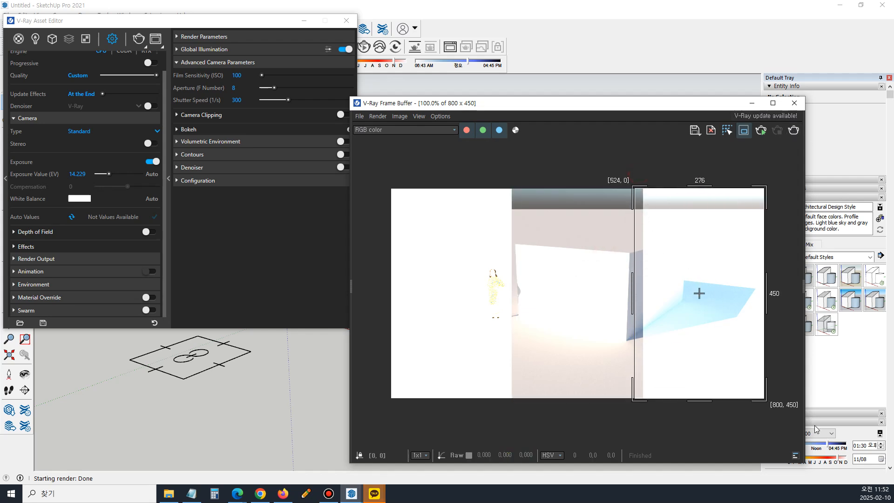
Narrow the render region to about 253 × 450 pixels, set the aperture F number to 16 and render the region
drag(635, 299, 644, 297)
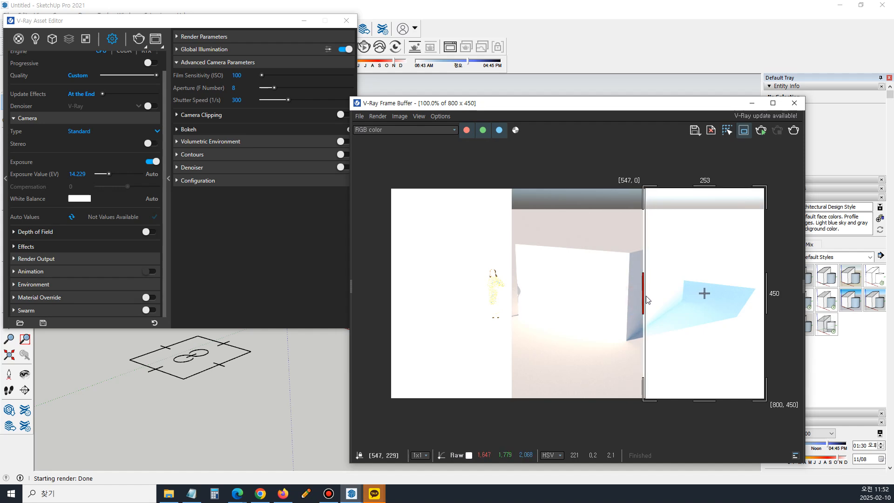
click(242, 90)
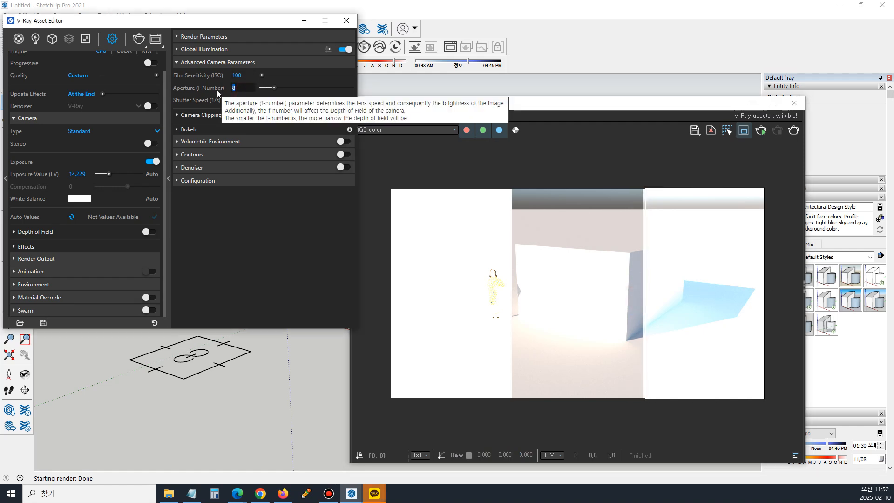
key(BackSpace)
text(16)
key(Return)
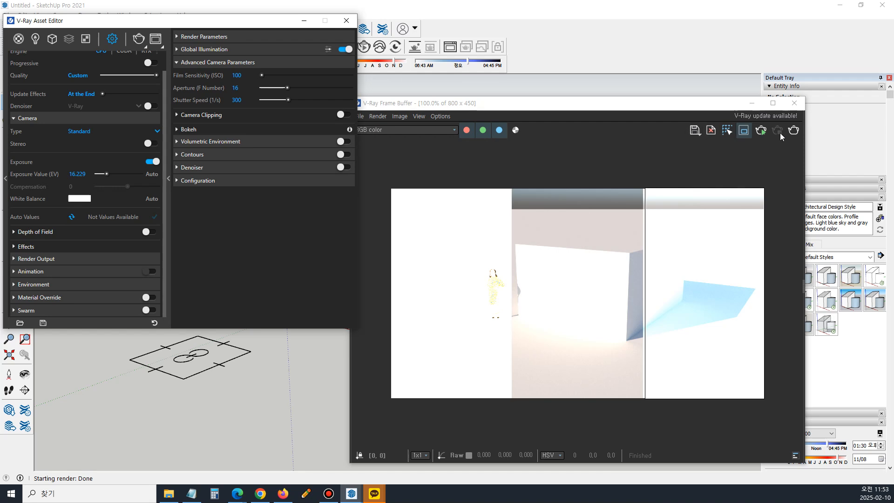
click(794, 132)
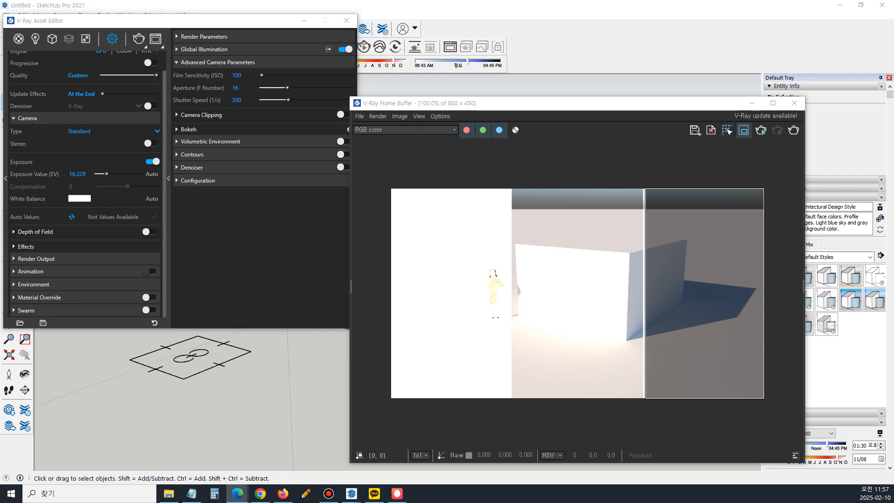
Set the aperture F number to 1.2 and render the full image with the region turned off
drag(0, 65, 299, 61)
click(236, 88)
text(1.2)
key(Return)
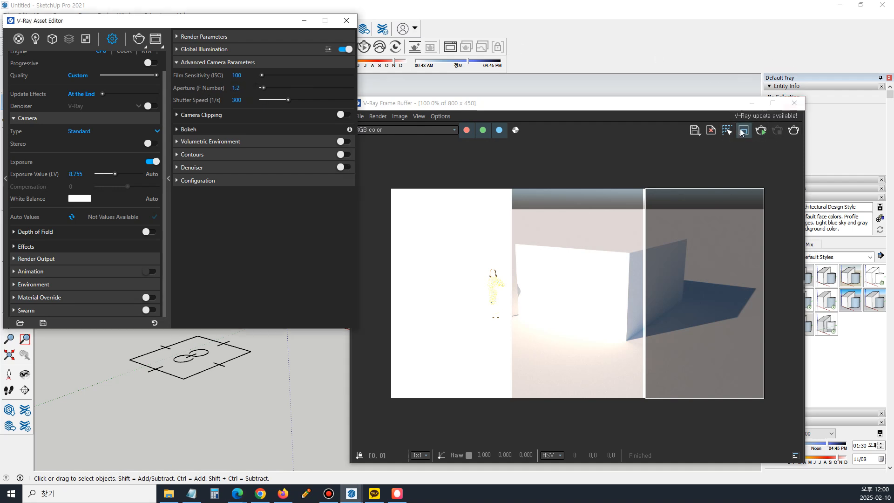
click(794, 131)
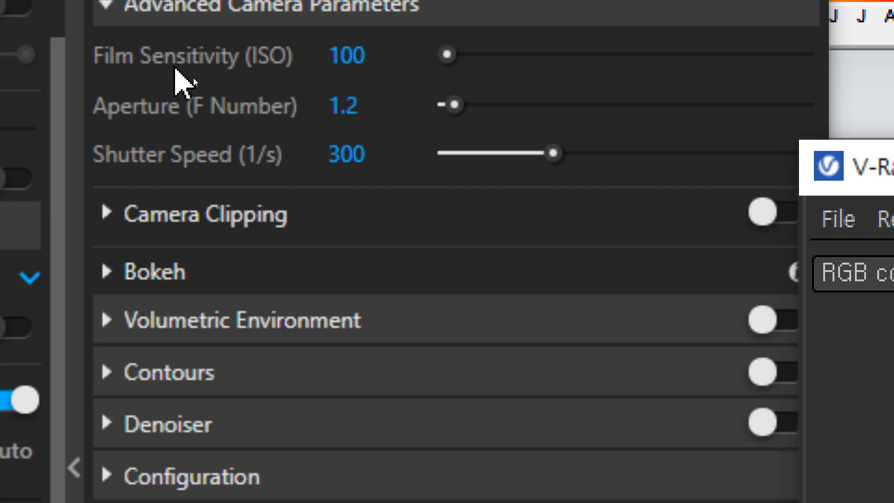
Set the camera's shutter speed to 3000 and render the image
mouse_move(168, 68)
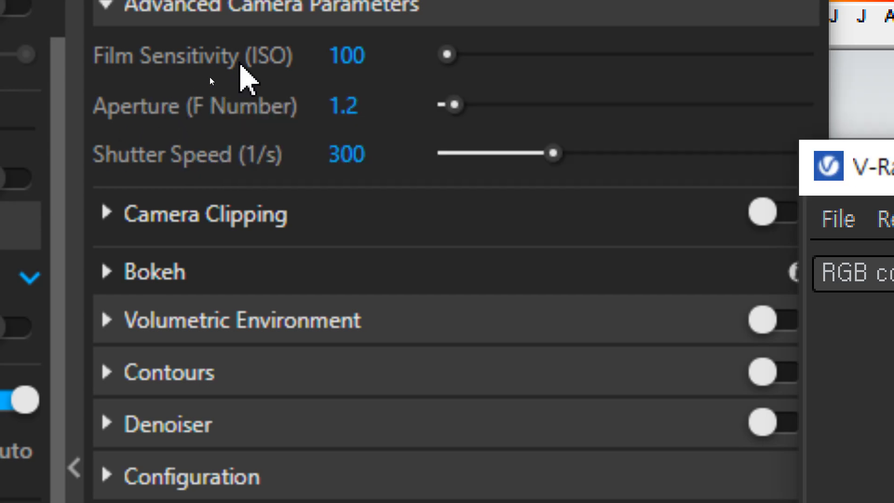
mouse_move(224, 164)
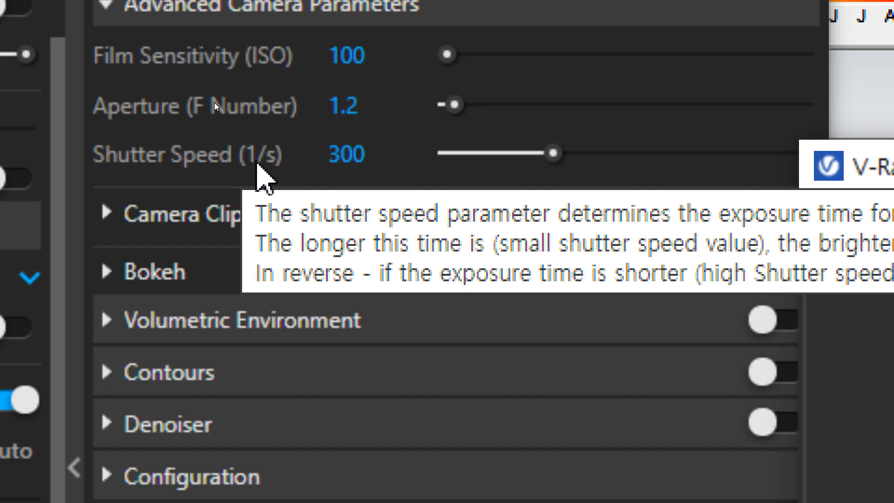
mouse_move(262, 168)
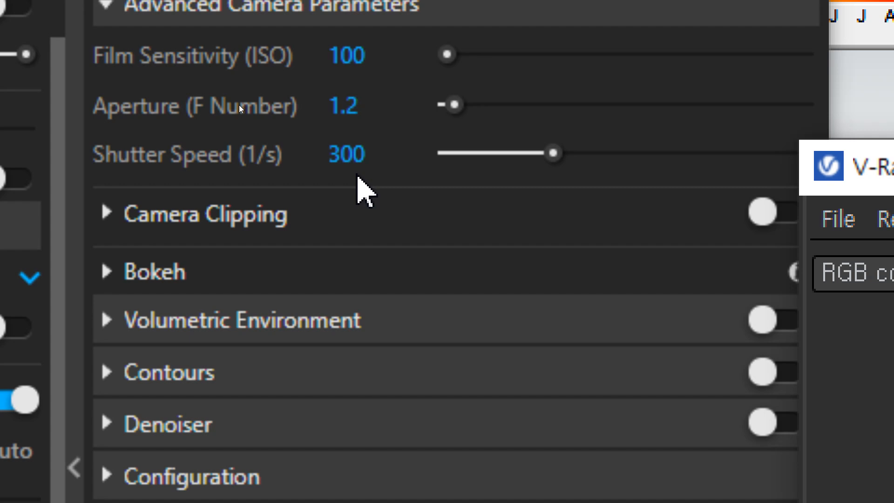
click(393, 160)
text(0)
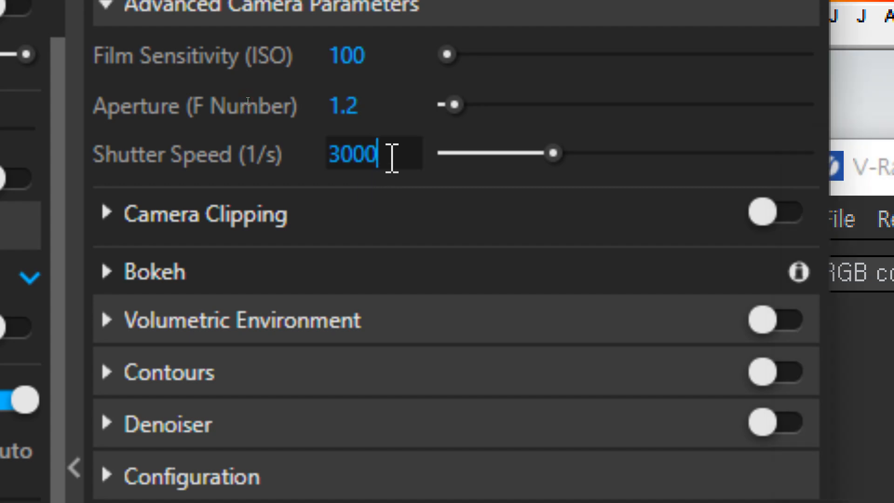
key(Return)
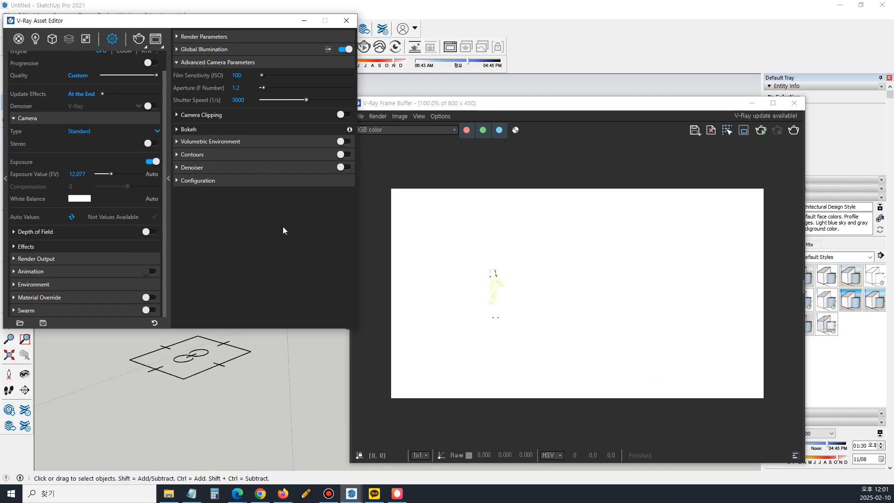
click(797, 131)
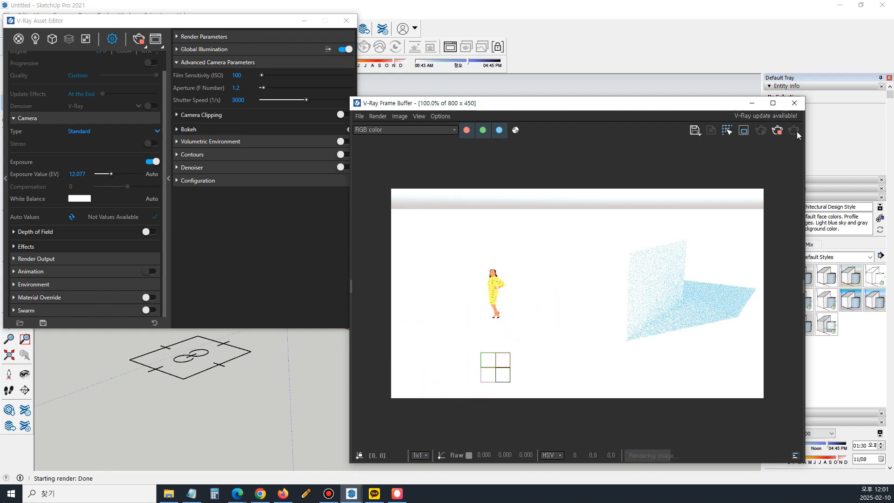
Raise the shutter speed to 9000 and render the image again
click(253, 99)
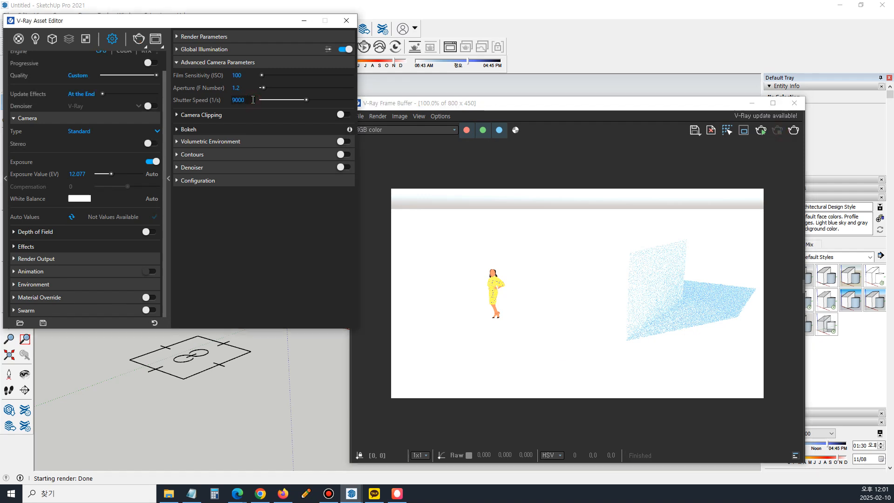
text(9000)
key(Return)
click(796, 131)
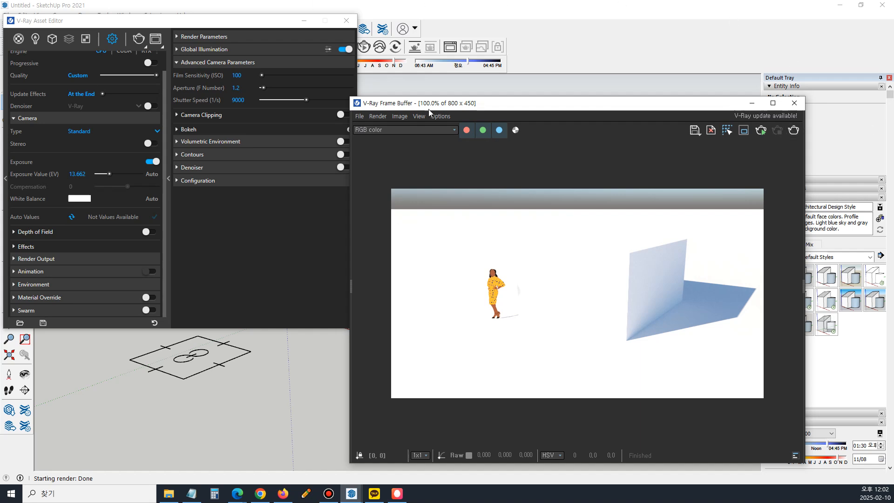
Lower the film sensitivity (ISO) to 20 and render the image
click(237, 75)
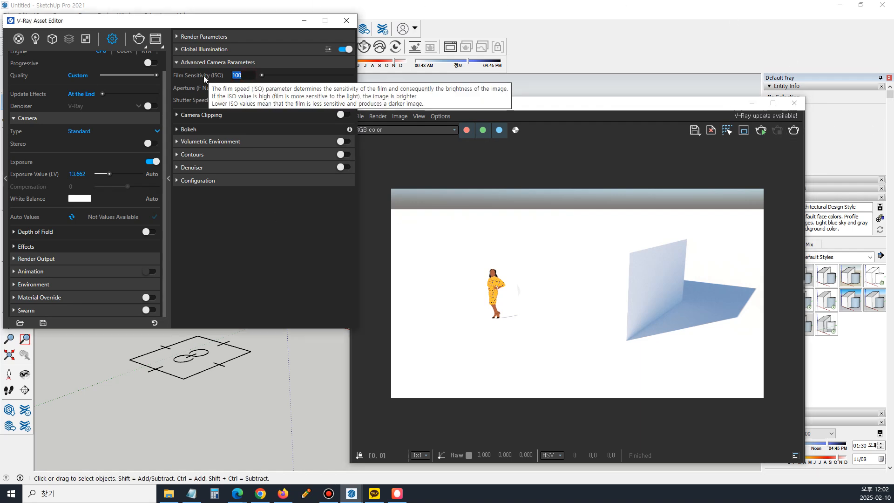
text(20)
key(Return)
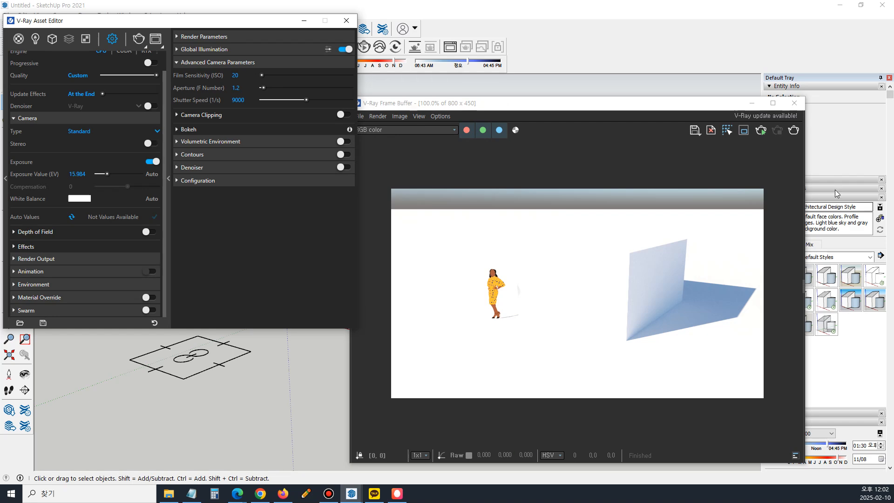
click(793, 131)
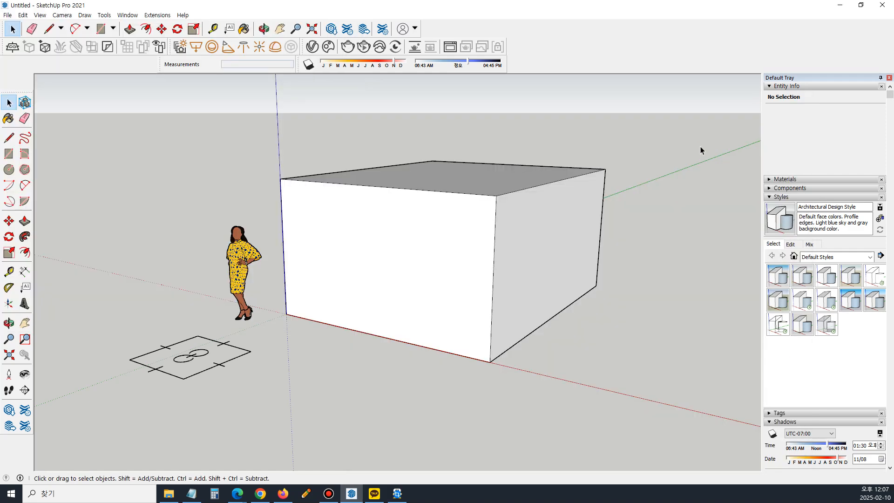
Delete the standing woman and the whole box, including its remaining edges, from the SketchUp model
drag(753, 124, 279, 254)
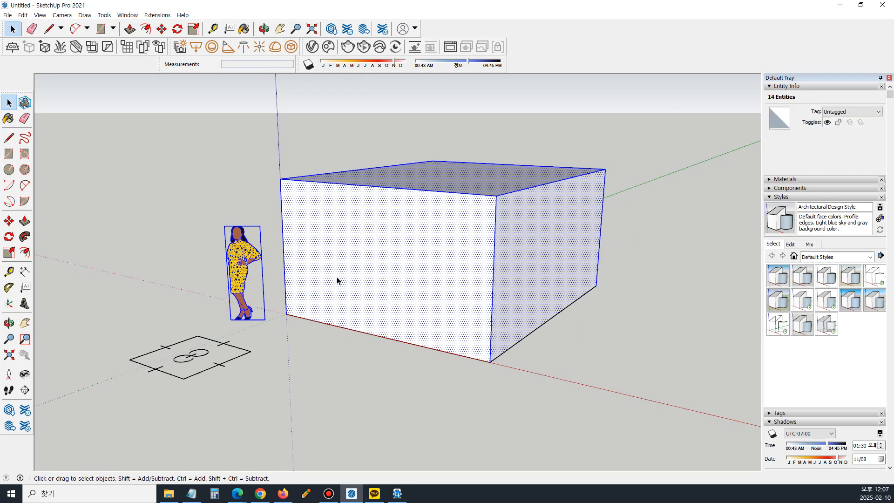
key(Delete)
click(465, 315)
key(Delete)
Draw a circle of 500 mm radius at the origin and extrude it 2400 mm into a cylinder
middle_drag(274, 295, 382, 347)
click(9, 170)
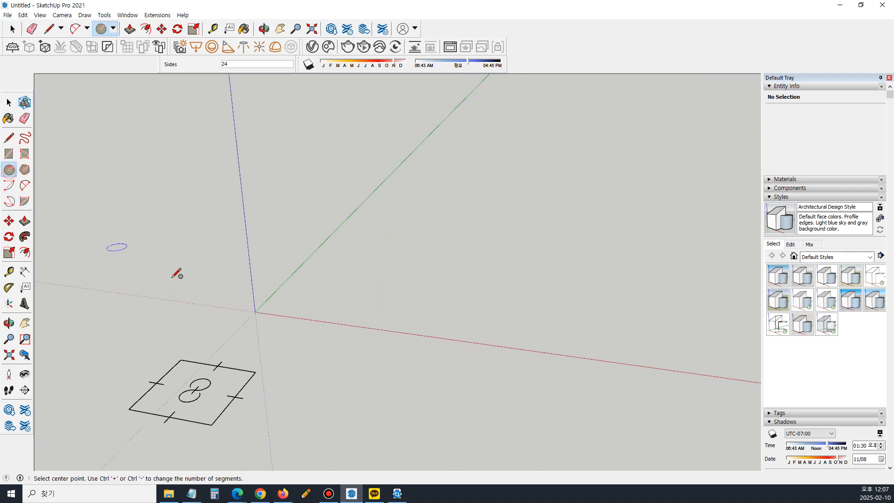
click(255, 311)
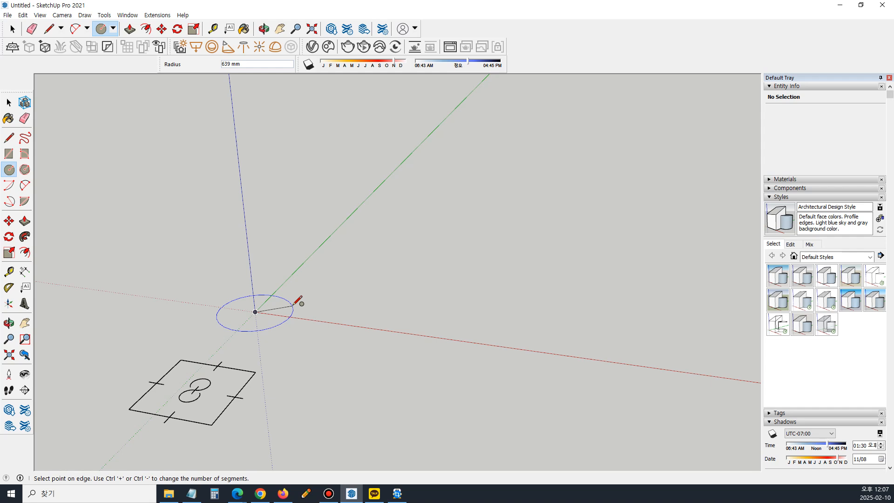
text(500)
key(Return)
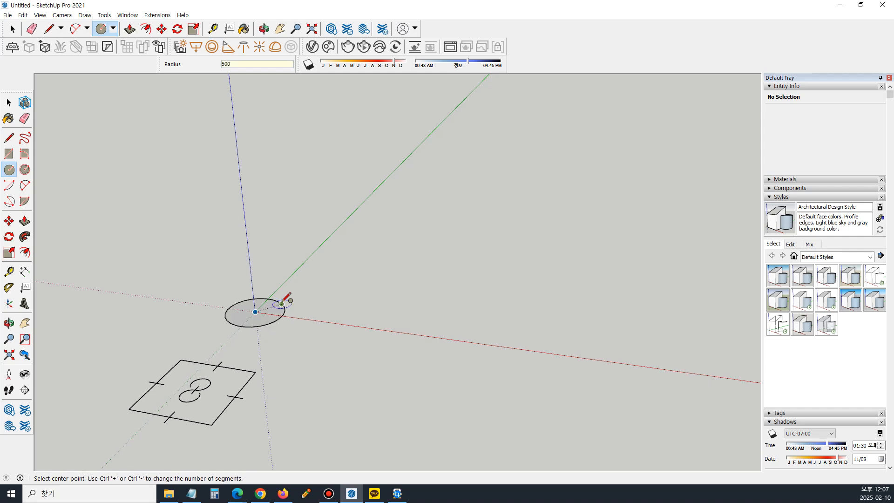
key(p)
click(238, 314)
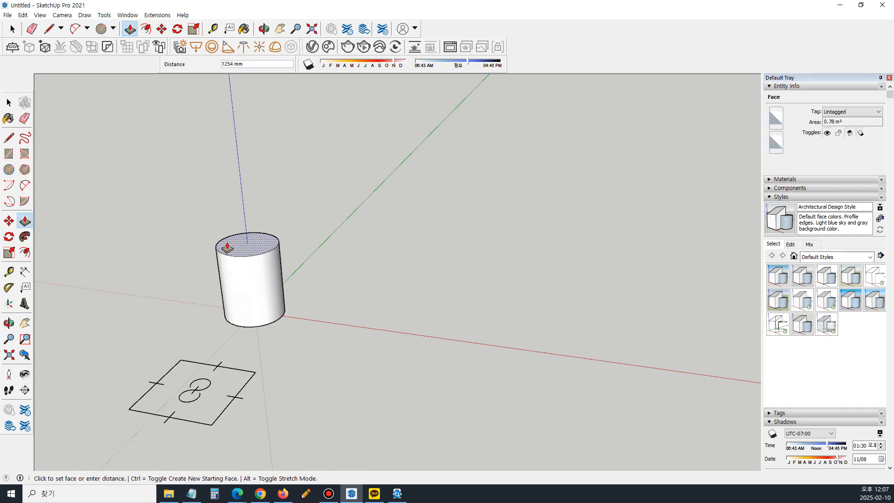
text(2400)
key(Return)
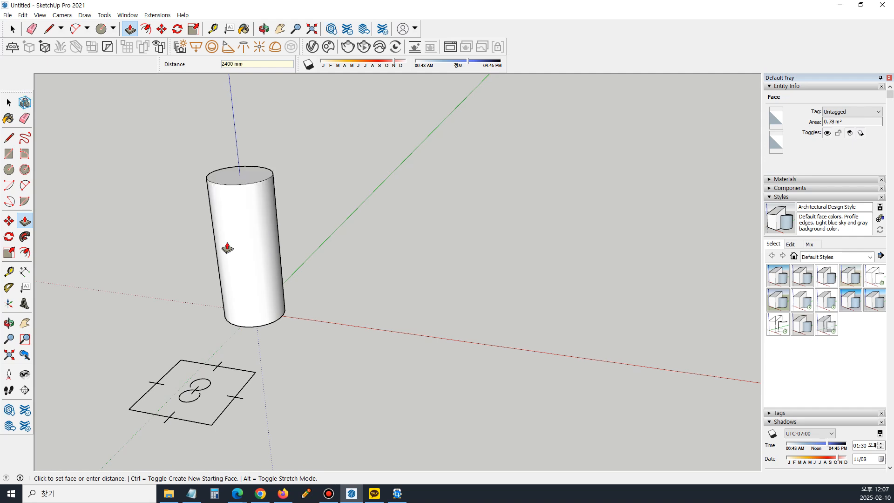
Undo the cylinder's extrusion and its base circle
middle_drag(279, 247, 315, 281)
key(ctrl+z)
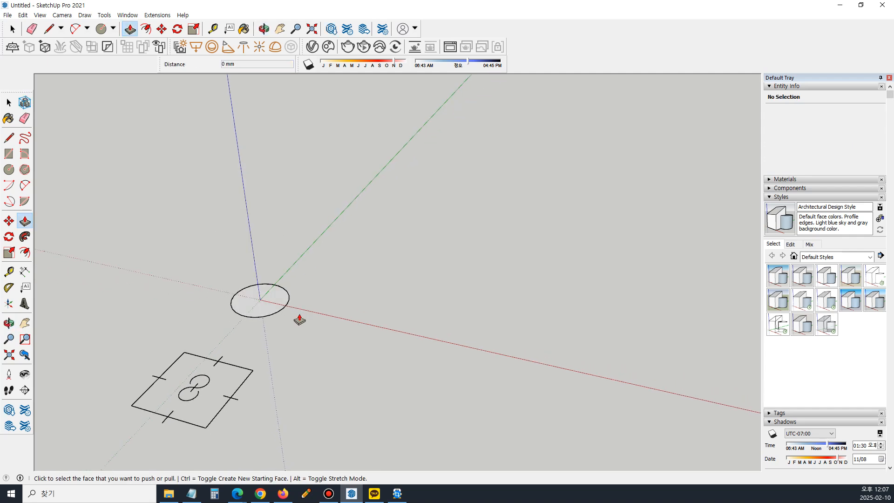
key(ctrl+z)
Draw a circle of 100 mm radius centred on the origin
key(c)
click(261, 299)
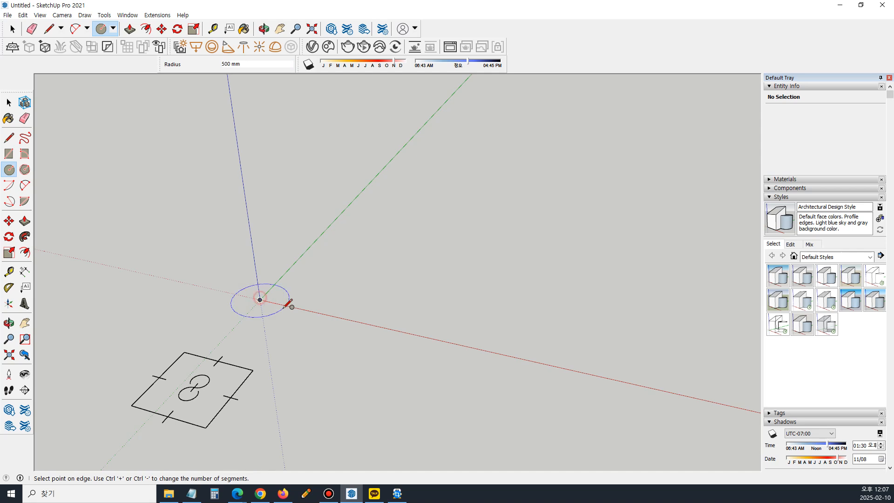
text(100)
key(Return)
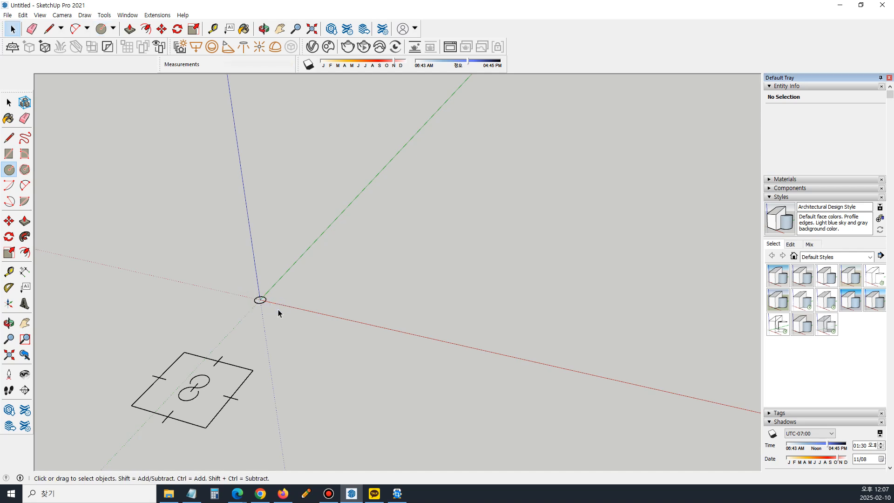
Extrude the small circle 2400 mm upward into a slim column
key(p)
click(259, 300)
text(2)
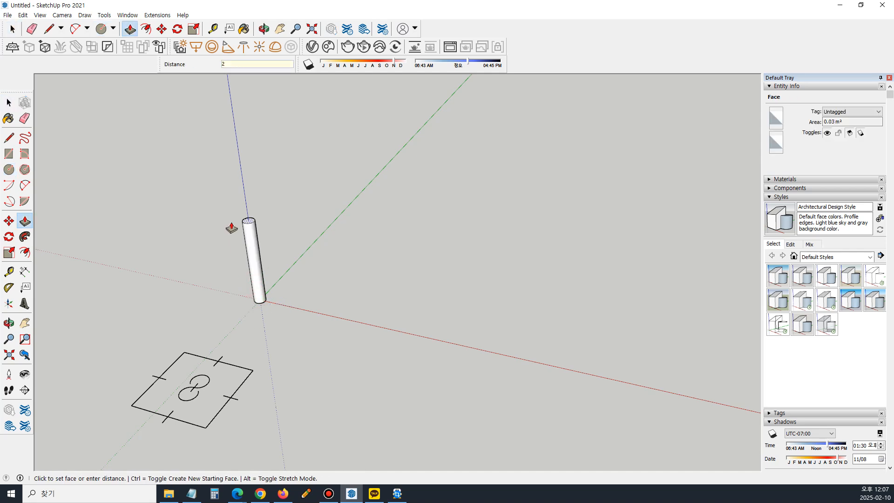
text(40)
key(Return)
key(space)
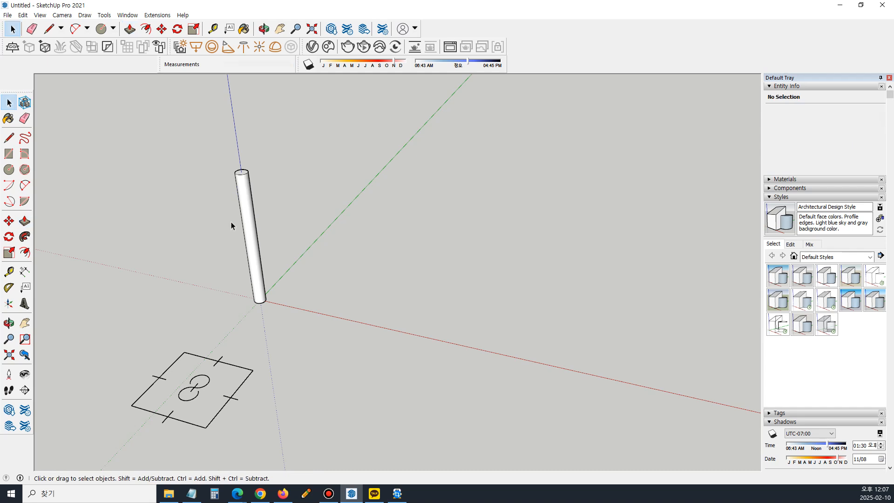
Select all of the slim column's connected geometry and make it a group
click(243, 184)
triple_click(243, 184)
right_click(241, 182)
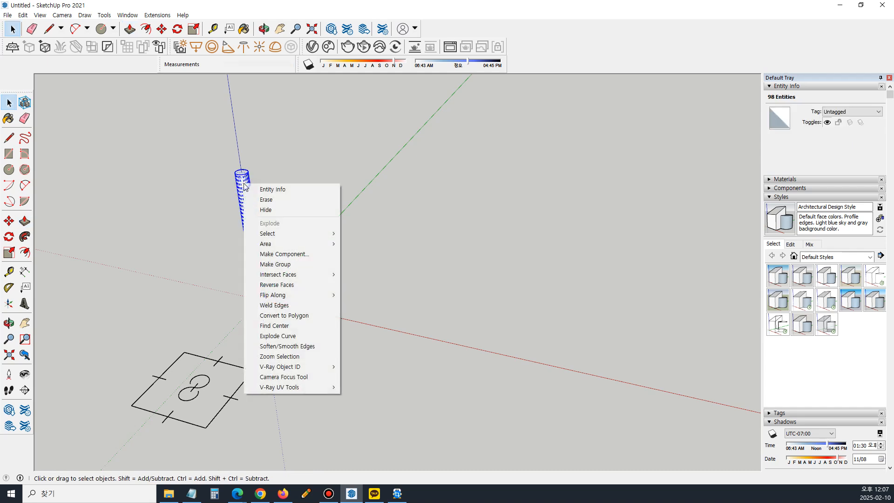
click(258, 259)
Copy the column group 1000 mm along the green axis and multiply the copy by 10 into a row
key(m)
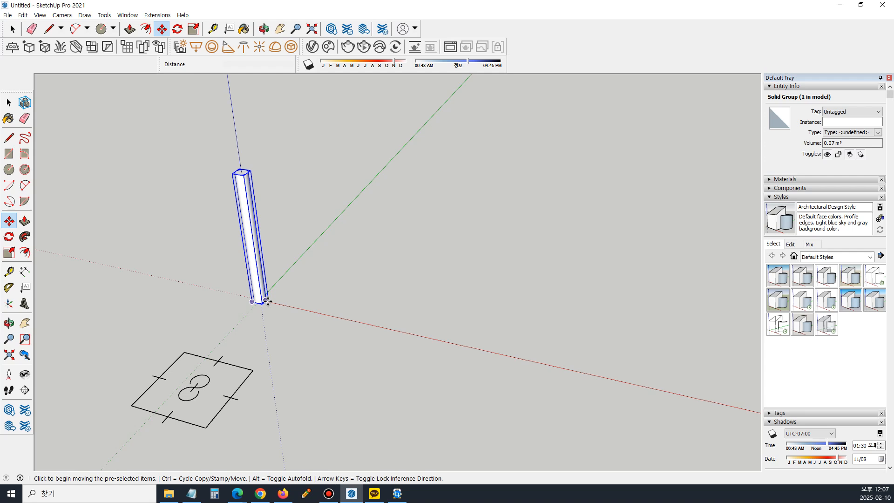
click(267, 302)
key(ctrl)
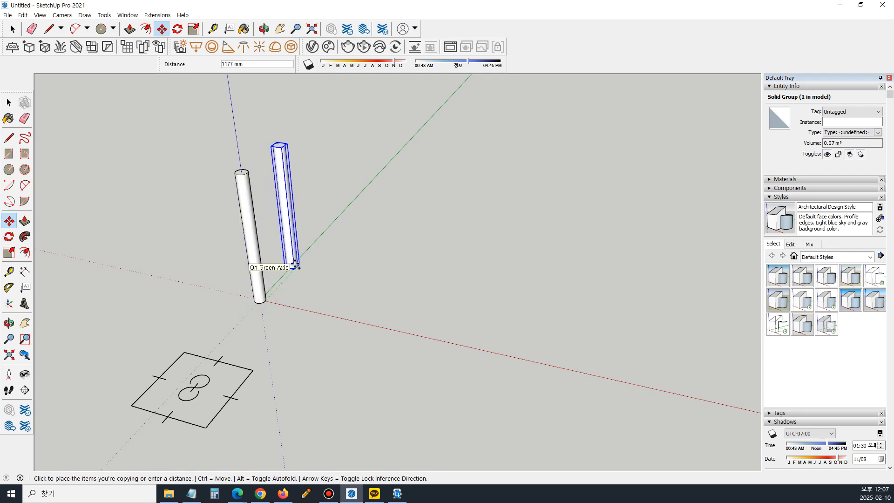
text(1000)
key(Return)
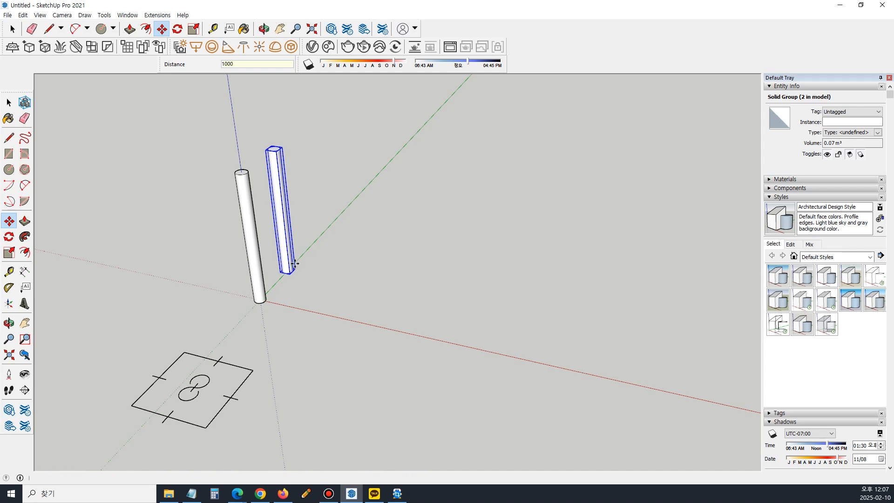
text(*10)
key(Return)
scroll(350, 279, down, 2)
middle_drag(349, 279, 376, 235)
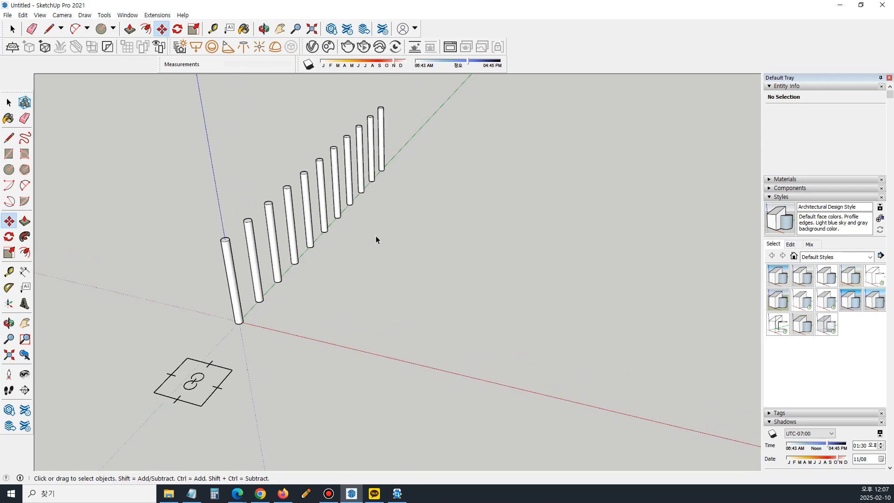
Copy the whole row of eleven columns 4000 mm along the red axis to form a second parallel row
key(space)
drag(403, 114, 178, 267)
key(m)
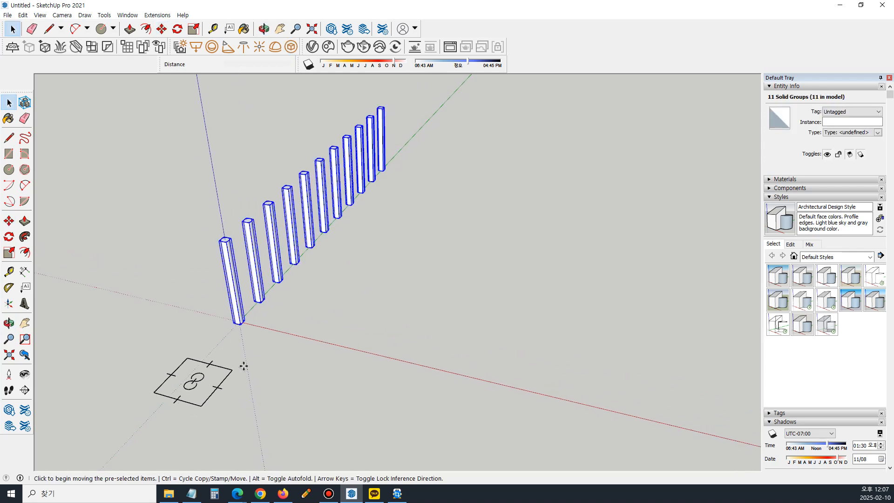
click(239, 323)
key(ctrl)
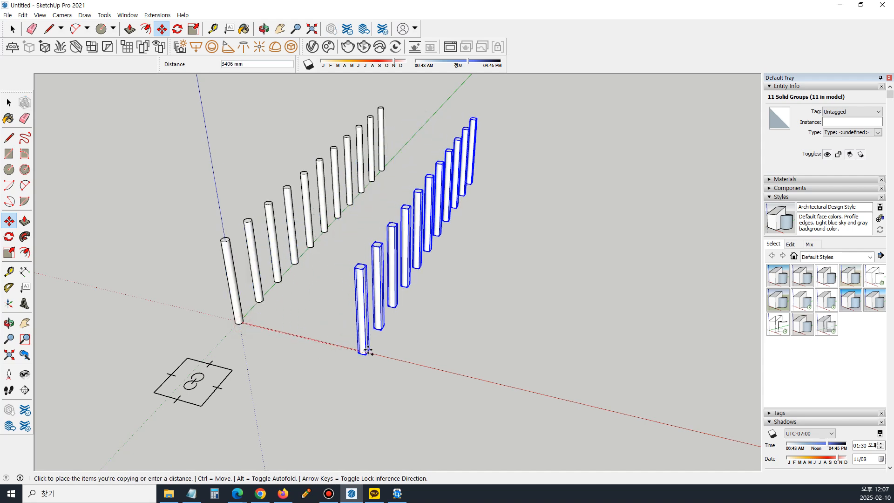
text(4000)
key(Return)
middle_drag(368, 349, 403, 385)
scroll(427, 343, up, 3)
key(space)
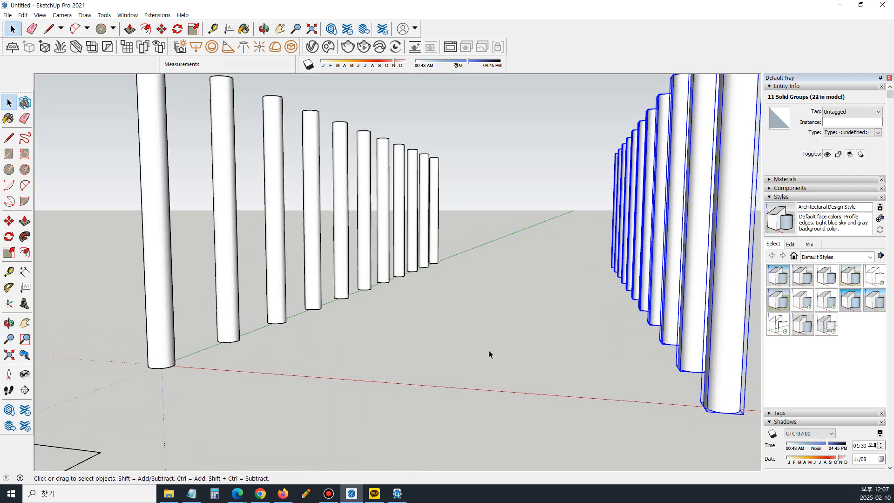
click(489, 350)
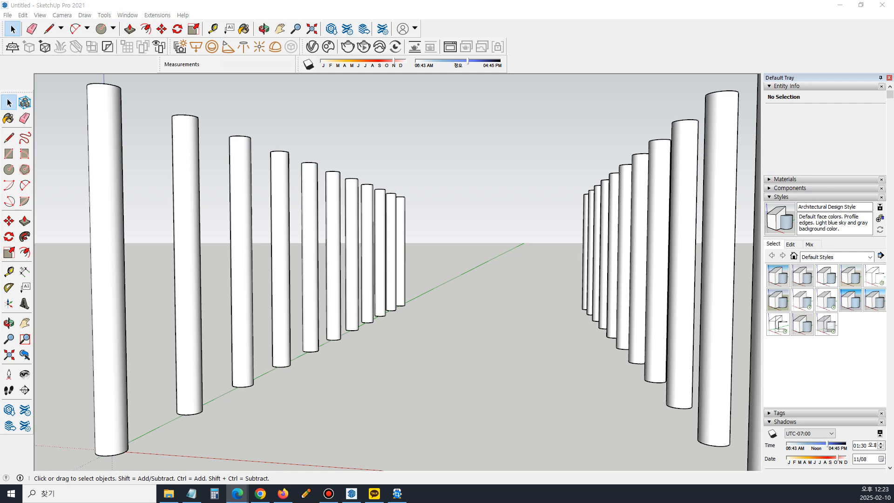
Set the V-Ray camera's film sensitivity to ISO 100, the aperture to F 8 and the shutter speed to 300
click(311, 49)
drag(202, 21, 436, 52)
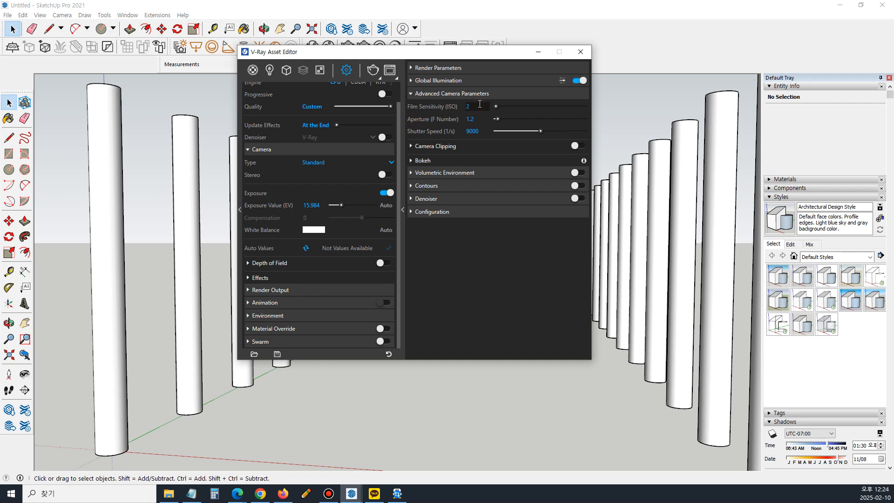
text(100)
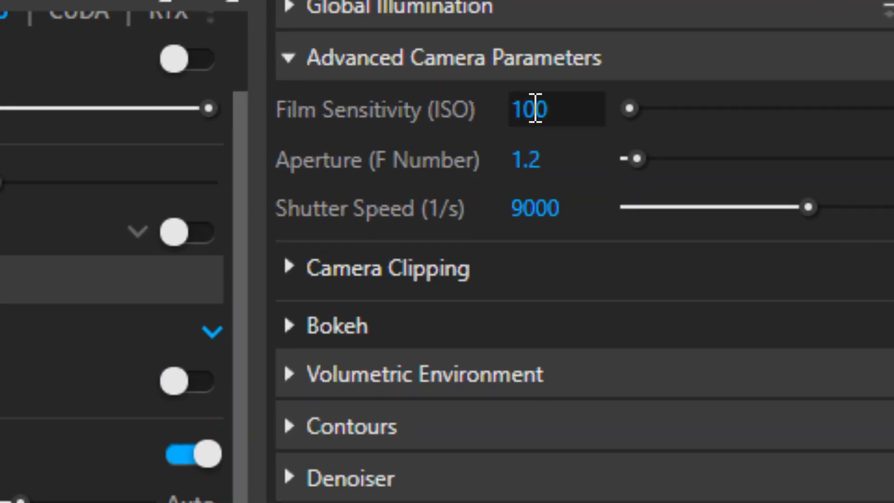
drag(553, 158, 498, 163)
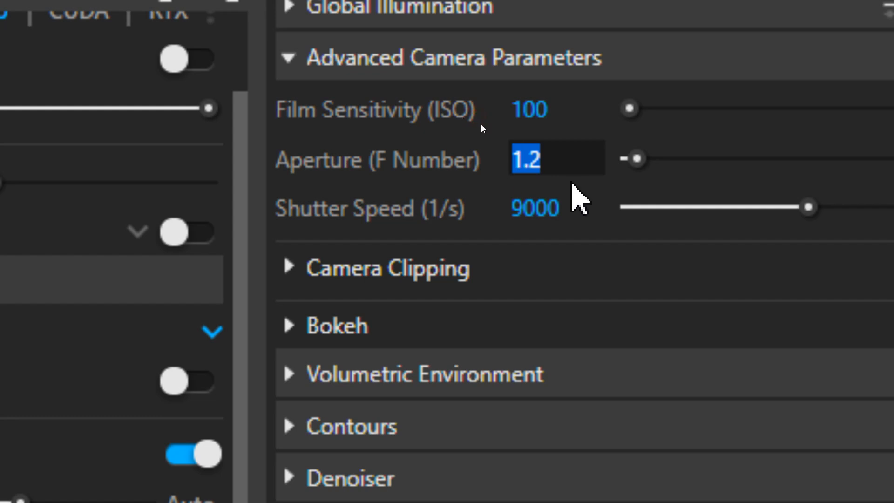
text(8)
key(Return)
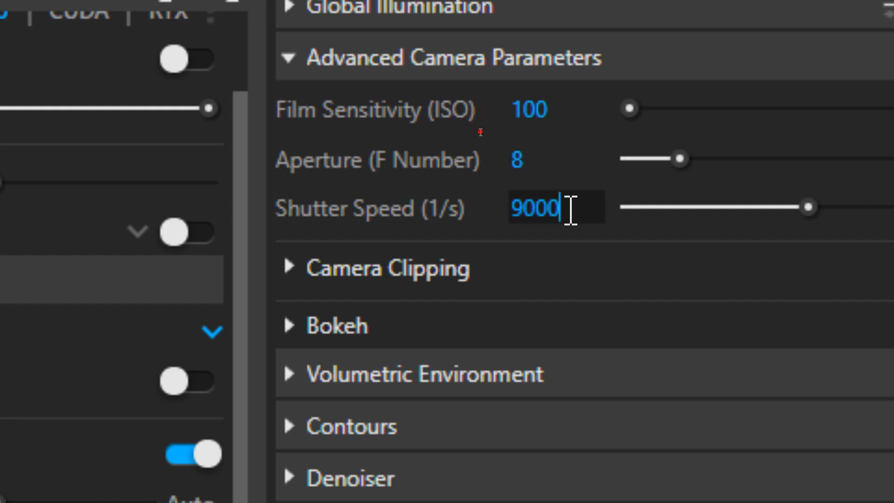
drag(571, 208, 383, 208)
text(300)
key(Return)
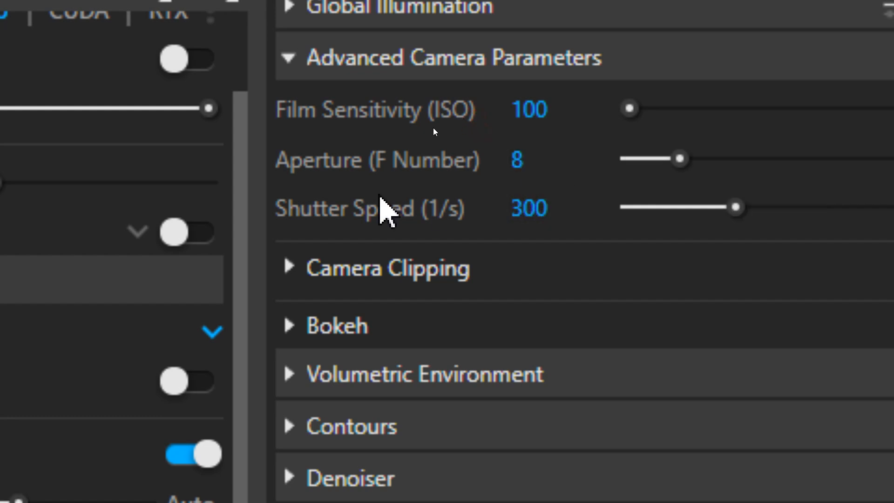
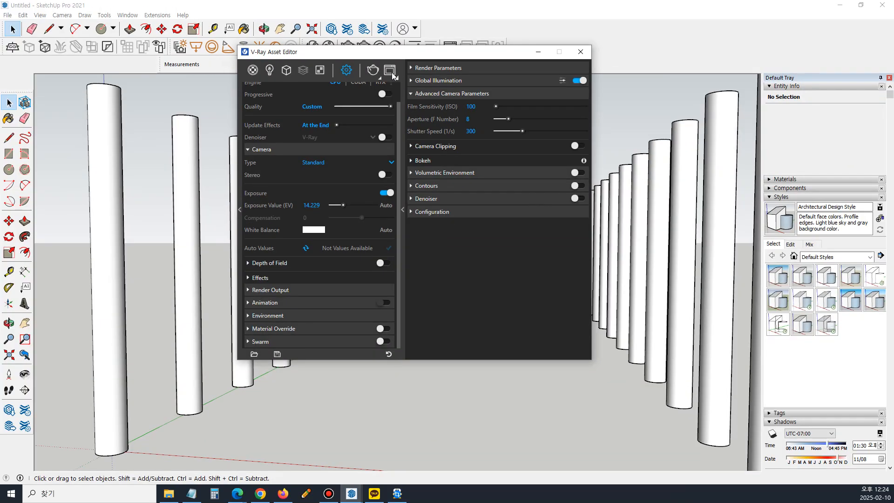
Run a test render of the two column rows, stop it, and close the frame buffer and the asset editor
click(370, 71)
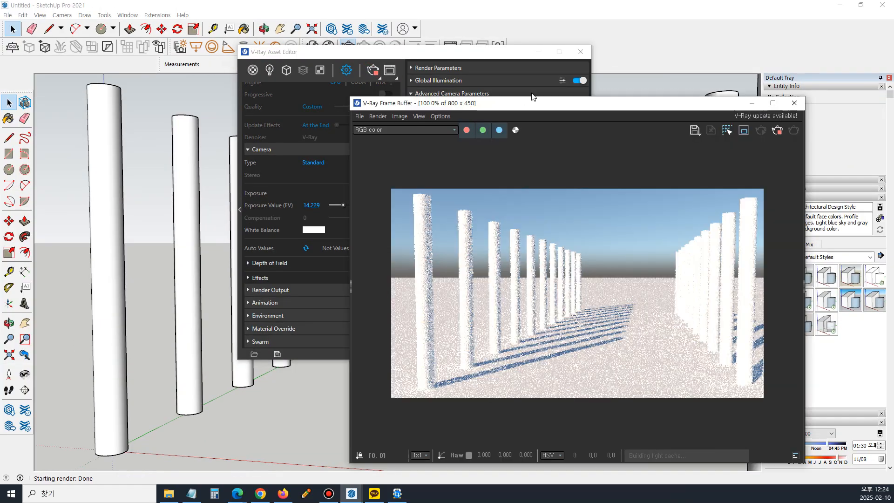
drag(583, 105, 506, 69)
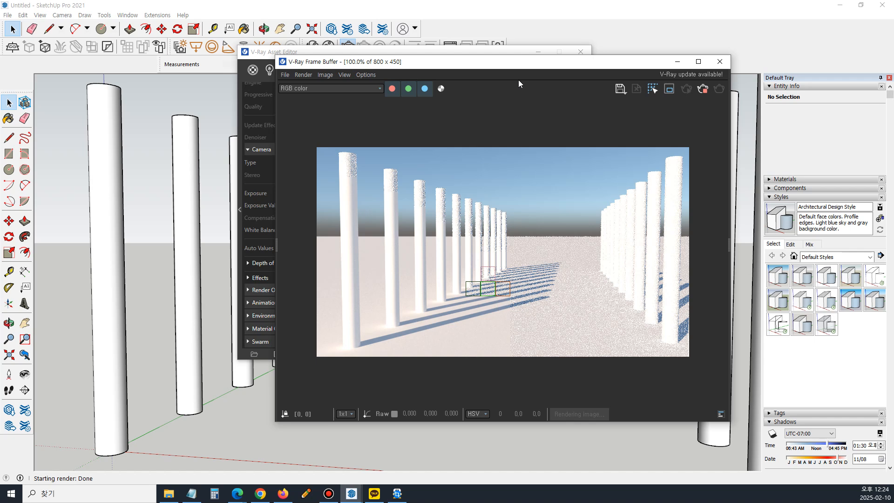
mouse_move(520, 245)
mouse_down()
mouse_move(346, 229)
mouse_move(353, 240)
mouse_up()
mouse_move(498, 218)
mouse_down()
mouse_move(515, 240)
mouse_move(502, 248)
mouse_up()
key(Escape)
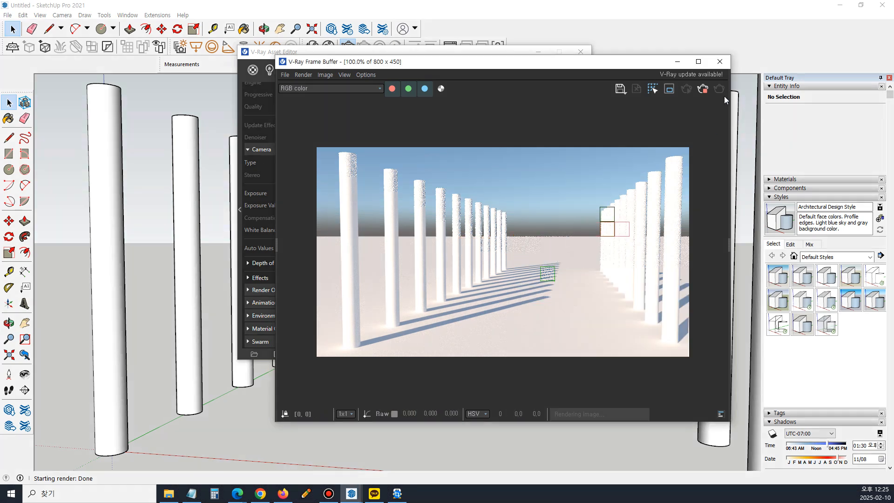
click(703, 89)
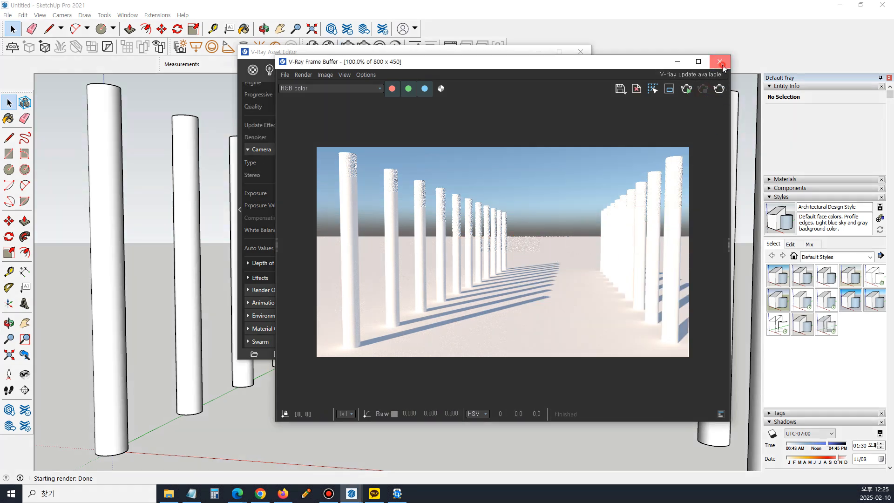
click(719, 61)
click(574, 52)
Set the camera's shutter speed to 500, keeping ISO 100 and aperture 8, and briefly test-render a closer view of the columns
middle_drag(399, 295, 371, 285)
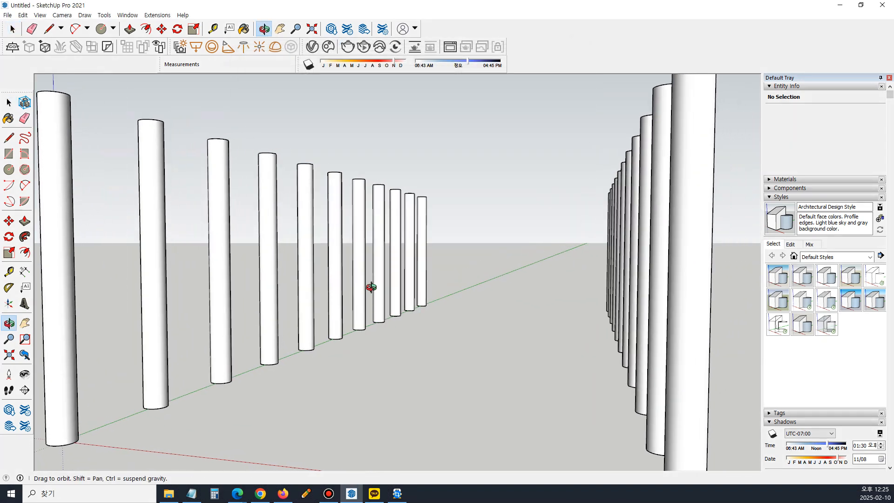
middle_drag(321, 273, 411, 280)
key(space)
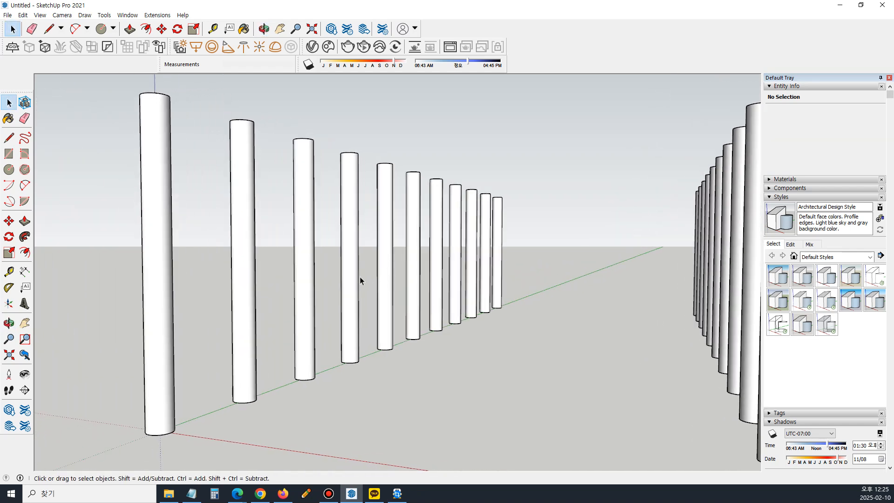
scroll(359, 277, up, 1)
scroll(384, 281, up, 2)
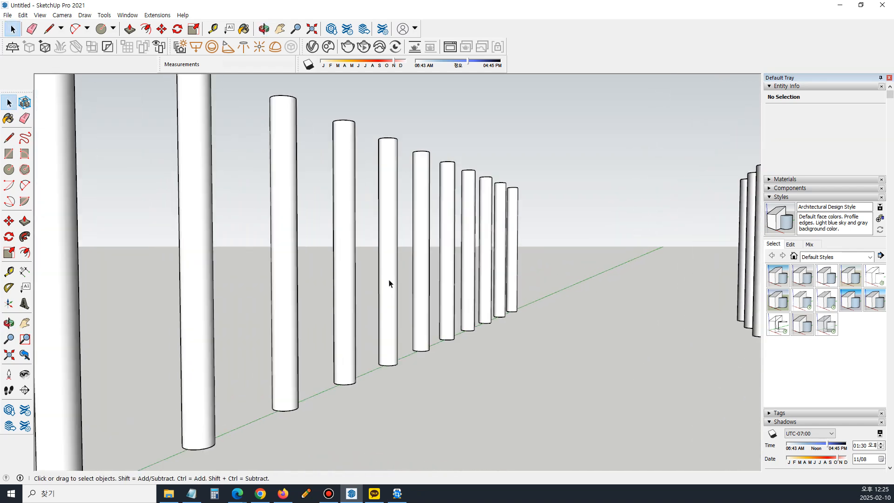
middle_drag(388, 284, 391, 282)
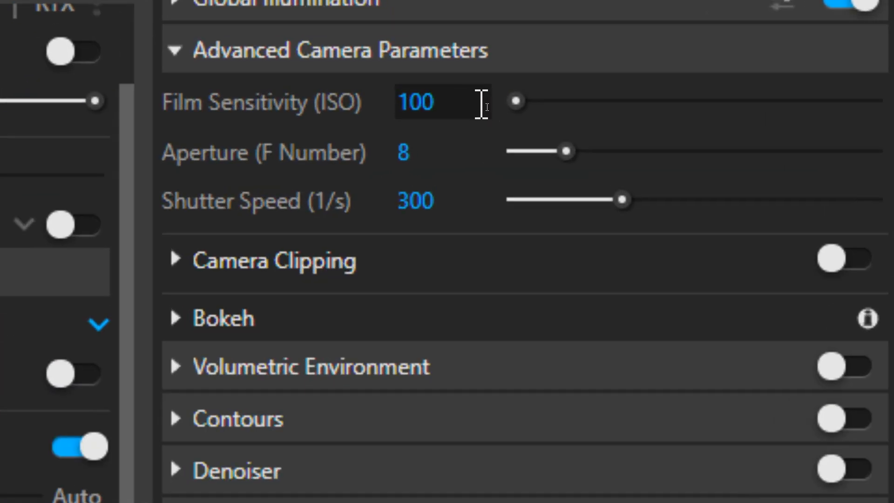
click(487, 107)
click(441, 156)
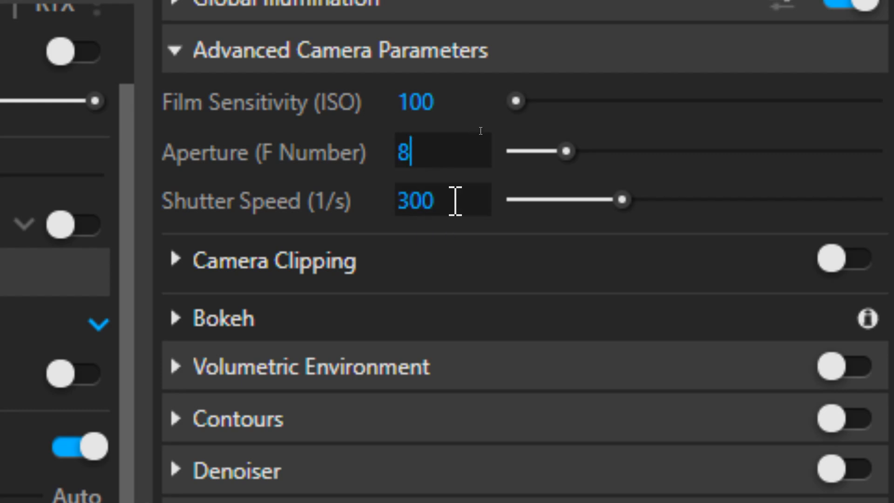
drag(455, 199, 313, 200)
text(500)
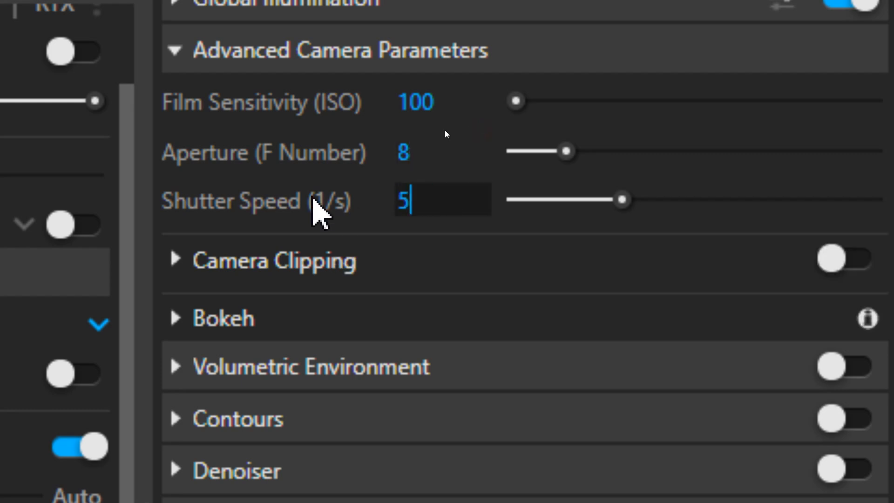
key(Return)
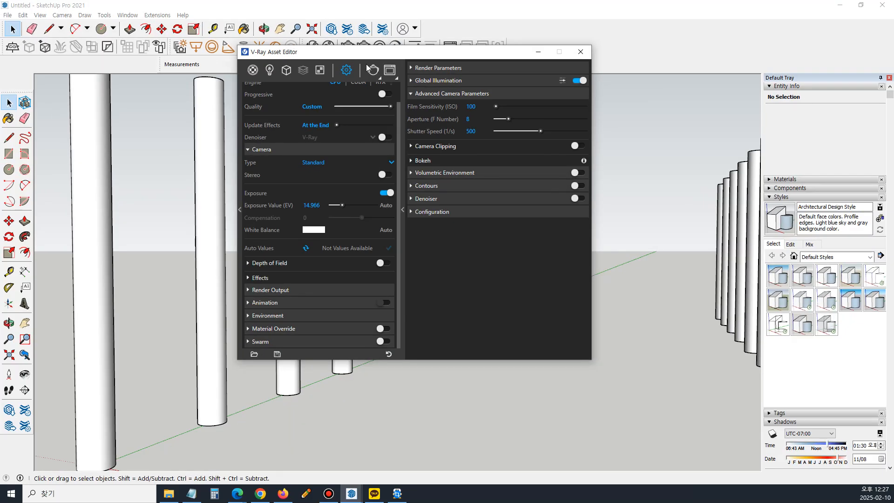
click(375, 70)
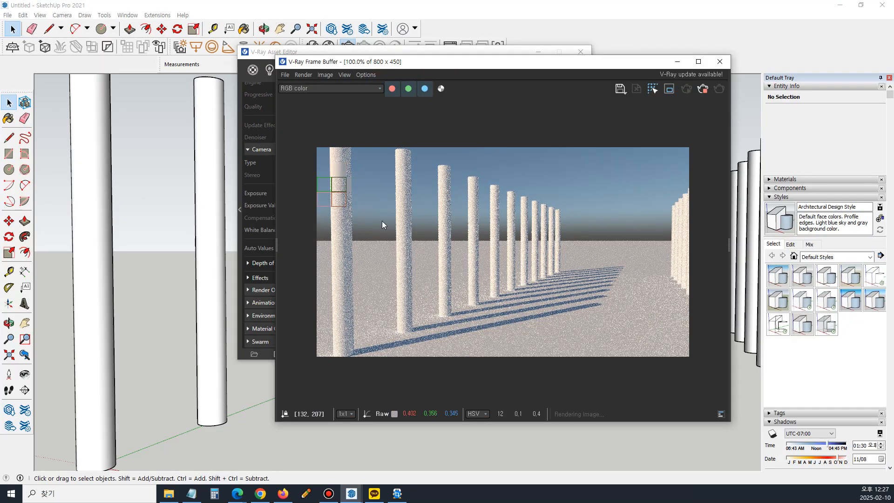
click(702, 89)
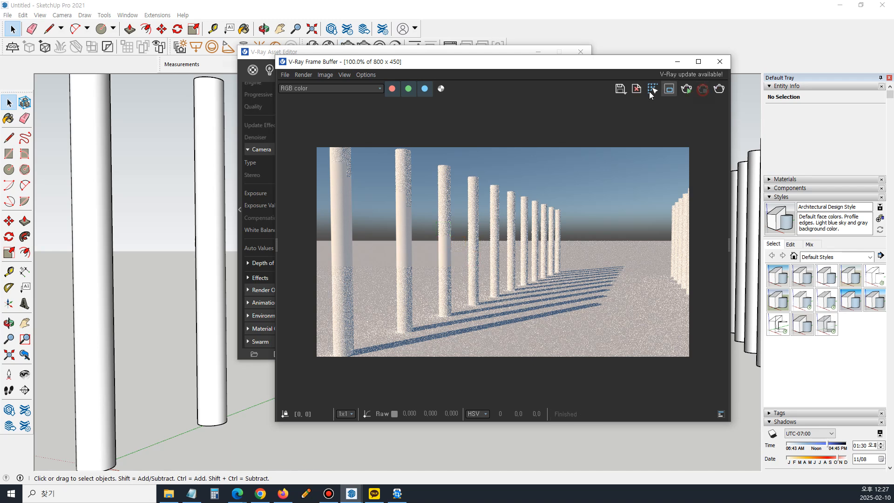
Try a shutter speed of 1000 with a short test render of the columns and stop it
click(440, 55)
click(471, 131)
text(1)
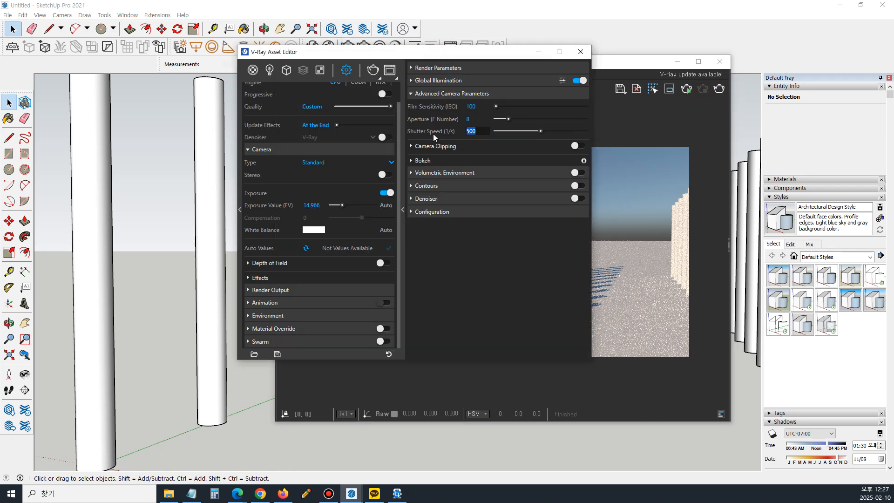
text(000)
key(Return)
click(719, 88)
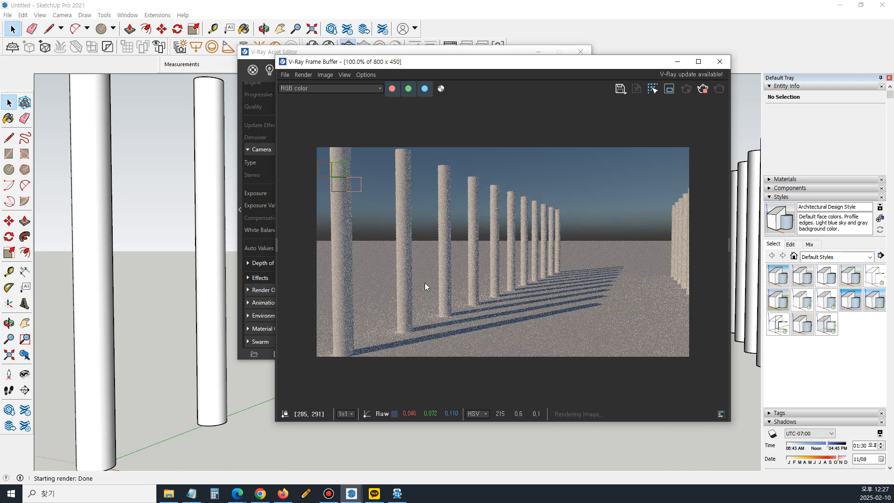
click(702, 89)
Set the shutter speed back to 500, render the columns again, and enlarge the frame buffer to inspect the image
click(506, 51)
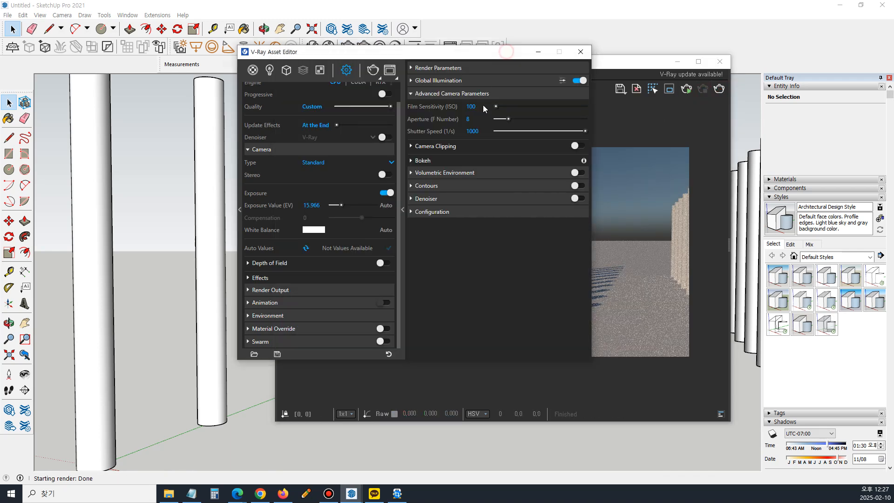
double_click(472, 131)
text(500)
key(Return)
click(719, 89)
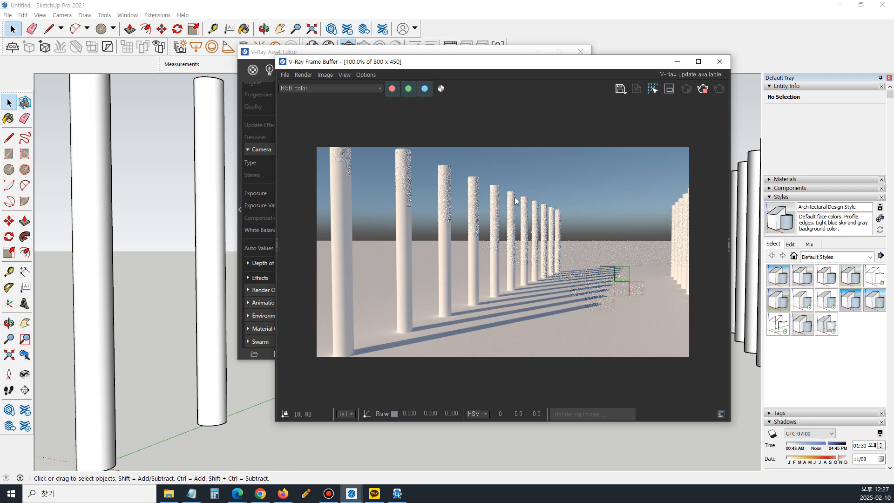
scroll(494, 224, up, 1)
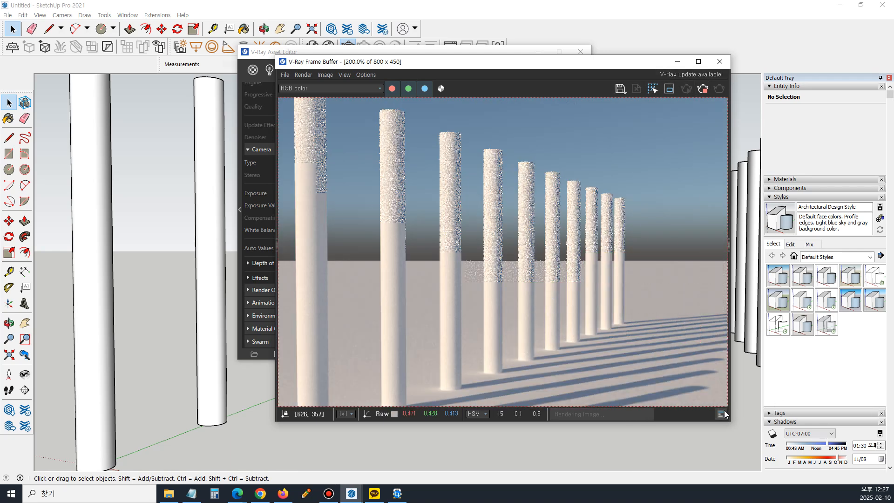
drag(732, 421, 861, 476)
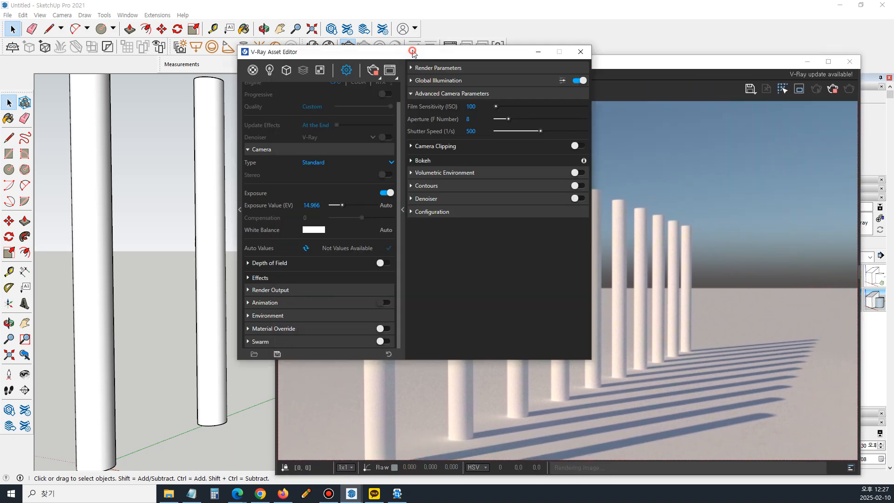
Move the asset editor clear of the render and turn on Depth of Field for the camera
drag(308, 41, 92, 7)
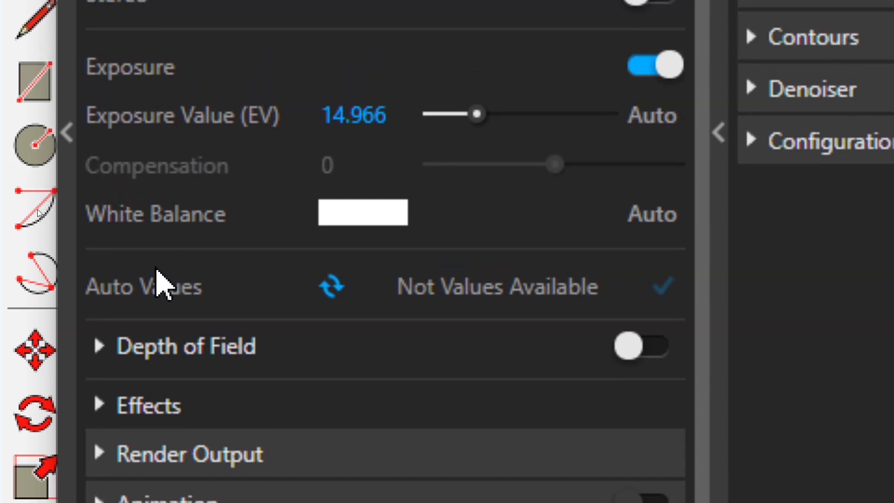
click(102, 348)
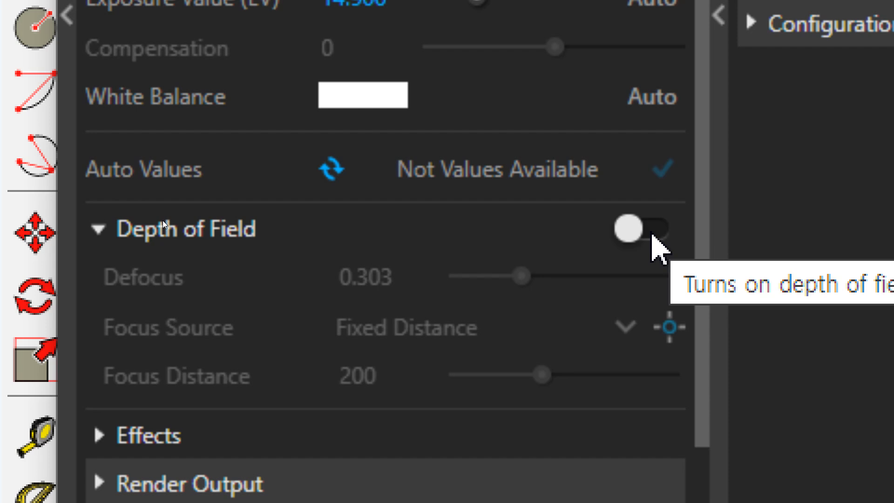
click(652, 233)
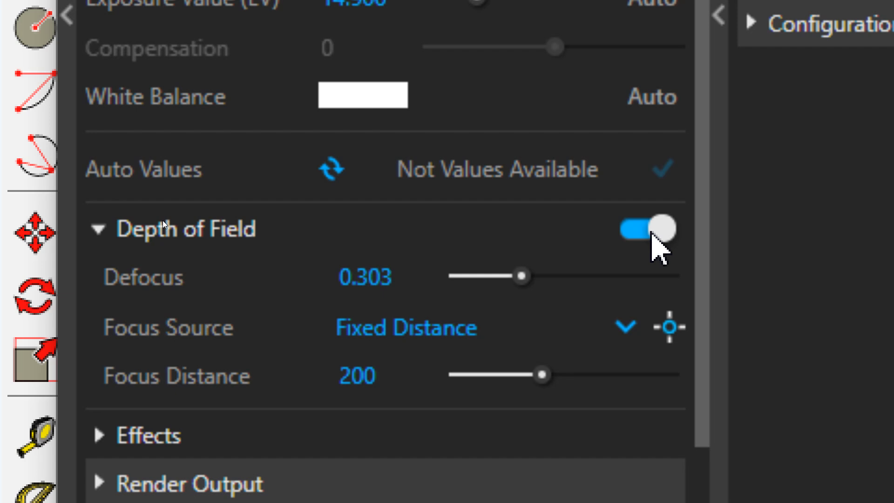
Keep the focus source on Fixed Distance and pick the focus point on the fifth column from the front
click(619, 334)
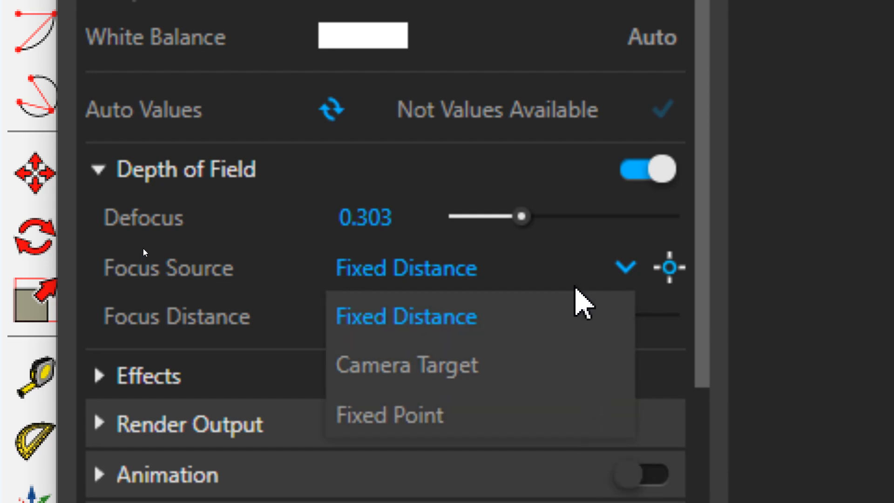
click(553, 269)
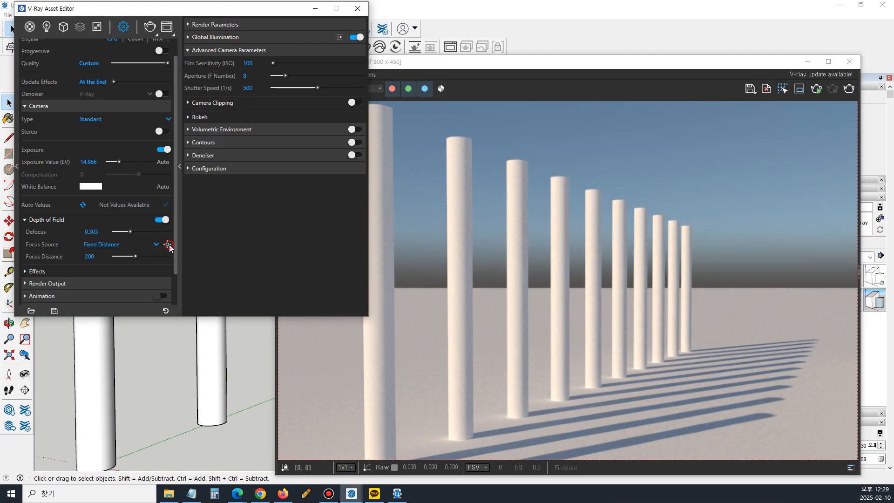
click(168, 246)
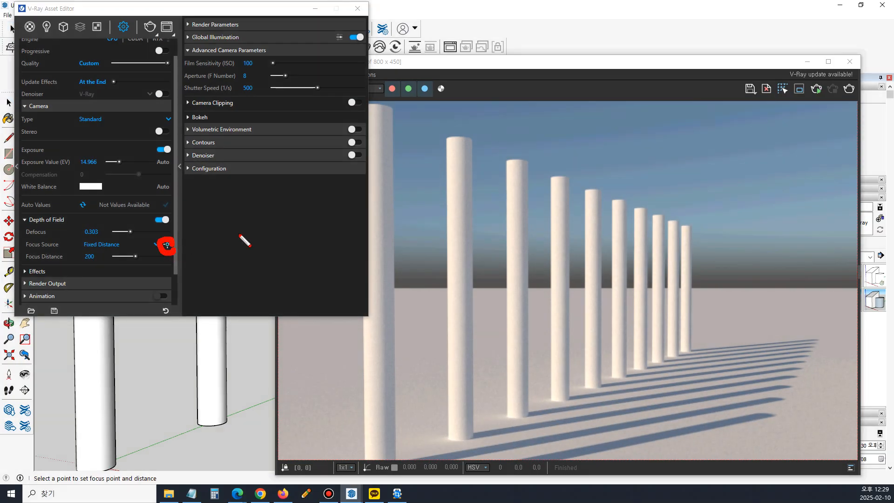
click(849, 61)
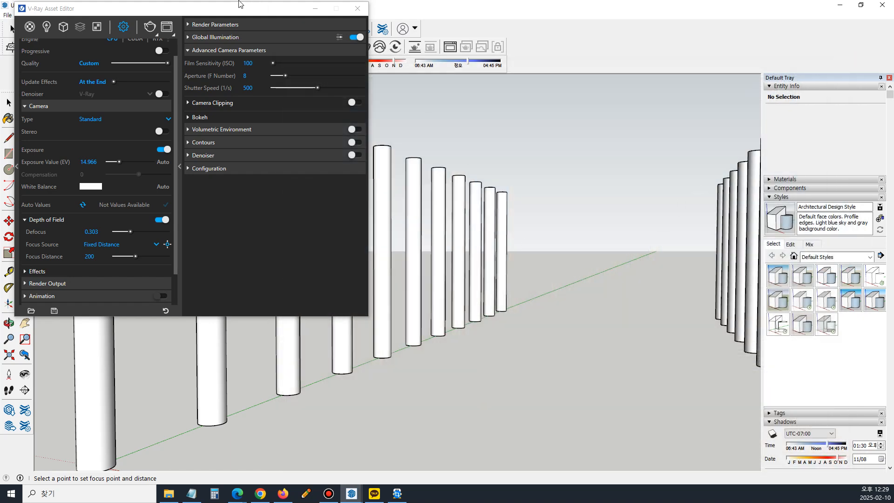
drag(240, 3, 724, 55)
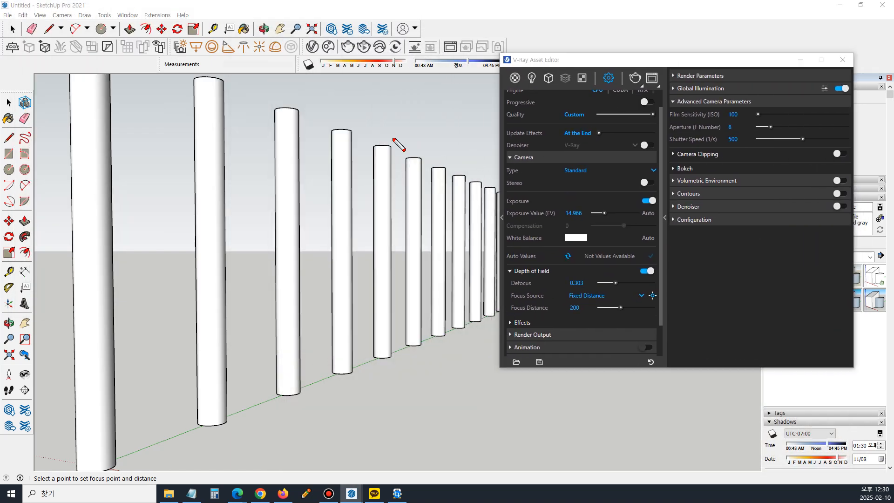
drag(379, 94, 386, 421)
key(Escape)
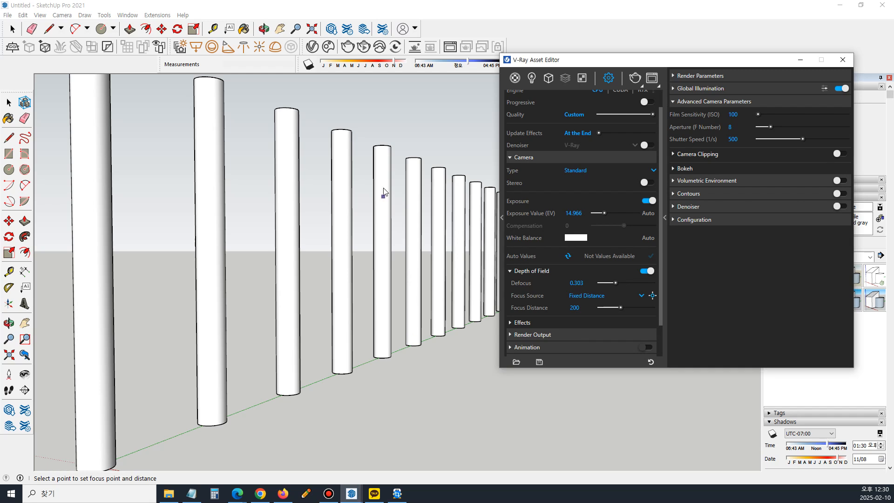
click(384, 252)
click(583, 309)
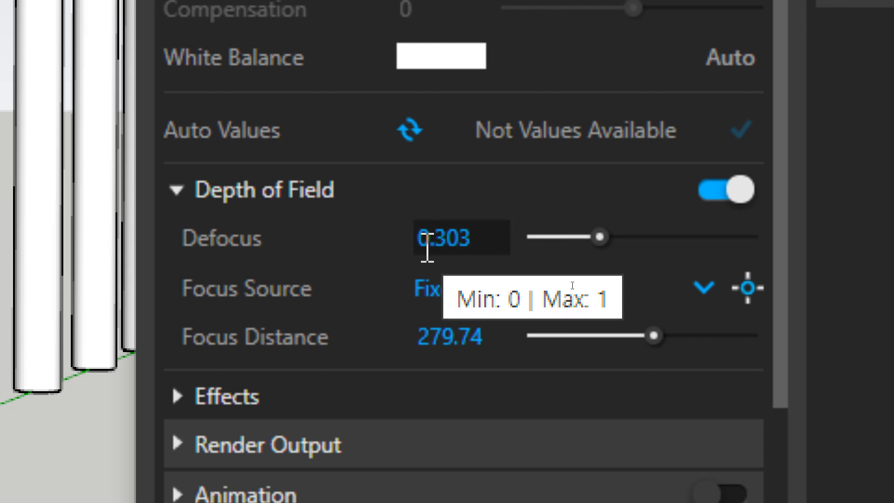
Set the depth-of-field Defocus to 0.8 and render the columns
drag(489, 240, 365, 245)
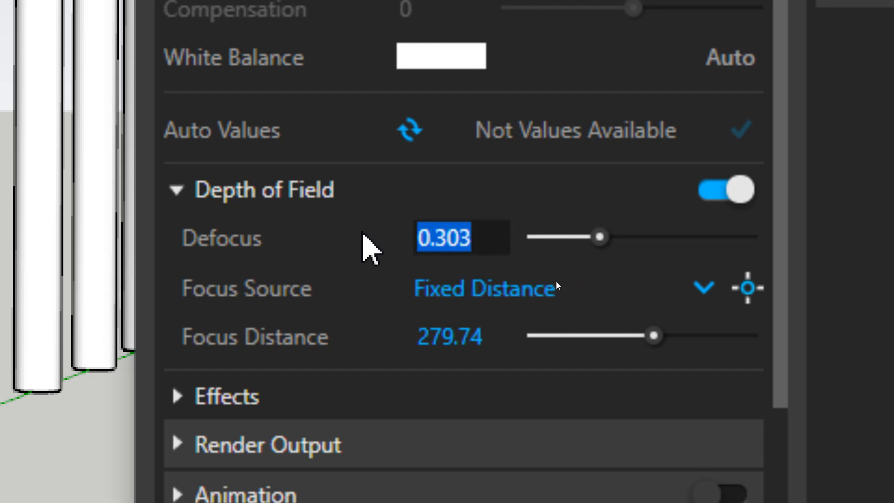
text(0.8)
key(Return)
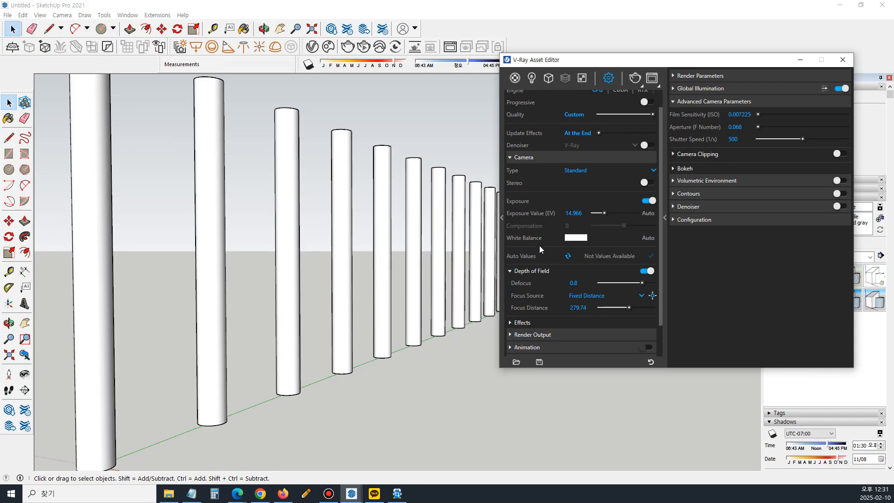
click(635, 77)
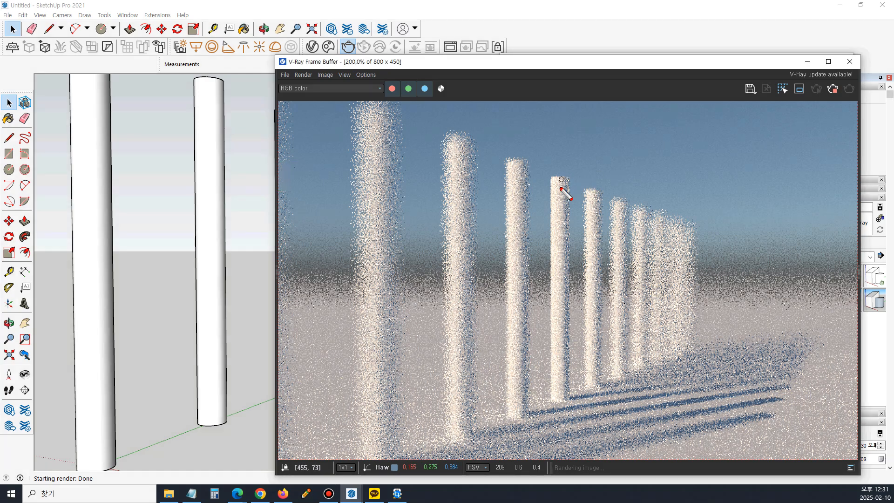
Examine how sharpness falls off in front of and behind the focused column in the render
drag(560, 275, 562, 282)
drag(560, 148, 560, 484)
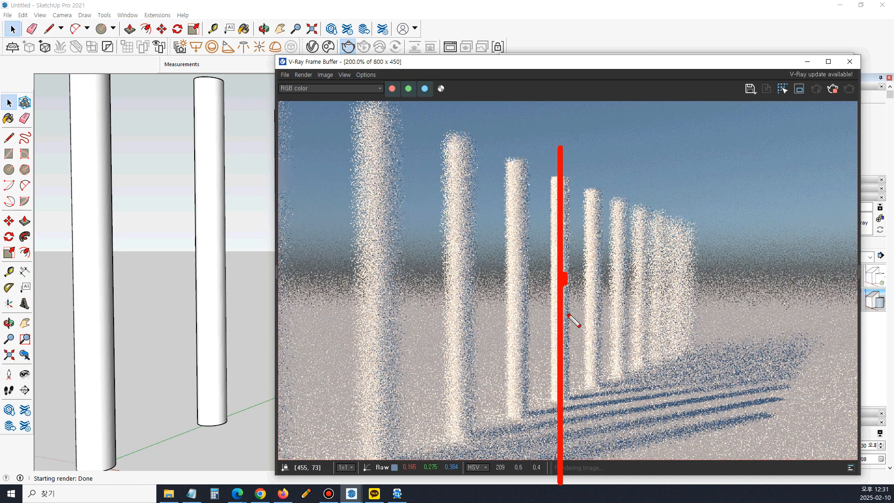
mouse_move(568, 291)
mouse_down()
mouse_move(645, 271)
mouse_move(647, 305)
mouse_up()
mouse_move(514, 297)
mouse_down()
mouse_move(378, 313)
mouse_move(389, 322)
mouse_up()
key(Delete)
mouse_move(562, 302)
mouse_down()
mouse_move(581, 293)
mouse_move(580, 306)
mouse_move(535, 309)
mouse_up()
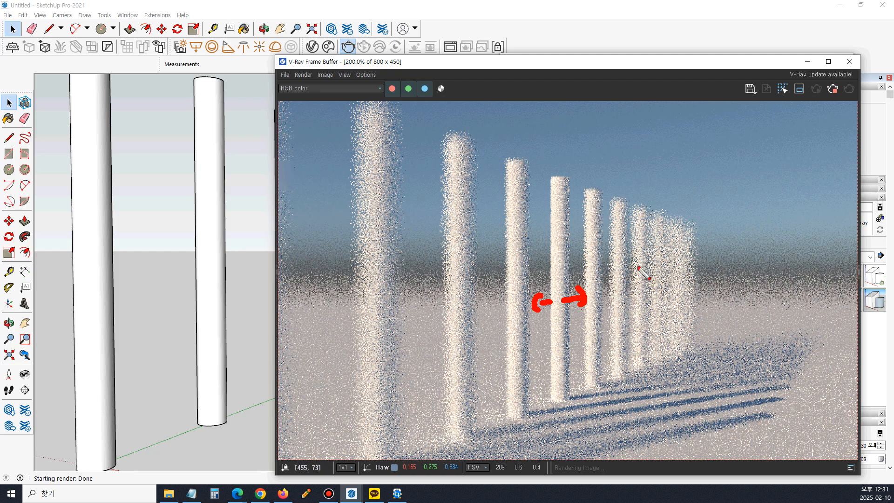
key(Escape)
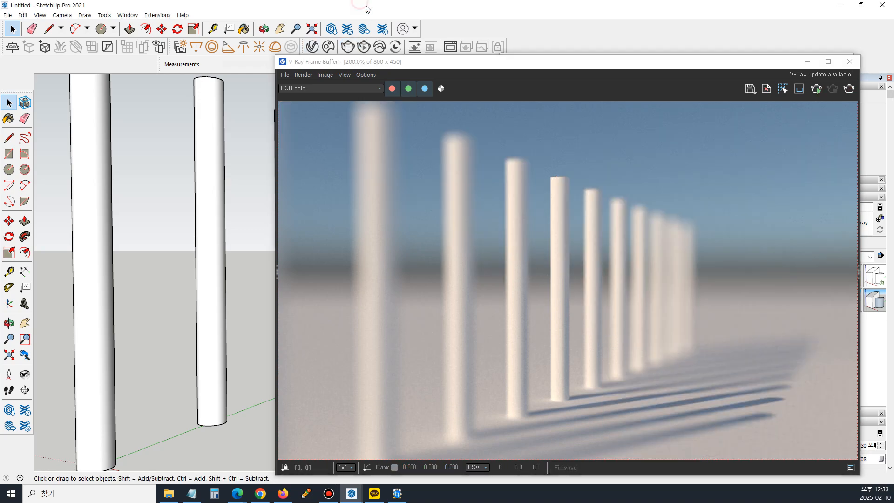
Set Defocus to 0.4 and render the columns again for comparison
click(849, 62)
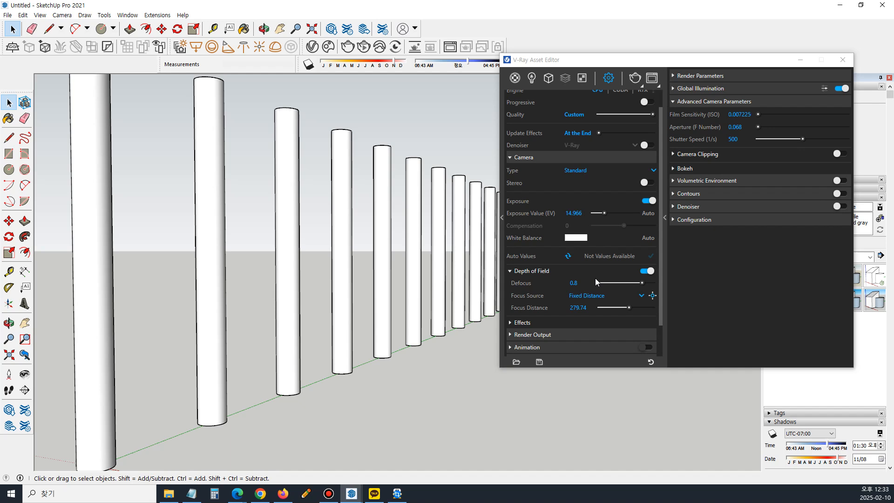
click(574, 282)
key(BackSpace)
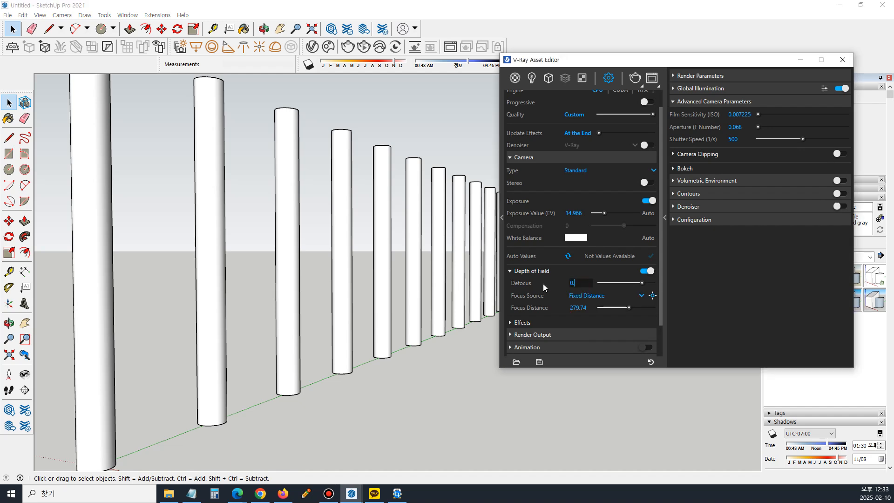
text(4)
key(Return)
click(634, 77)
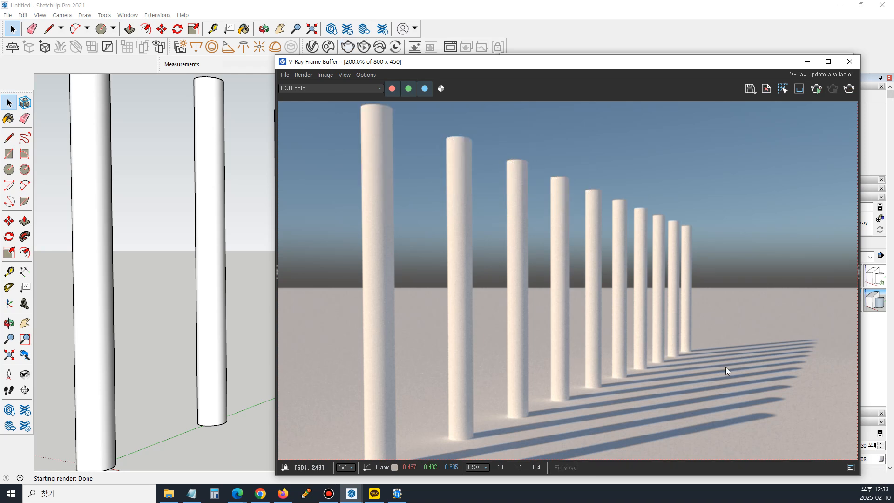
Move the asset editor clear of the render, set Defocus to 0.6, and render again
drag(549, 68, 124, 16)
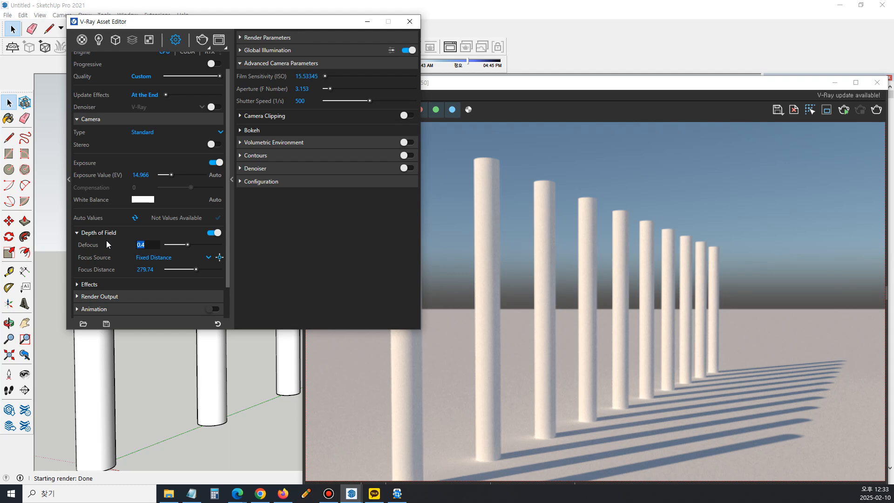
text(0.6)
key(Return)
click(201, 40)
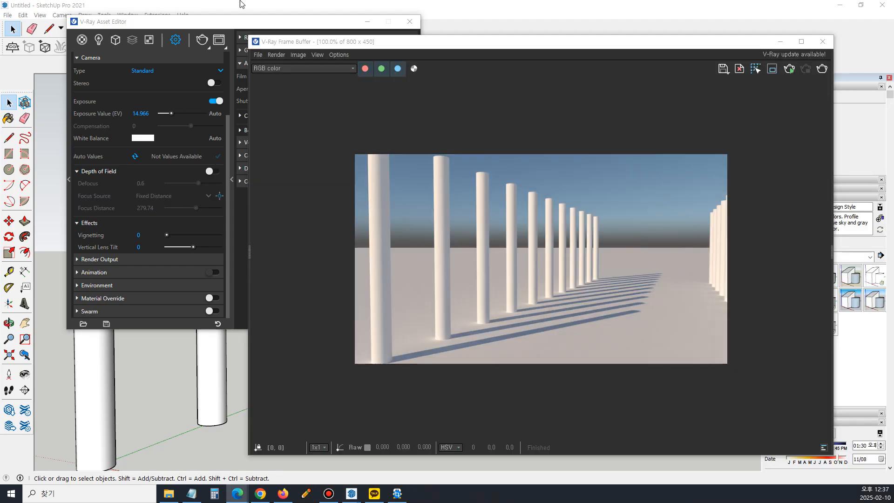
Set the camera's vignetting effect to 1.3 and run a short test render, checking the image corners
click(237, 27)
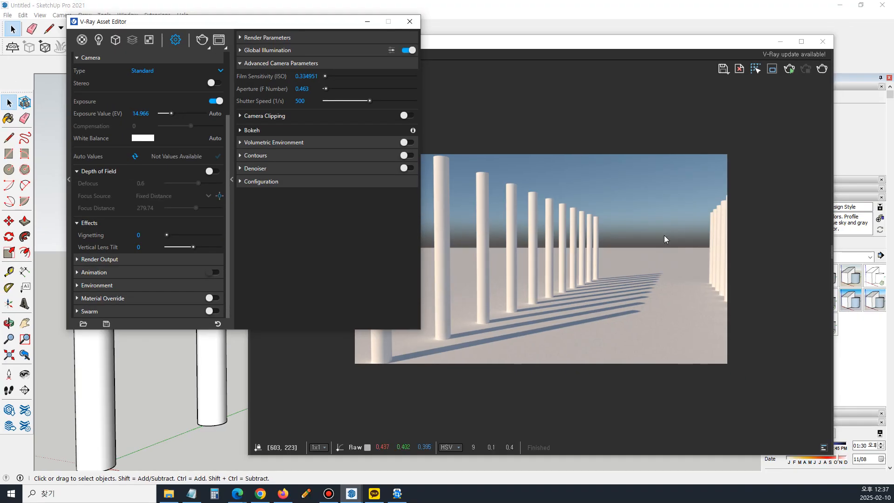
click(704, 189)
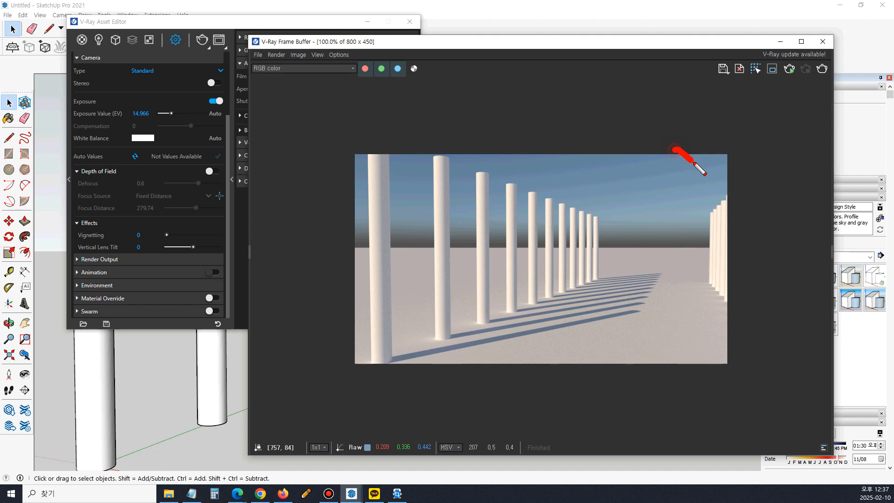
drag(749, 306, 711, 370)
drag(446, 383, 336, 333)
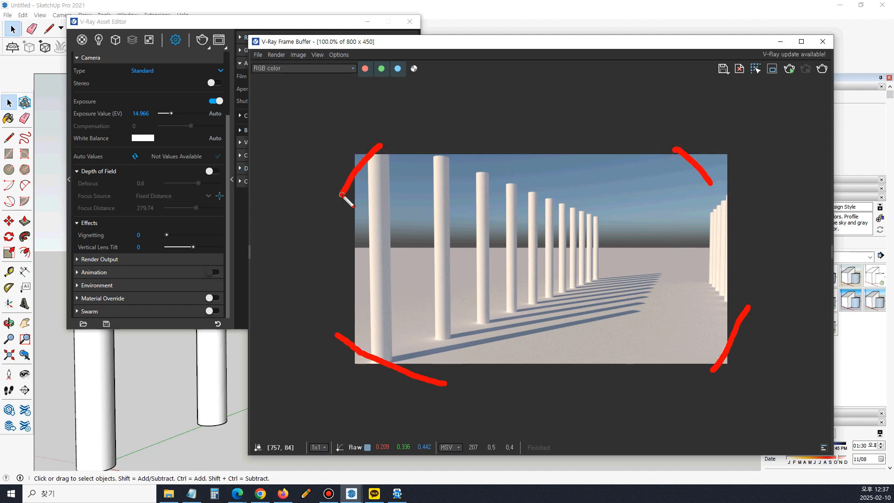
key(Escape)
drag(165, 235, 178, 236)
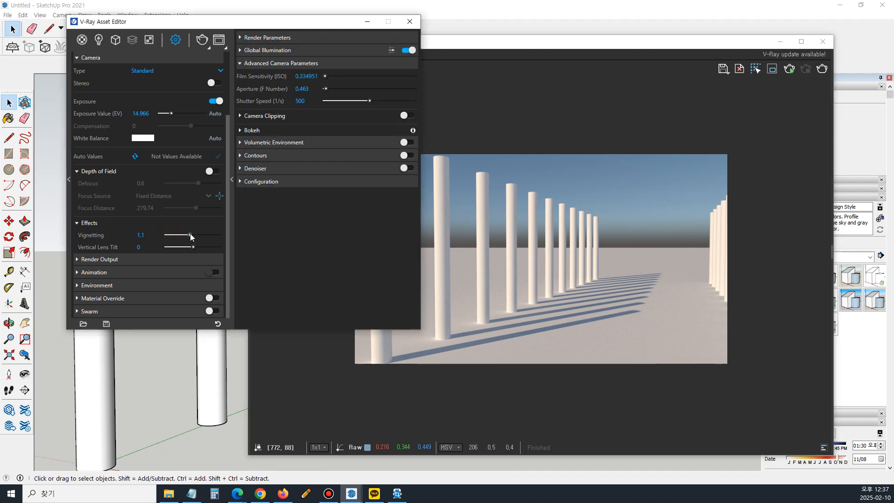
click(608, 195)
click(821, 70)
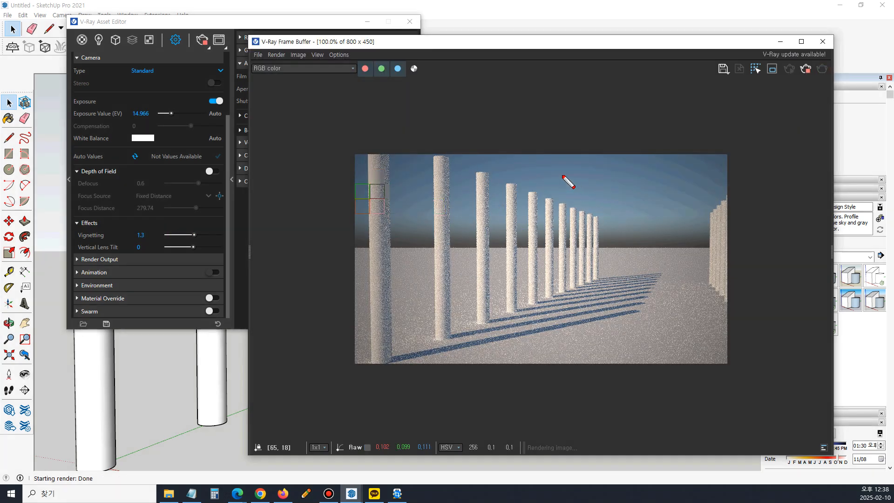
mouse_move(553, 168)
mouse_down()
mouse_move(414, 249)
mouse_move(576, 342)
mouse_move(675, 208)
mouse_move(548, 170)
mouse_up()
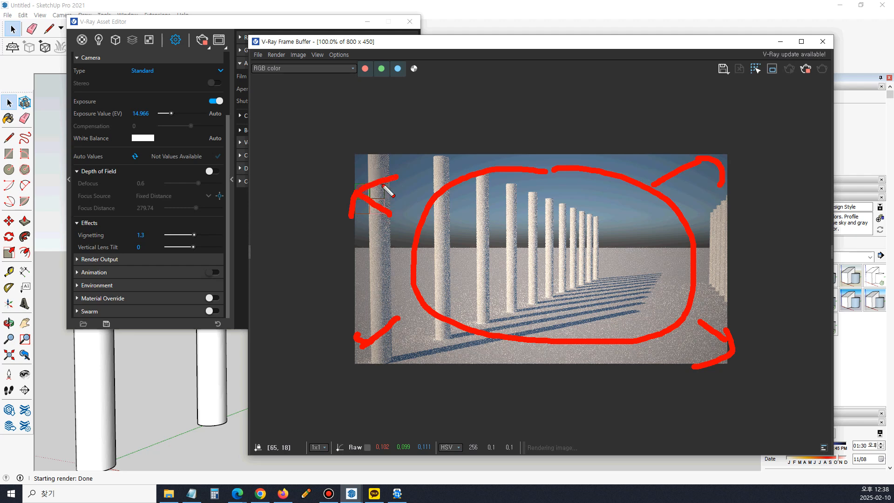
key(Escape)
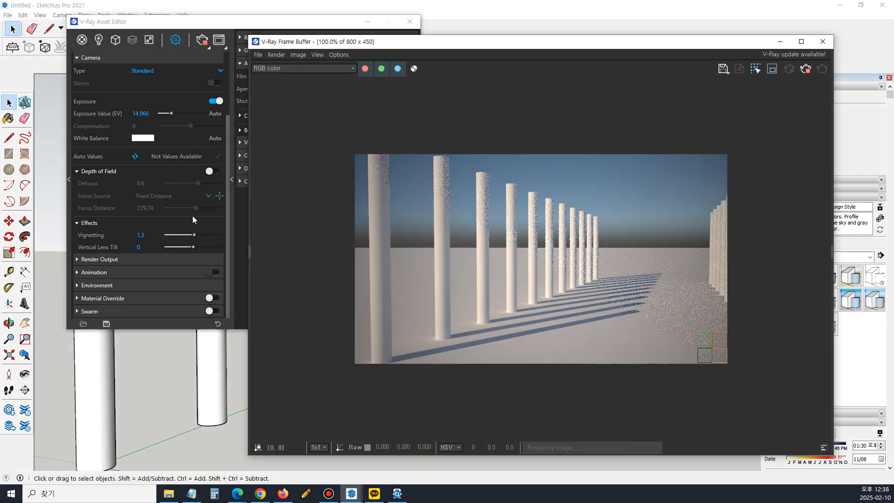
click(806, 70)
Test-render the columns with vignetting at 2.5, lower it to 2, and stop the render
drag(209, 240, 230, 238)
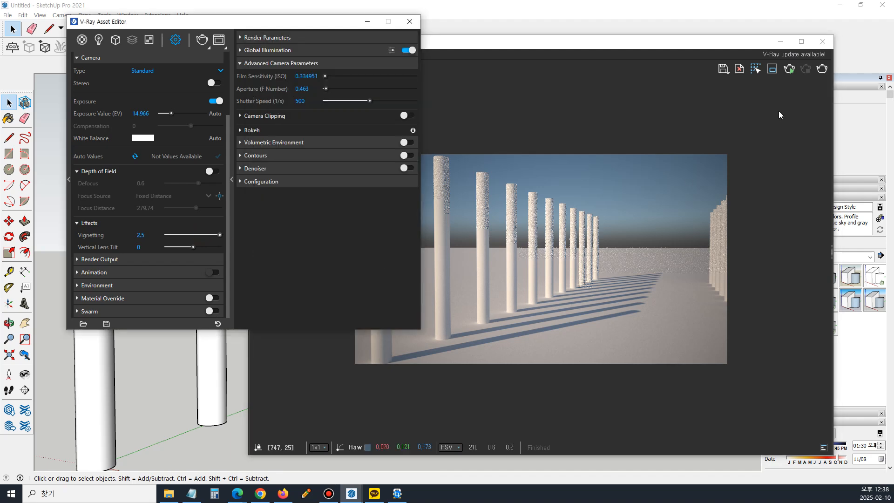
click(822, 69)
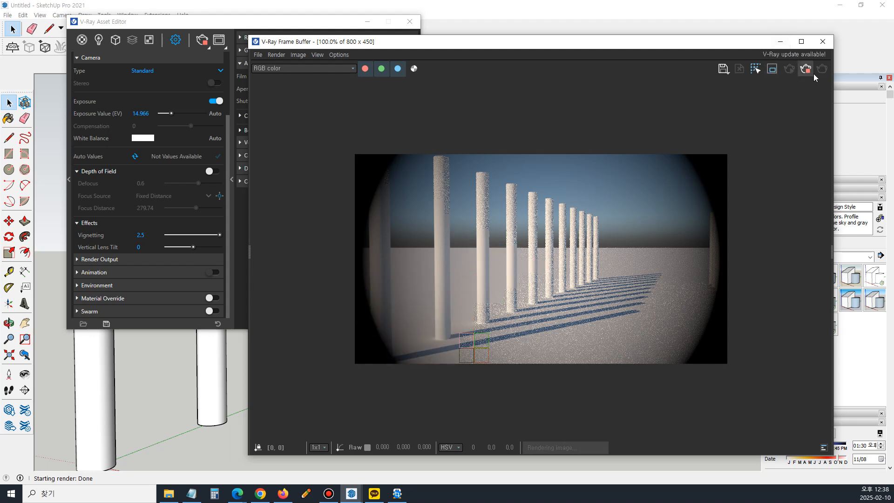
click(209, 234)
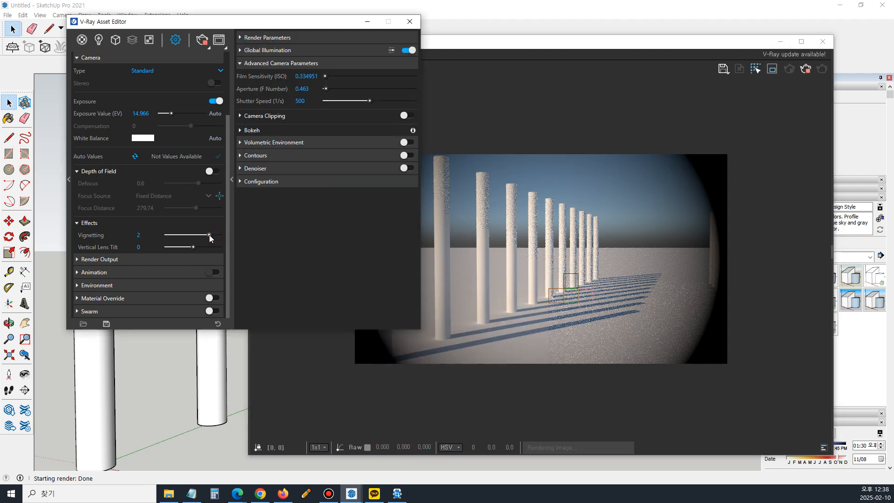
click(805, 69)
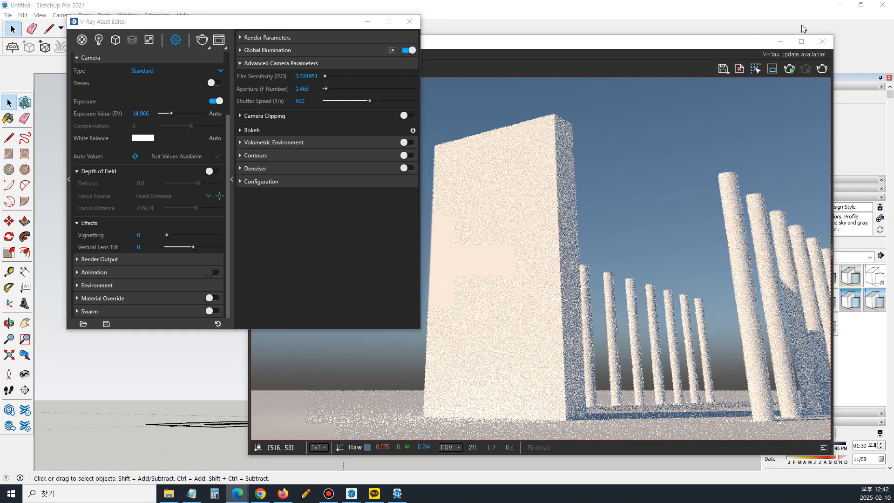
Close the V-Ray windows, reframe the low view of the tall slab beside the columns, and render it to check its vertical edges
click(822, 41)
click(409, 21)
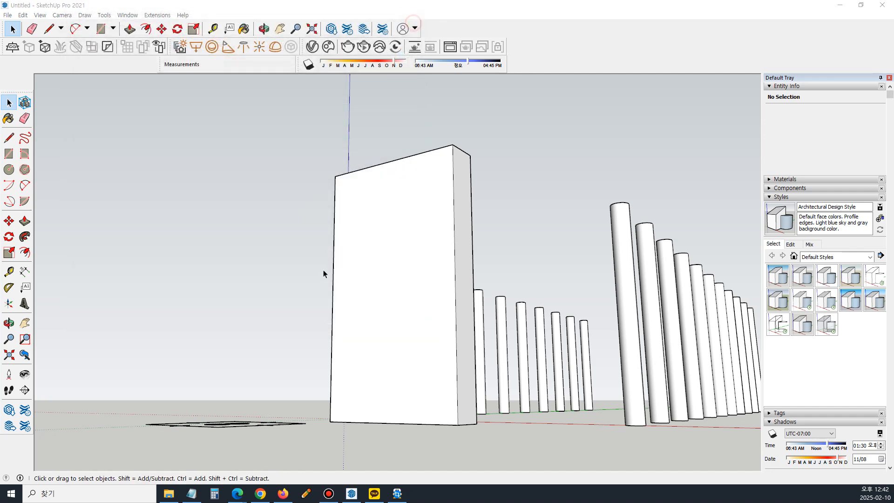
middle_drag(323, 271, 314, 189)
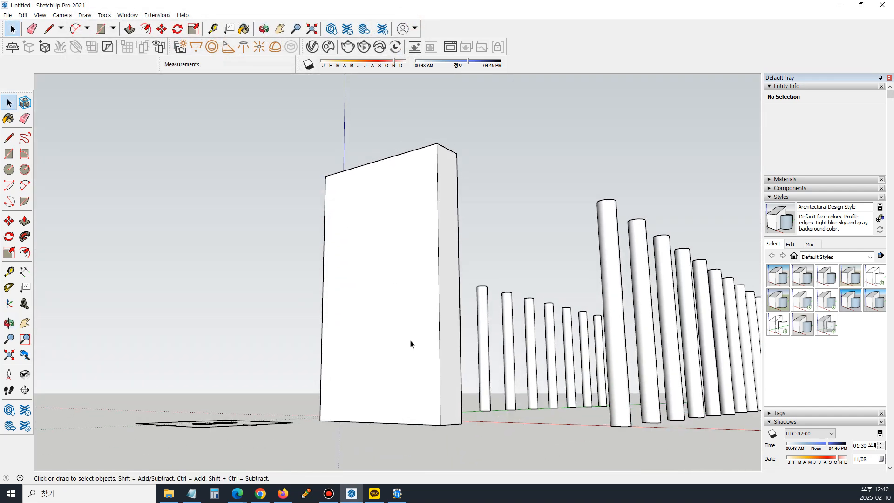
scroll(411, 344, up, 1)
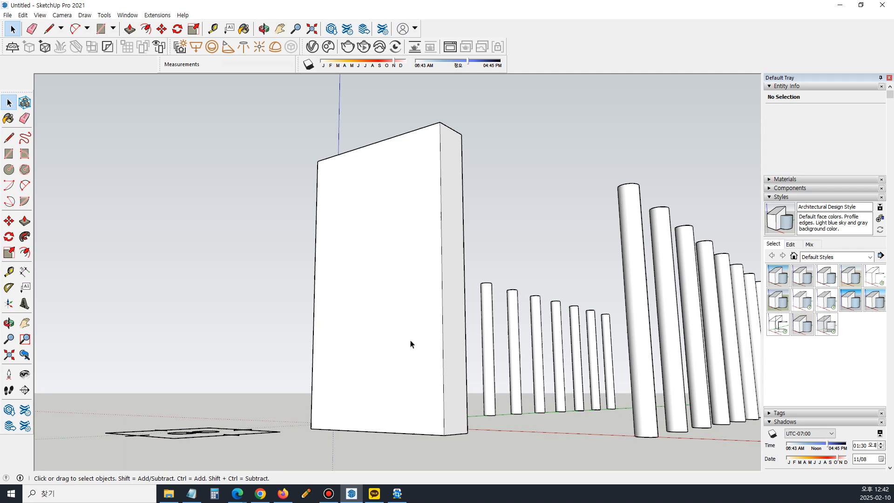
click(344, 47)
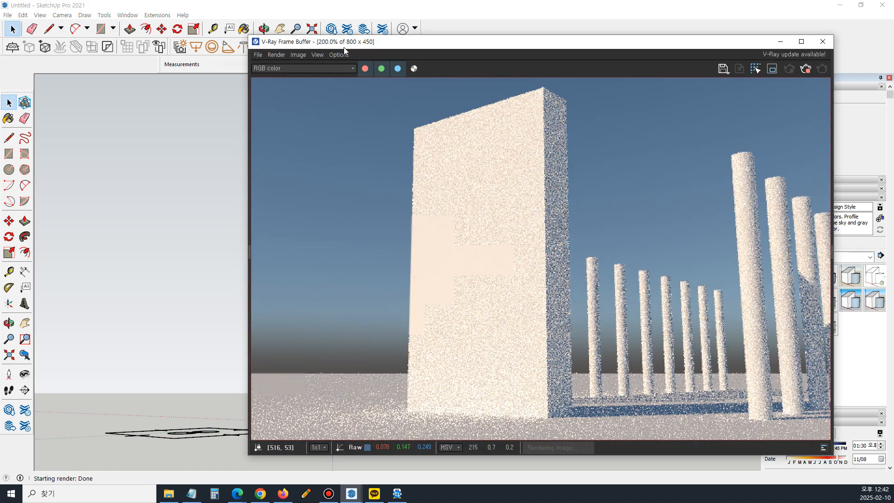
key(ctrl+2)
drag(403, 399, 413, 98)
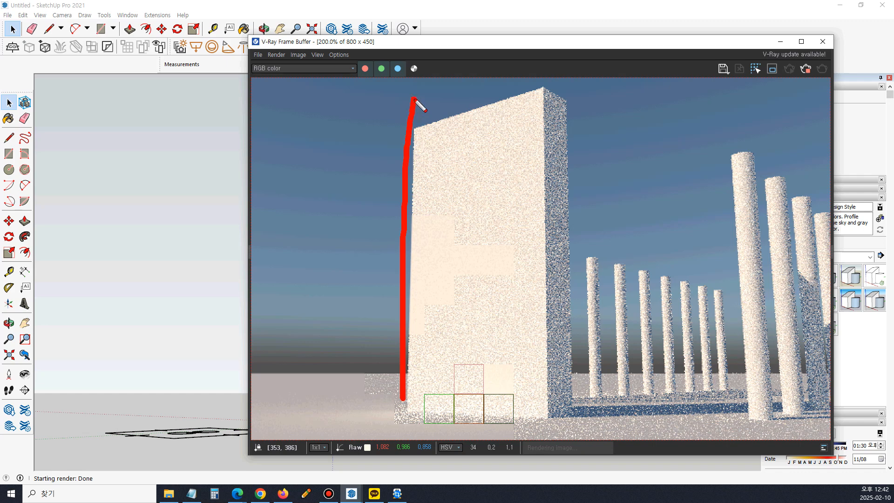
drag(426, 411, 443, 111)
drag(565, 426, 469, 160)
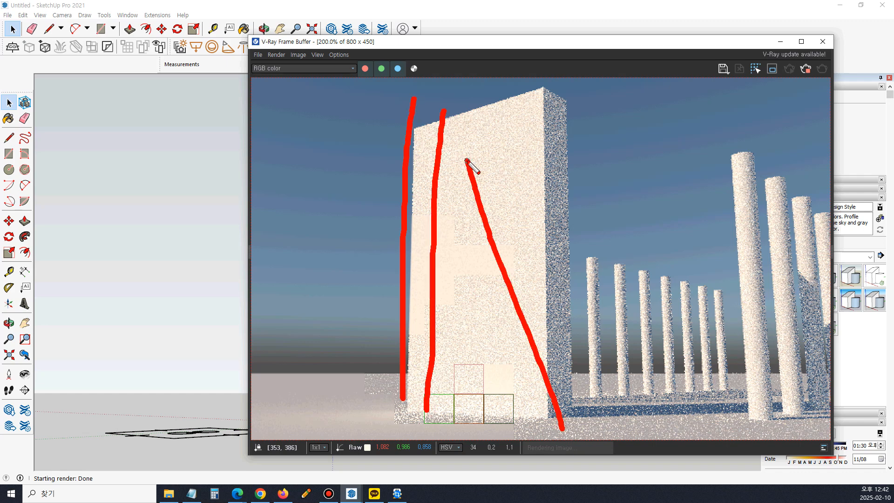
Set the camera's vertical lens tilt to 0.06 and render the tall slab view again
key(Escape)
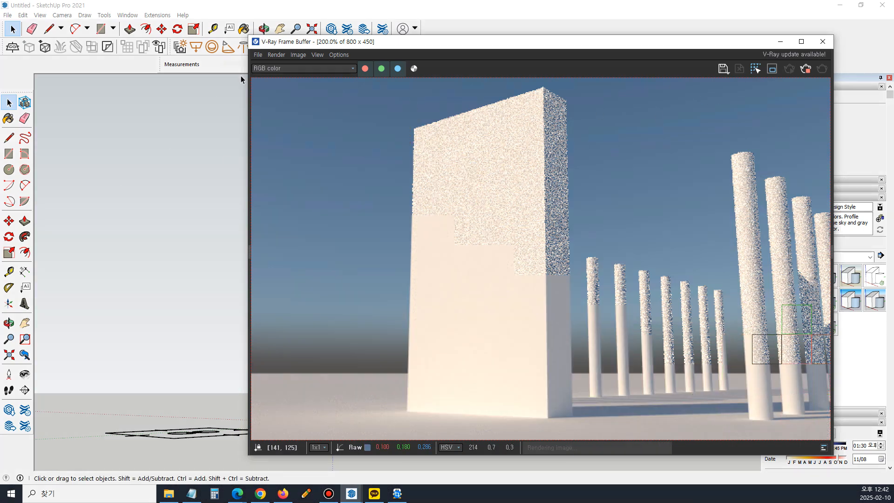
drag(455, 36, 455, 62)
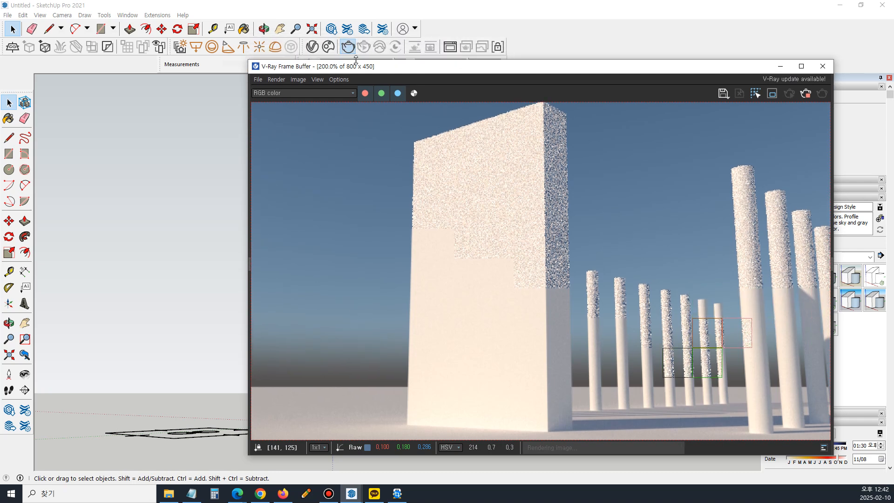
click(311, 48)
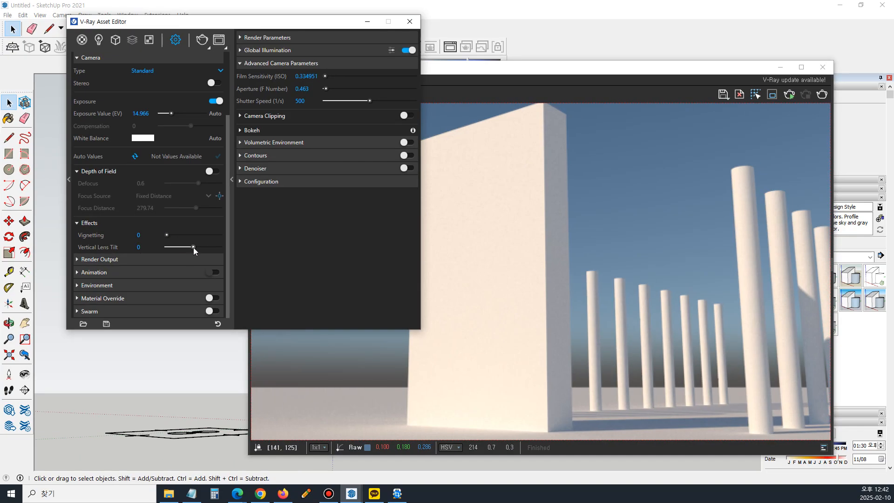
drag(193, 247, 194, 247)
click(755, 146)
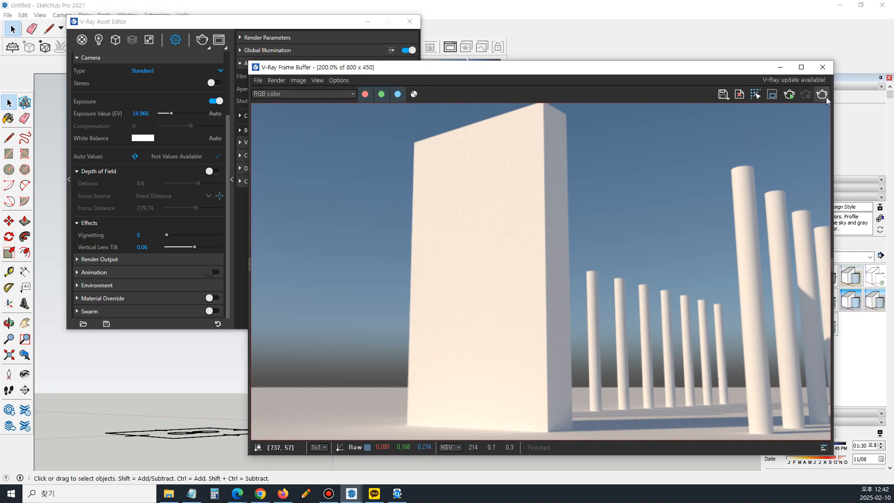
click(822, 94)
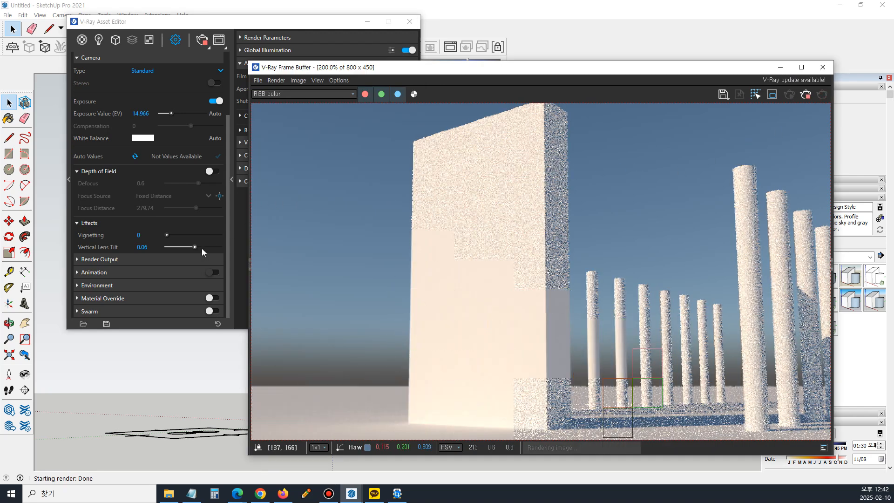
Test-render the slab view with vertical lens tilt at 0.92 and at -1 to compare the extremes
drag(202, 248, 218, 247)
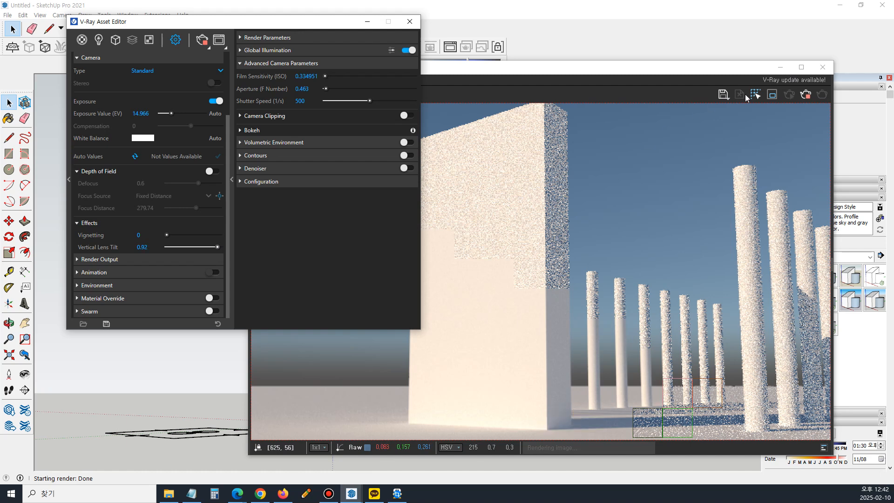
click(804, 94)
click(822, 95)
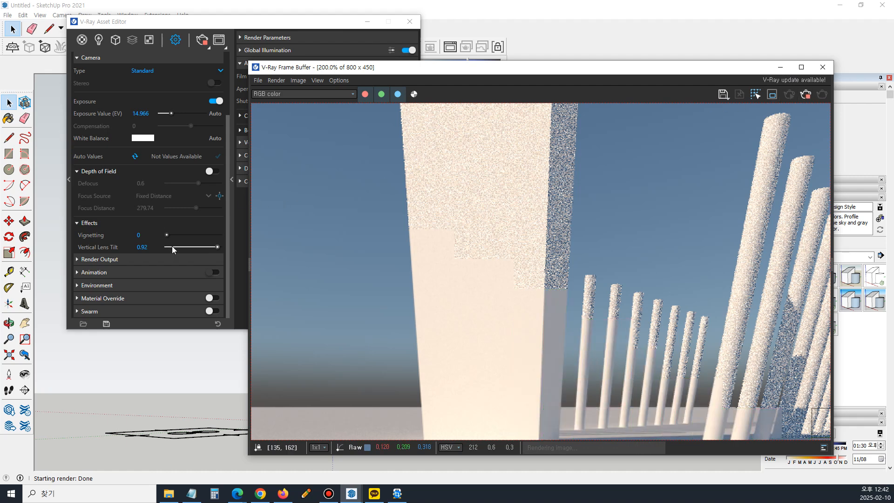
drag(172, 246, 167, 247)
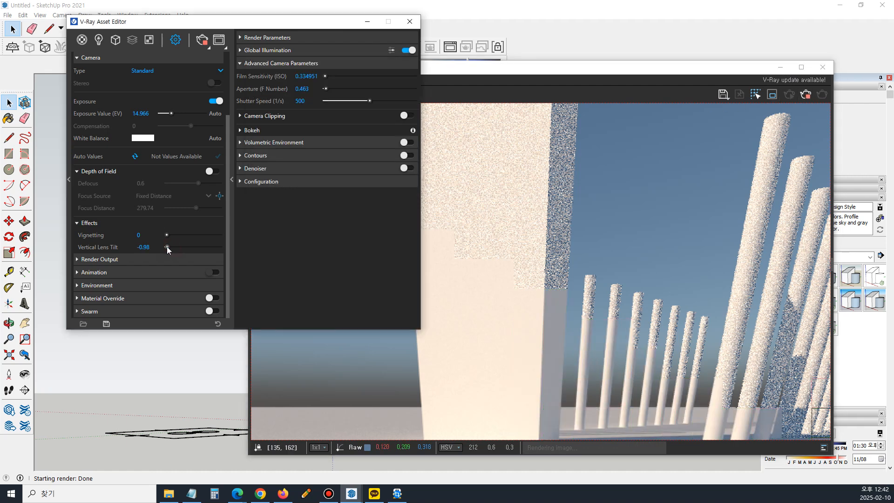
click(805, 94)
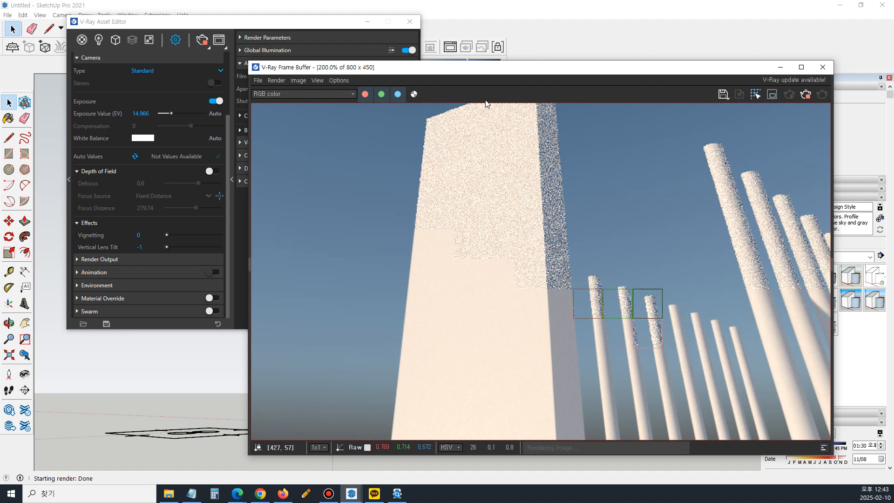
Set the vertical lens tilt to 0.11 and render the slab view, checking the slab's vertical edges
click(195, 247)
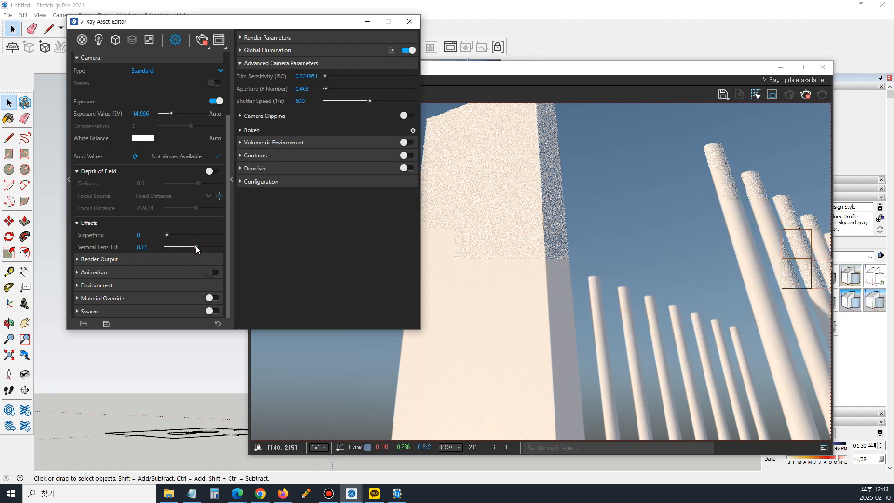
drag(196, 246, 196, 246)
click(823, 96)
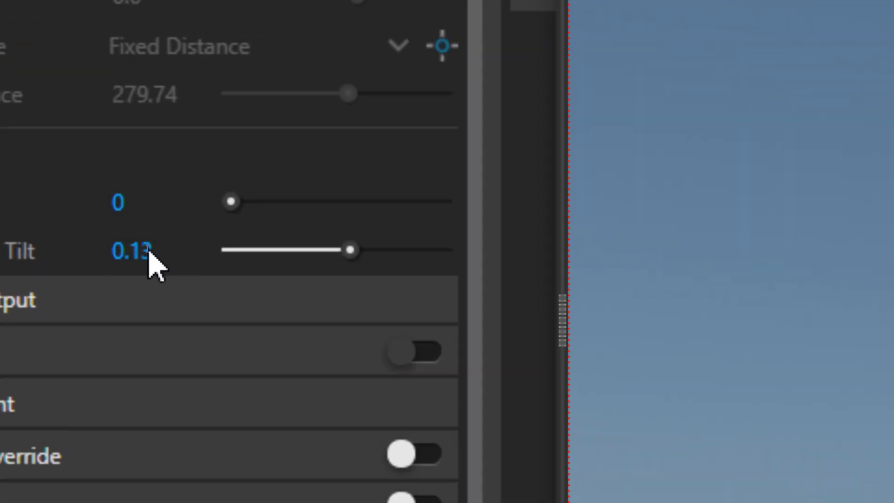
double_click(150, 251)
text(0)
key(Return)
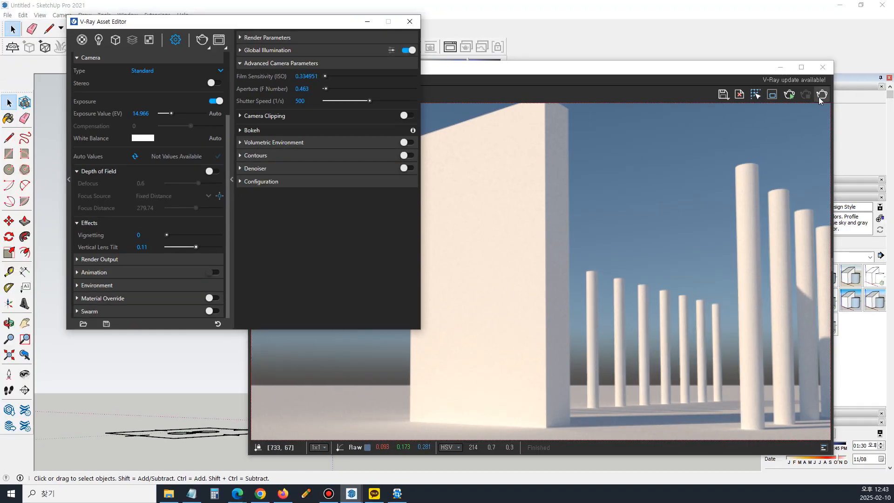
click(822, 95)
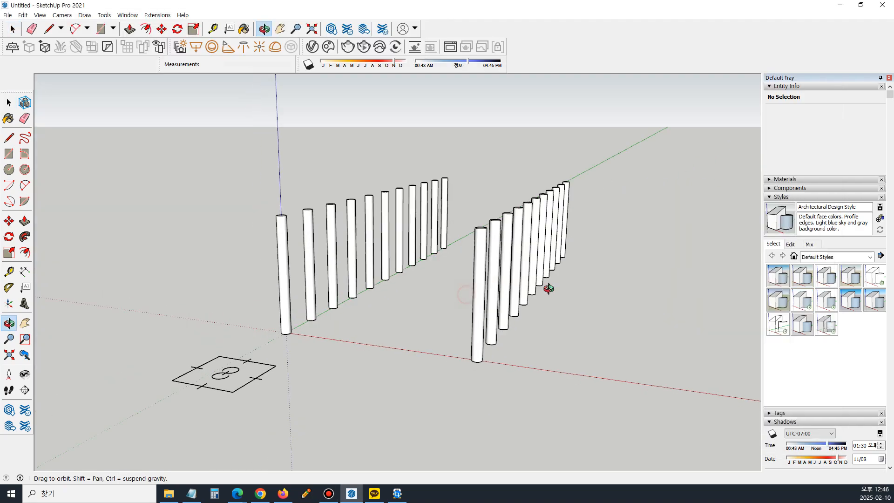
Delete the row of columns offset from the origin, leaving only the row along the green axis
middle_drag(548, 289, 616, 181)
drag(488, 351, 482, 337)
middle_drag(481, 336, 549, 167)
Scale the remaining 11 columns along the blue axis from their base upward into short floating cylinders
drag(214, 343, 215, 343)
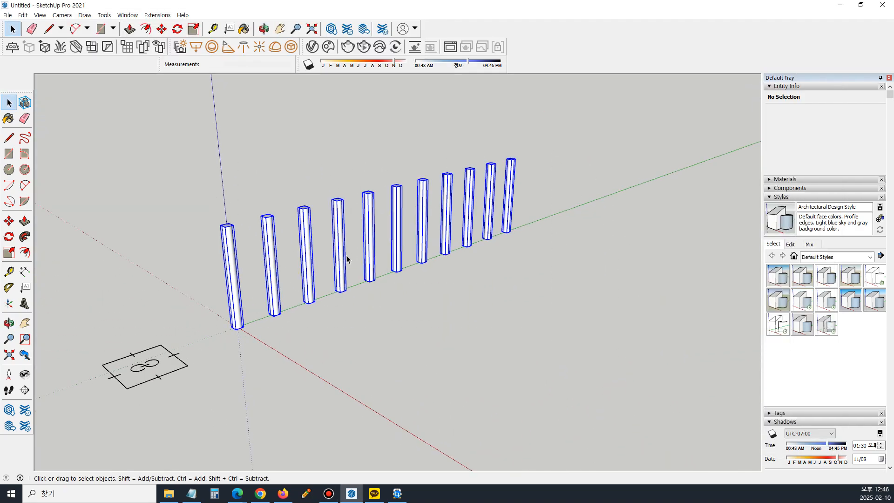
key(s)
scroll(403, 200, up, 3)
scroll(389, 307, up, 5)
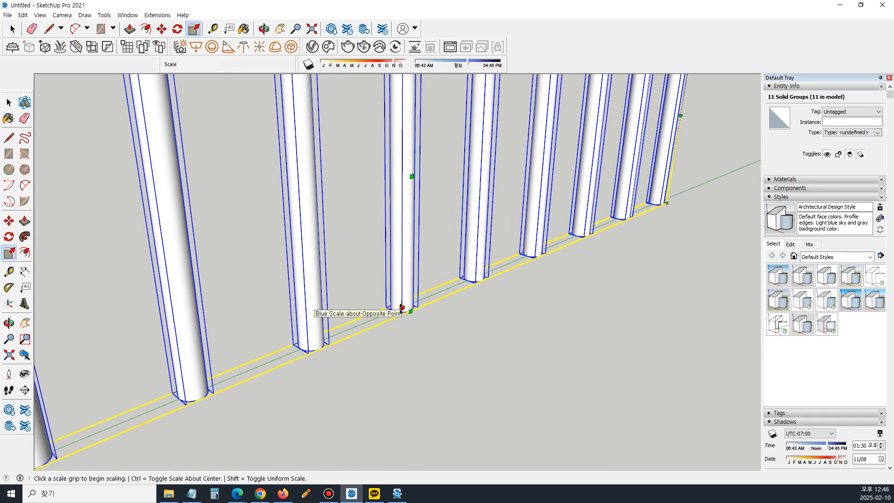
drag(398, 310, 390, 154)
mouse_move(390, 158)
middle_down()
mouse_move(394, 245)
mouse_move(398, 154)
middle_up()
drag(398, 153, 399, 219)
key(space)
click(460, 294)
scroll(459, 293, down, 2)
middle_drag(502, 280, 409, 271)
scroll(409, 271, down, 2)
middle_drag(361, 293, 153, 174)
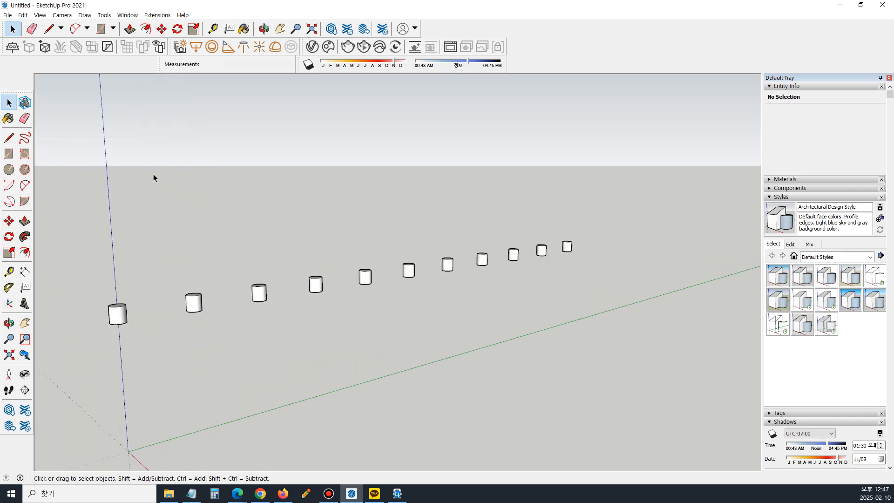
Try converting all the short cylinders to V-Ray mesh lights at once, and convert the nearest three individually
drag(93, 133, 655, 342)
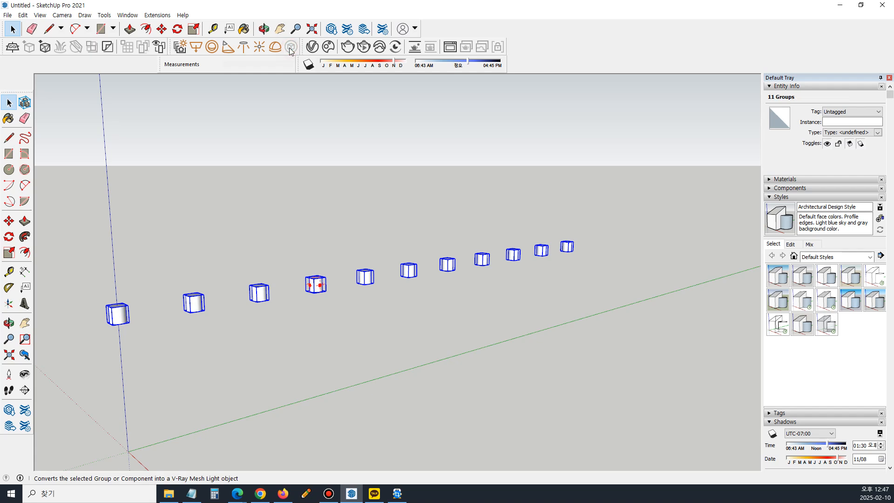
click(76, 266)
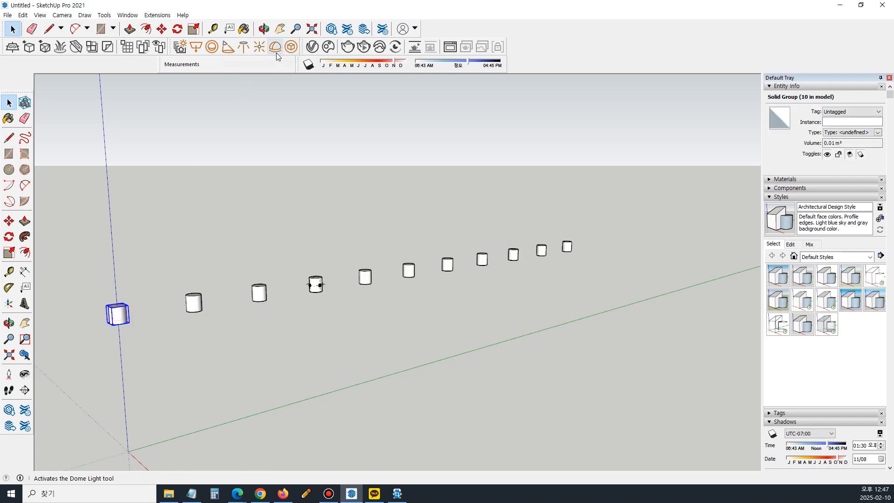
click(291, 47)
click(195, 298)
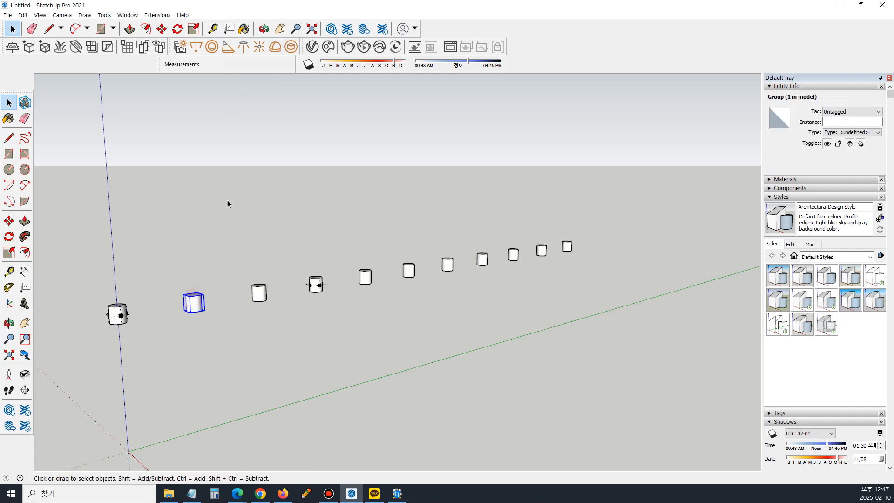
click(291, 47)
click(259, 292)
click(291, 47)
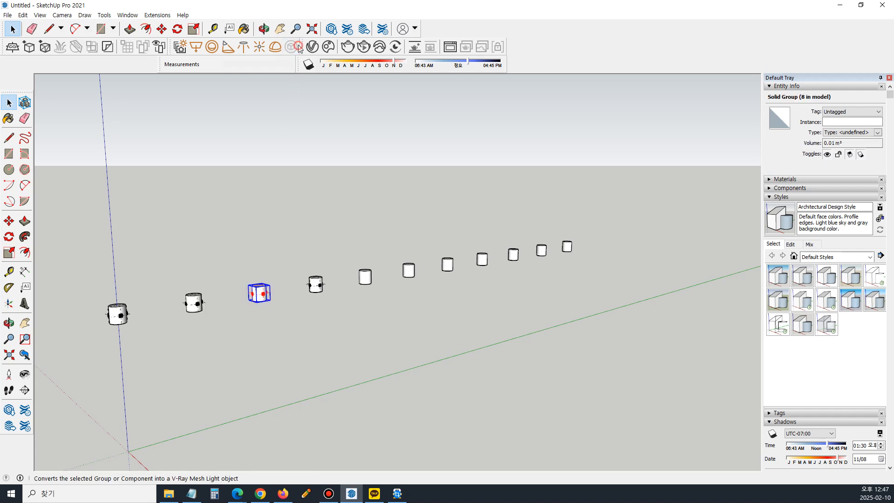
Convert the fifth, sixth and seventh cylinders of the row into V-Ray mesh lights individually
click(363, 278)
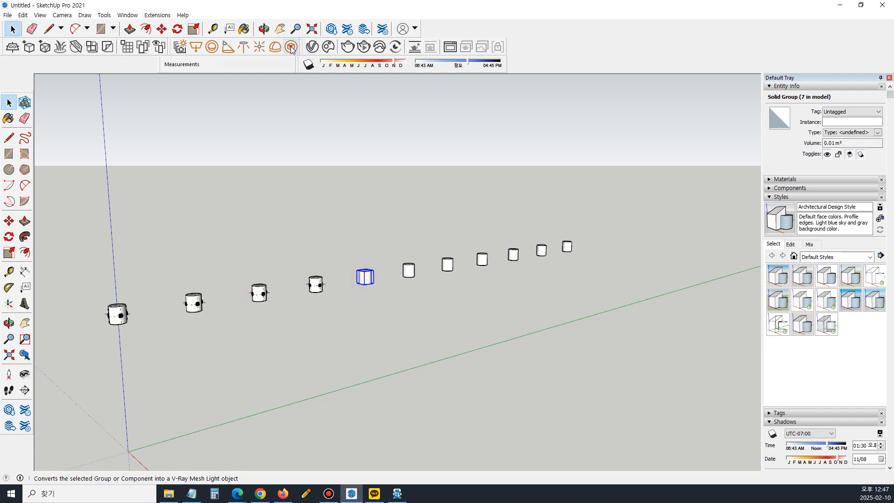
click(291, 47)
click(409, 270)
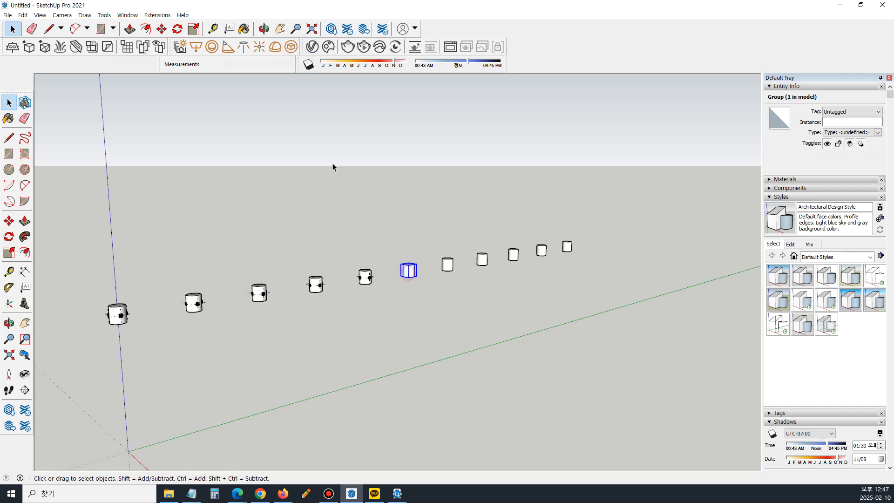
click(291, 47)
click(447, 264)
click(291, 47)
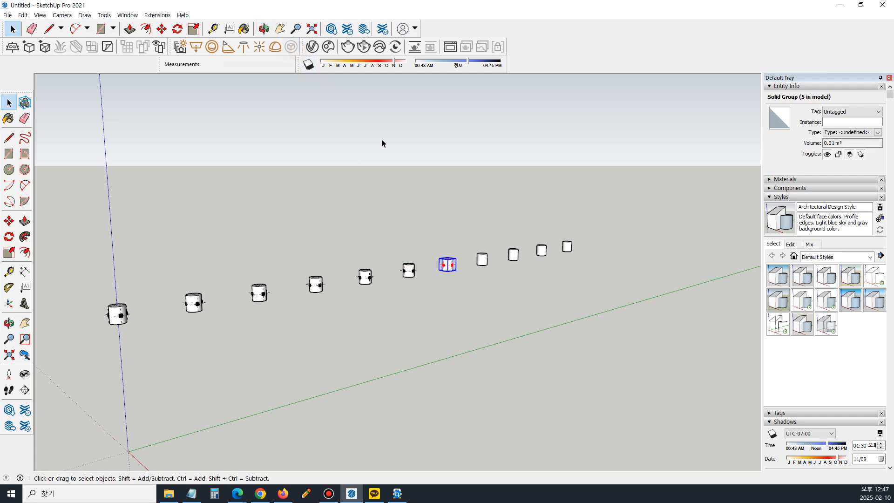
Convert the last four cylinders at the far end of the row into V-Ray mesh lights
click(482, 257)
click(291, 47)
click(513, 255)
click(291, 47)
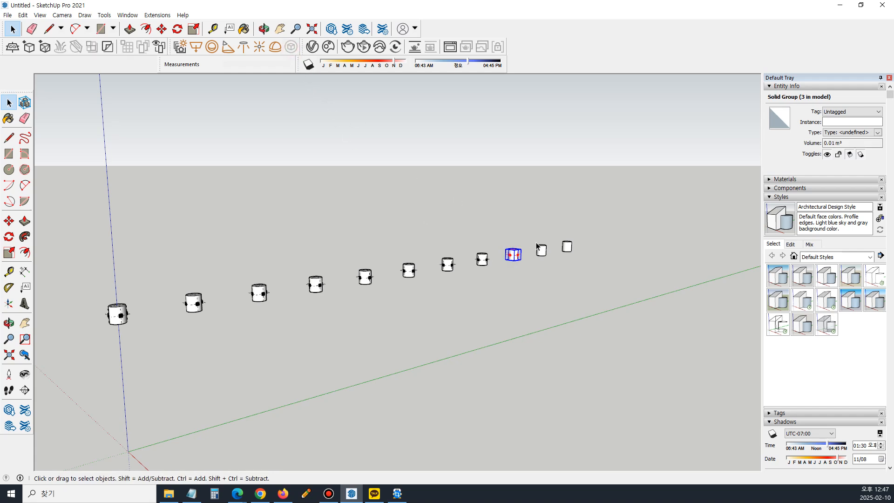
click(541, 250)
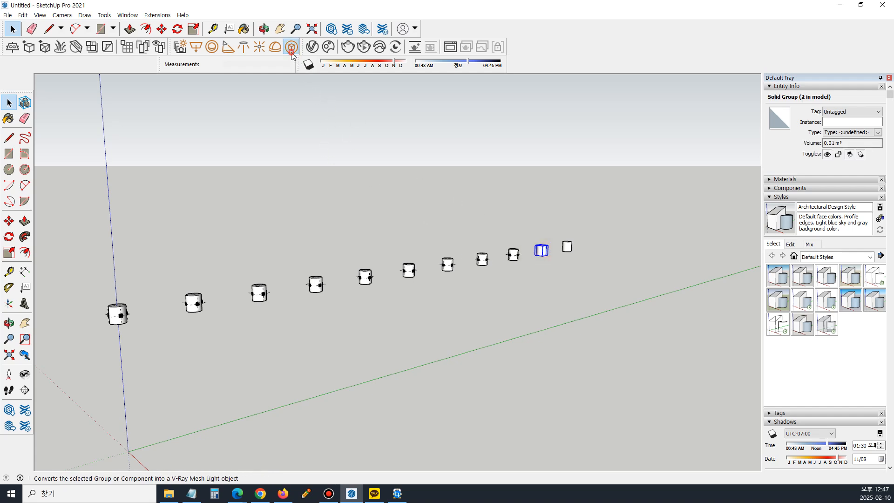
click(291, 47)
click(567, 247)
click(291, 47)
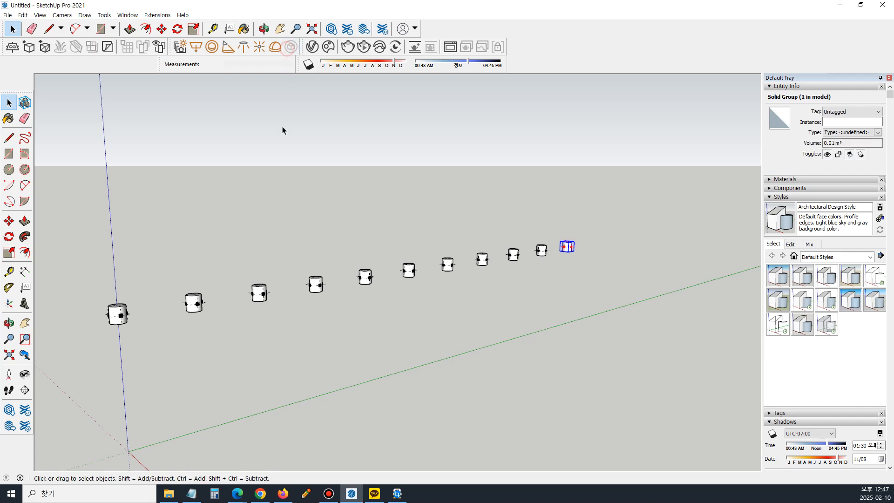
Set the shadow time to 01:30 AM and render the row of mesh lights from a low view
middle_drag(285, 208, 276, 243)
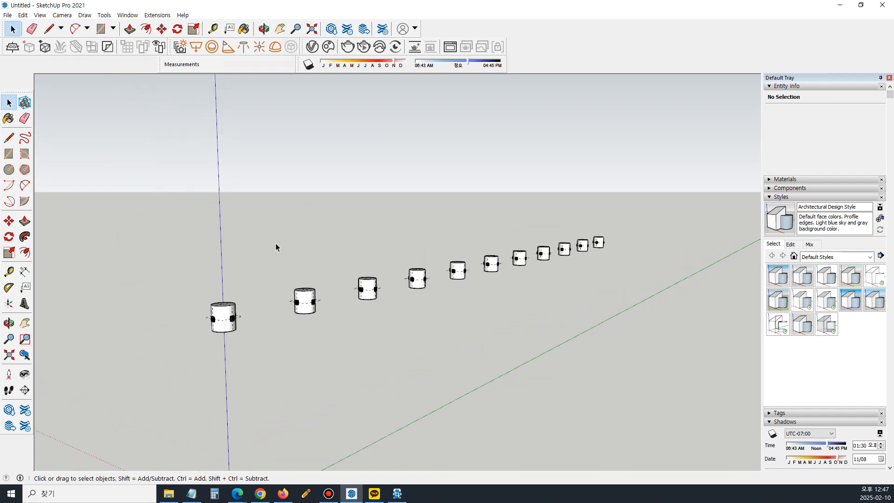
middle_drag(521, 289, 437, 263)
scroll(437, 263, up, 2)
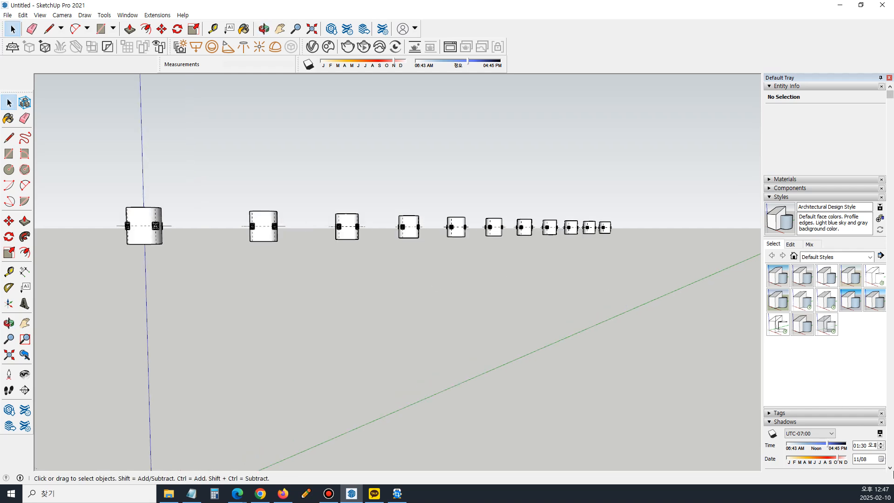
scroll(892, 472, down, 4)
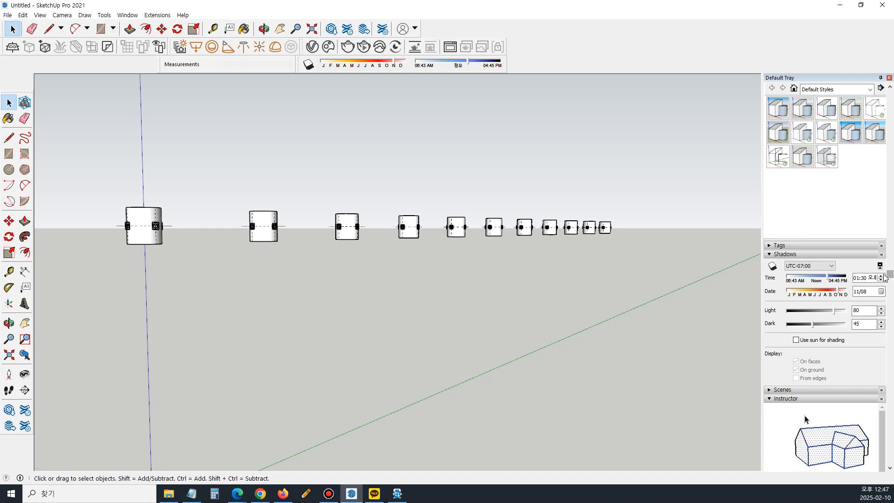
click(880, 281)
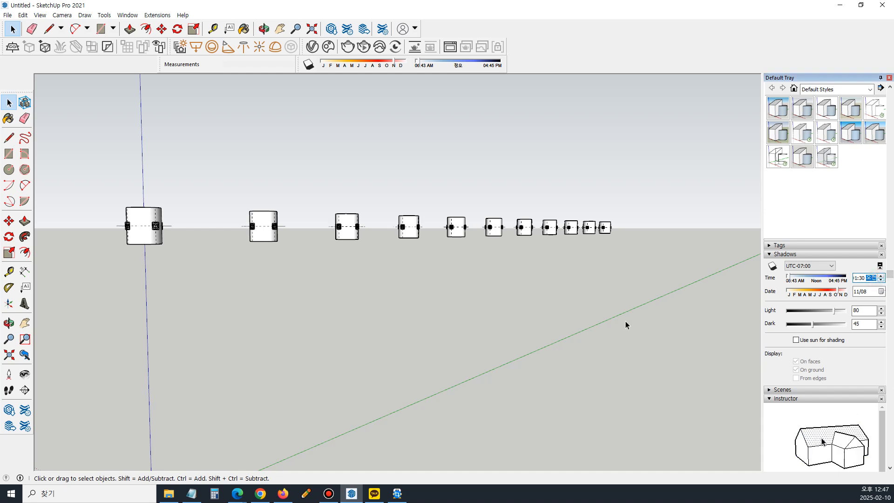
scroll(292, 278, up, 1)
scroll(287, 202, down, 1)
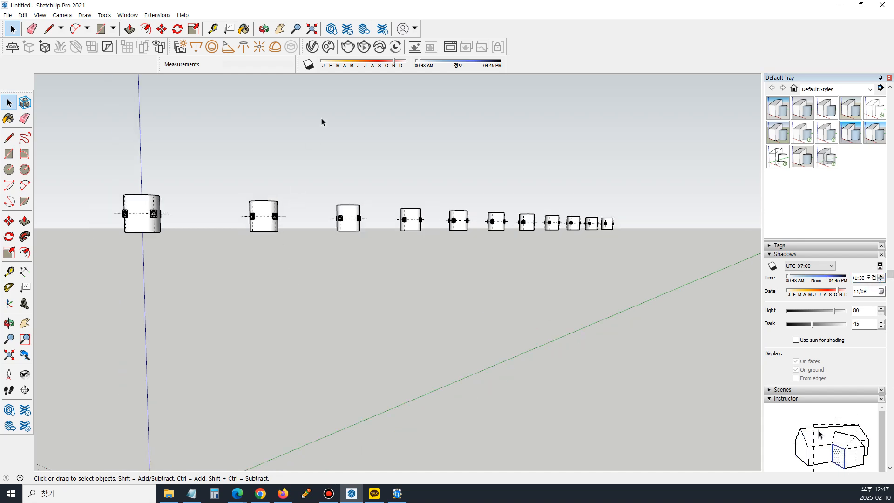
click(350, 48)
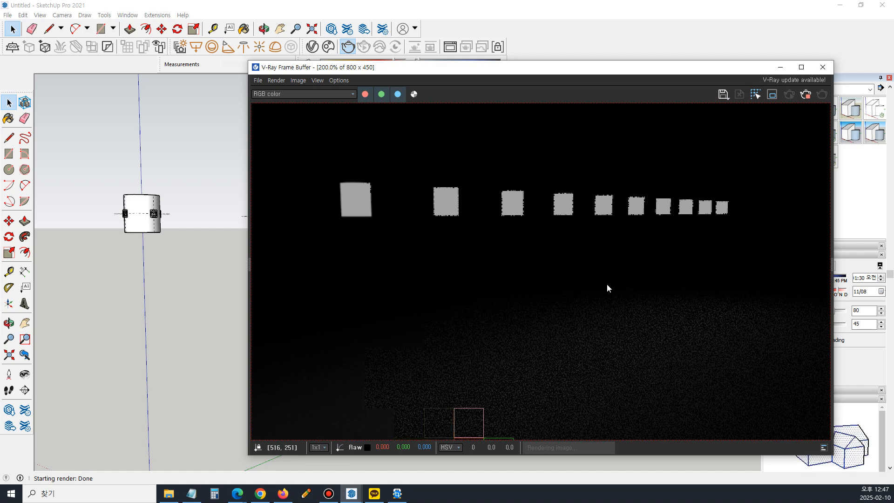
scroll(622, 239, down, 1)
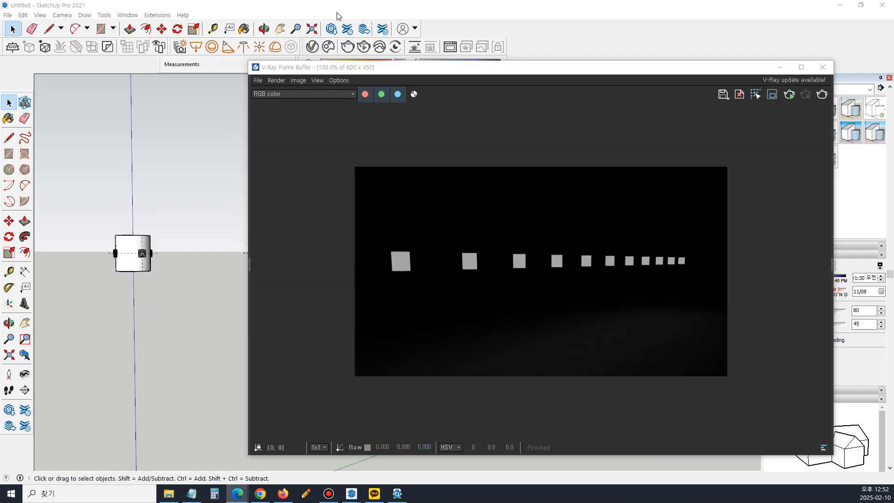
Enable depth of field in the V-Ray camera settings and render the row of mesh lights
click(313, 46)
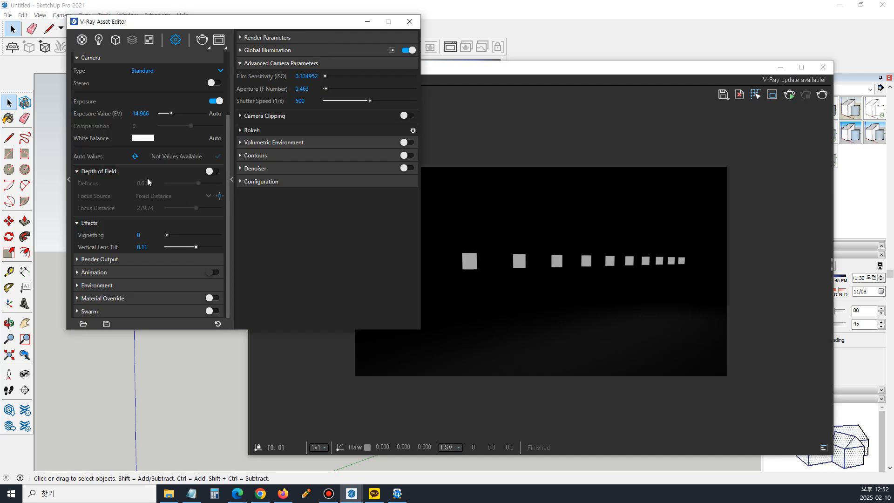
click(211, 172)
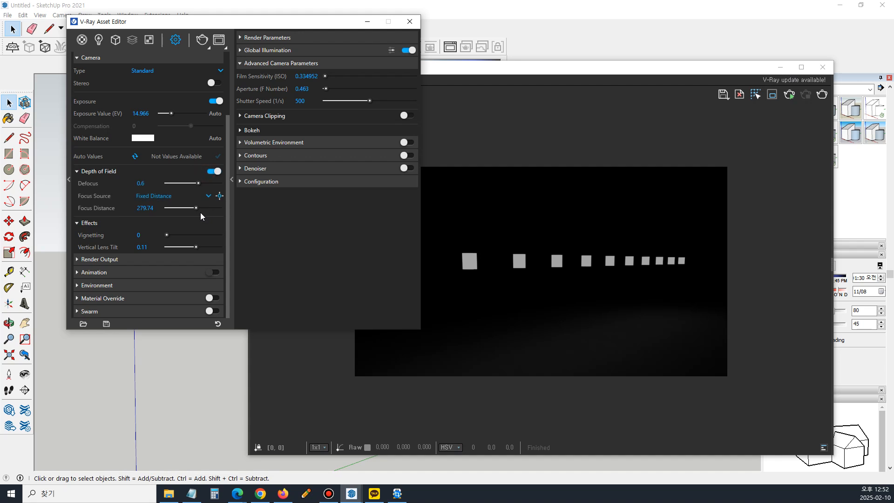
click(201, 40)
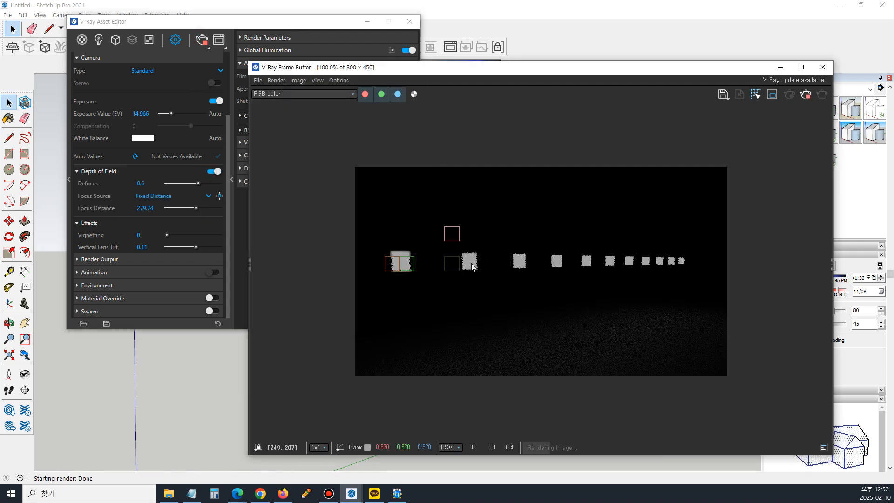
Set the depth of field defocus to 0.8 and render the mesh lights again
drag(210, 183, 213, 183)
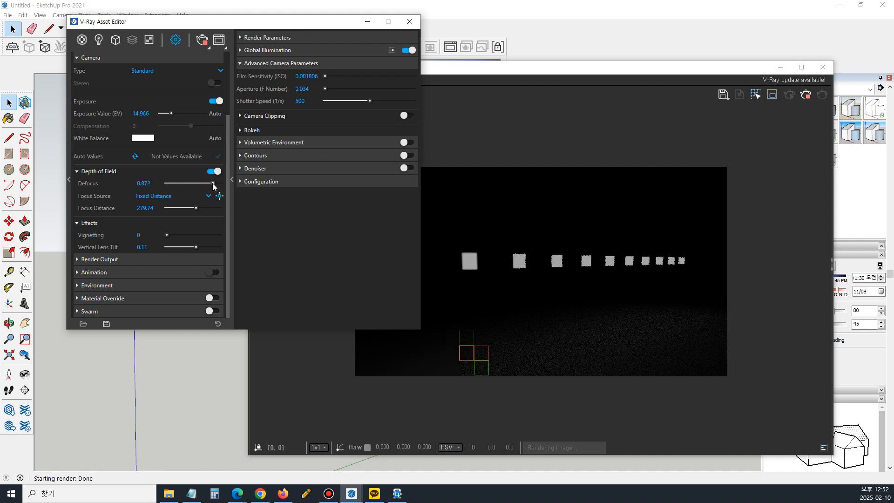
drag(156, 182, 102, 182)
text(0.8)
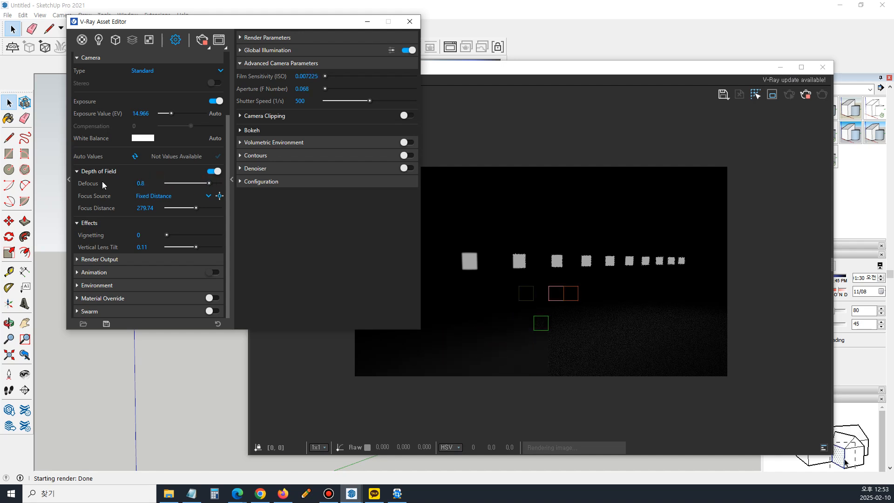
key(Return)
click(201, 40)
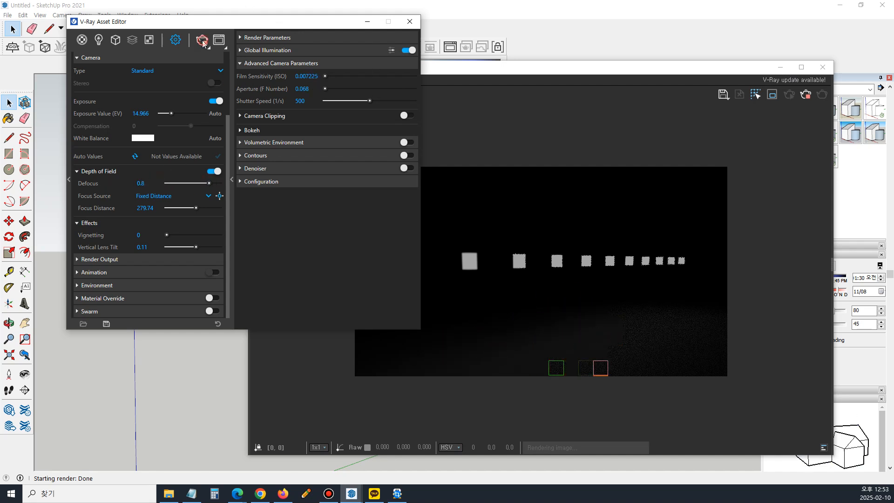
click(202, 41)
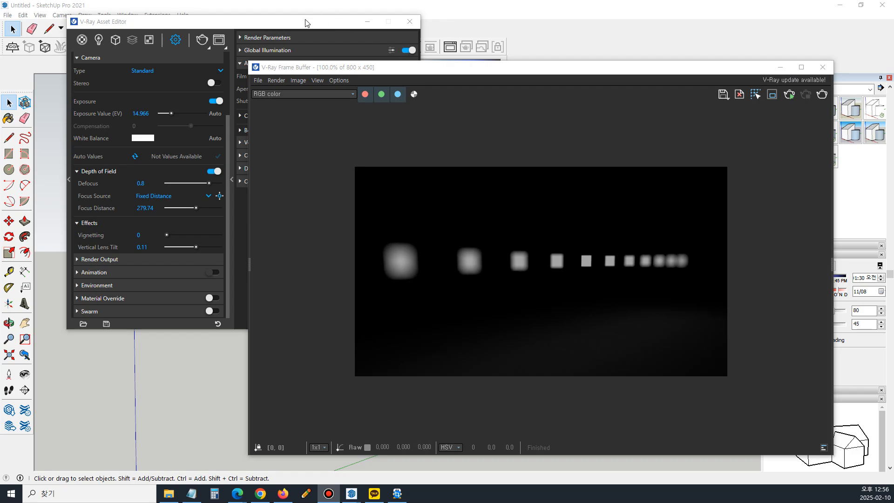
Enable 5 bokeh blades, try a render with defocus at 1, and stop it partway
click(307, 23)
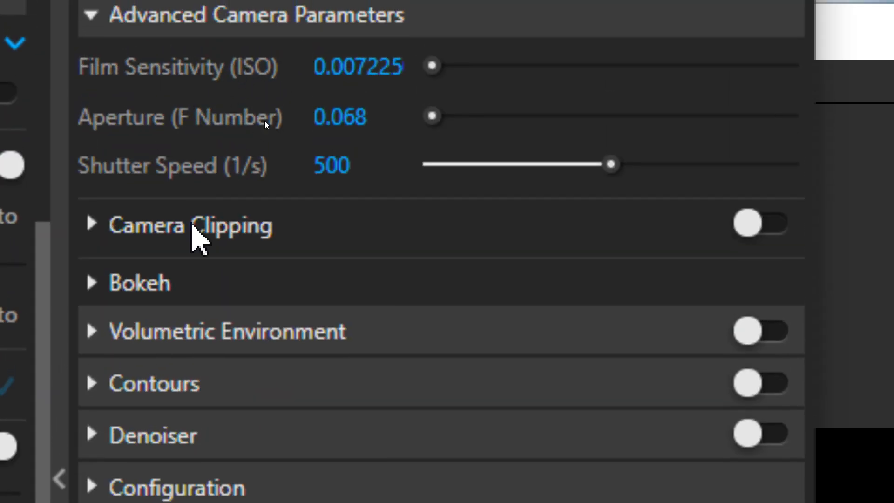
click(127, 285)
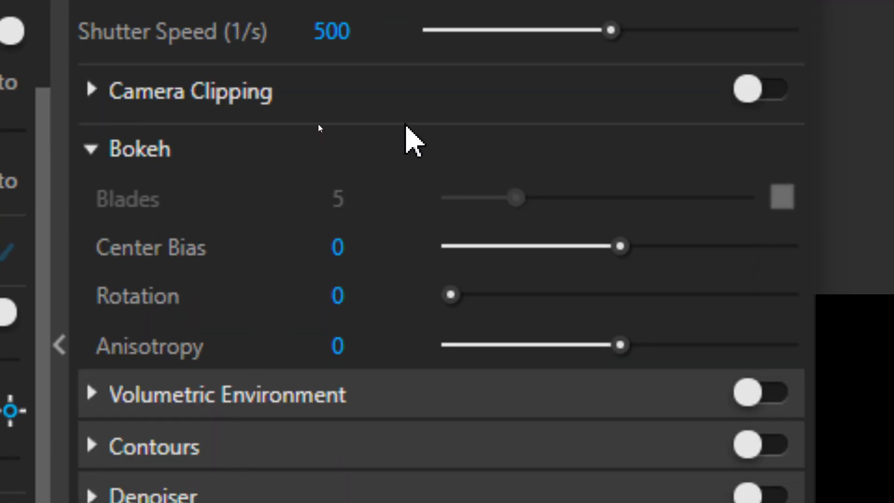
click(354, 234)
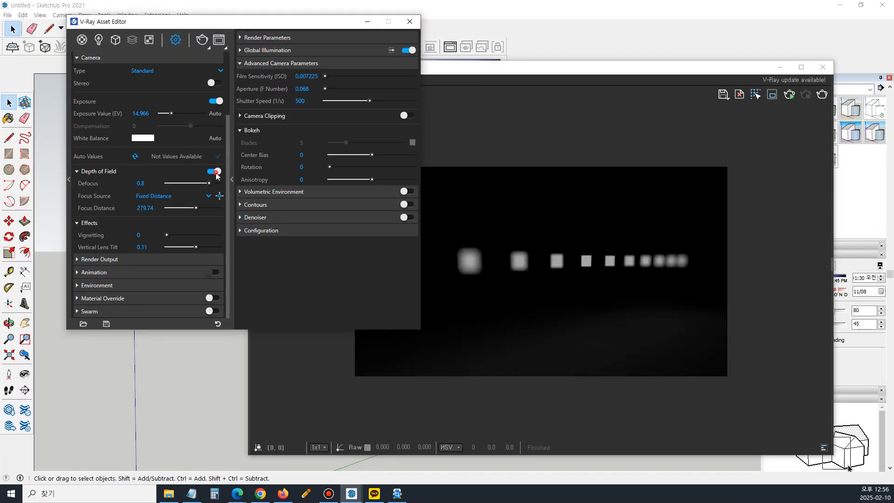
click(215, 173)
click(214, 172)
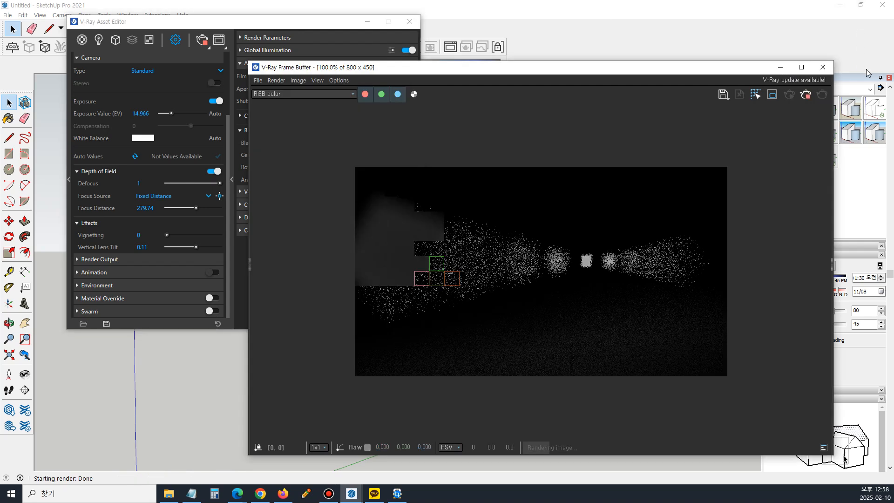
click(805, 94)
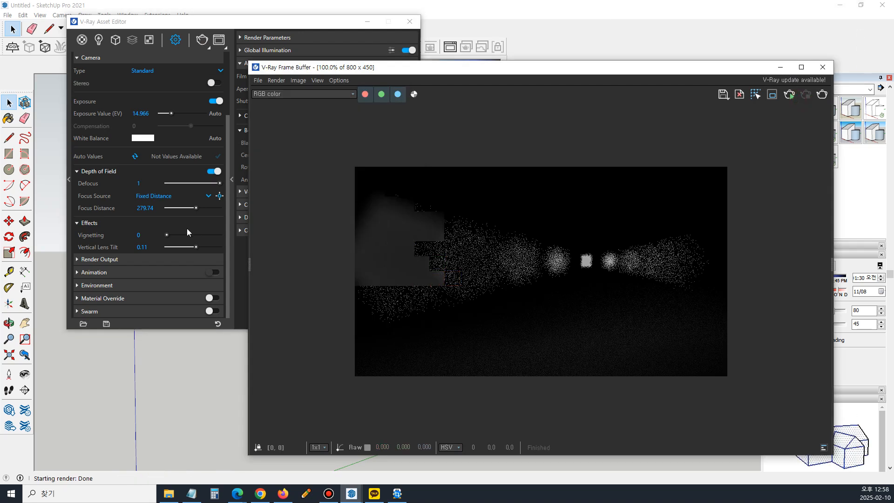
Lower the depth of field defocus to 0.9 and render the mesh lights with bladed bokeh
click(143, 234)
click(142, 183)
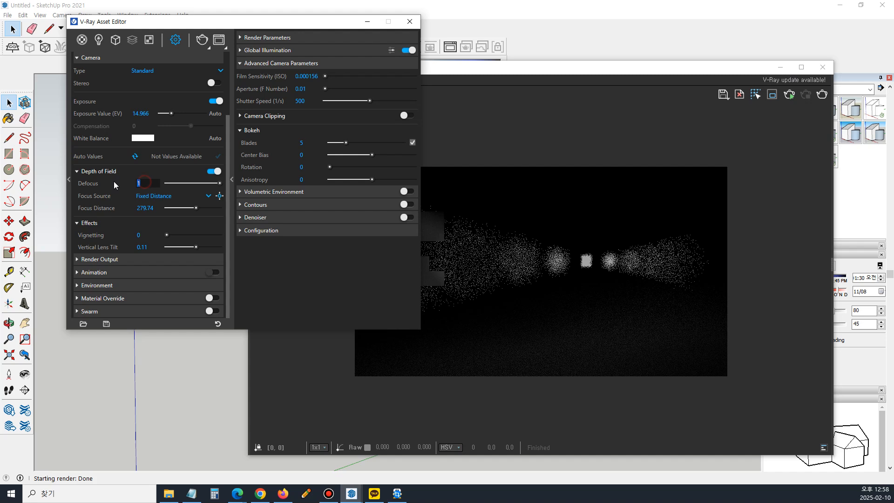
text(0.9)
key(Return)
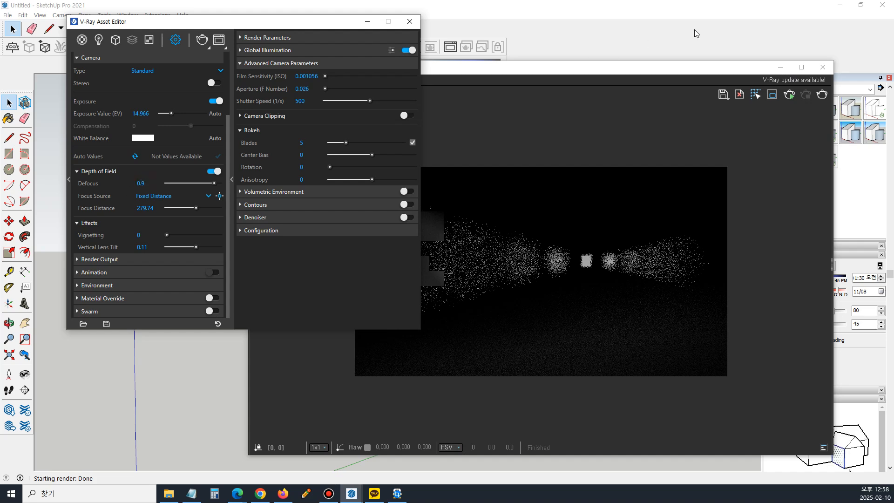
click(806, 93)
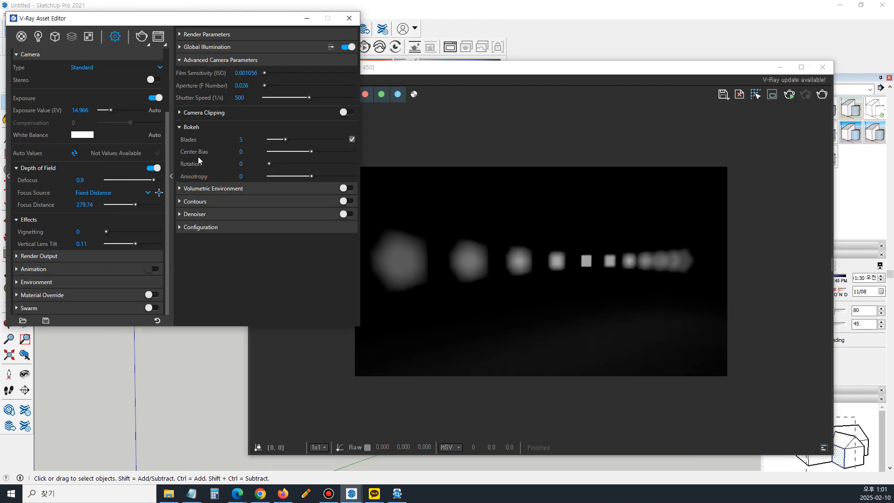
Set the bokeh center bias to 81 and render the mesh lights
drag(315, 151, 352, 155)
click(823, 95)
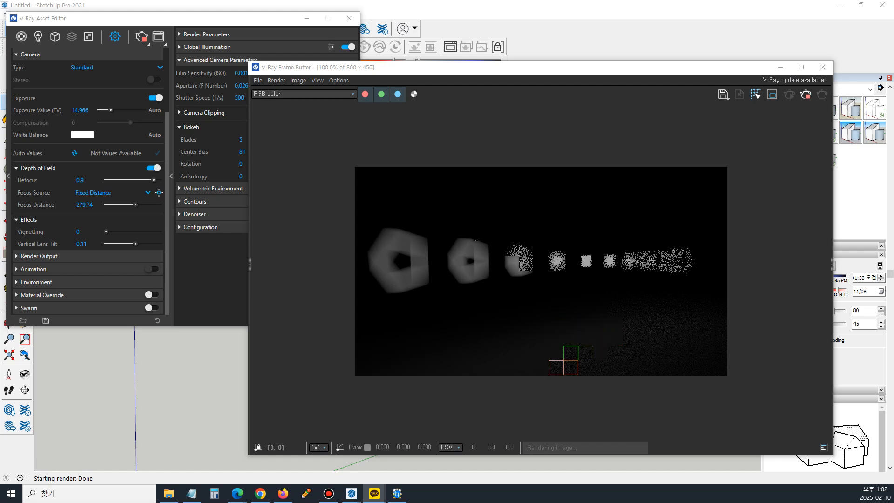
click(189, 258)
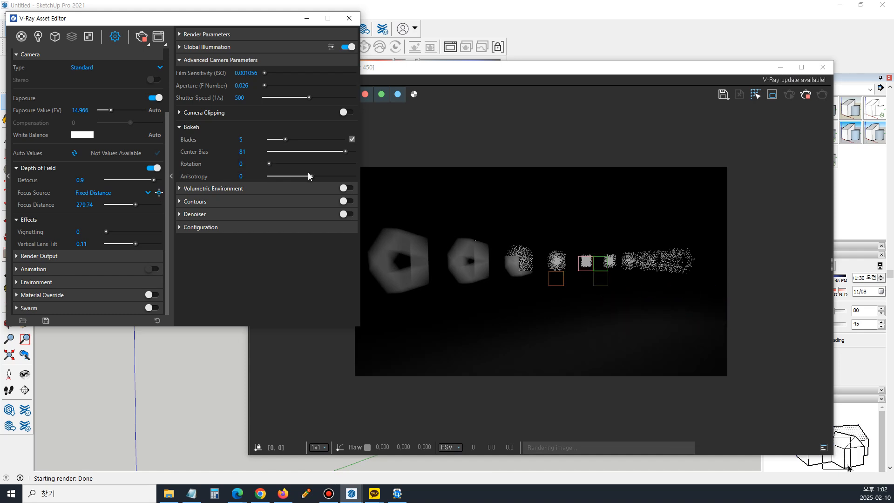
Raise the bokeh anisotropy to 0.55, stop the running render and render the mesh lights again
drag(327, 175, 335, 175)
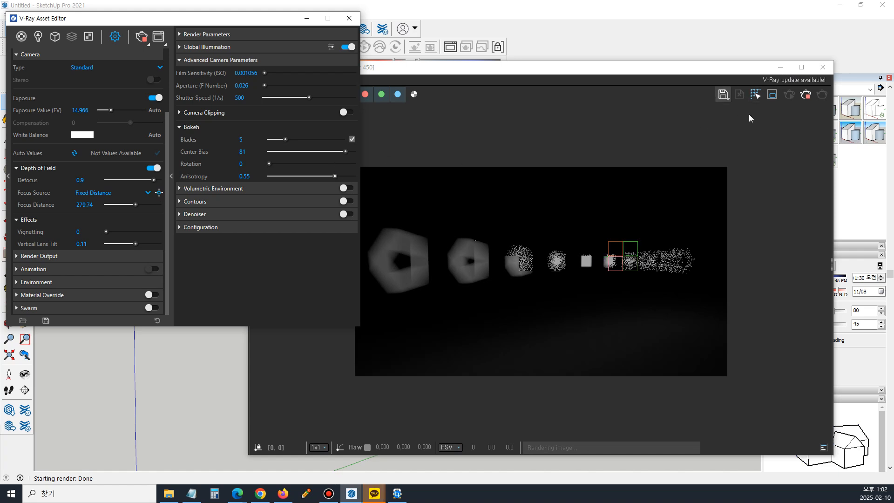
click(805, 95)
click(822, 97)
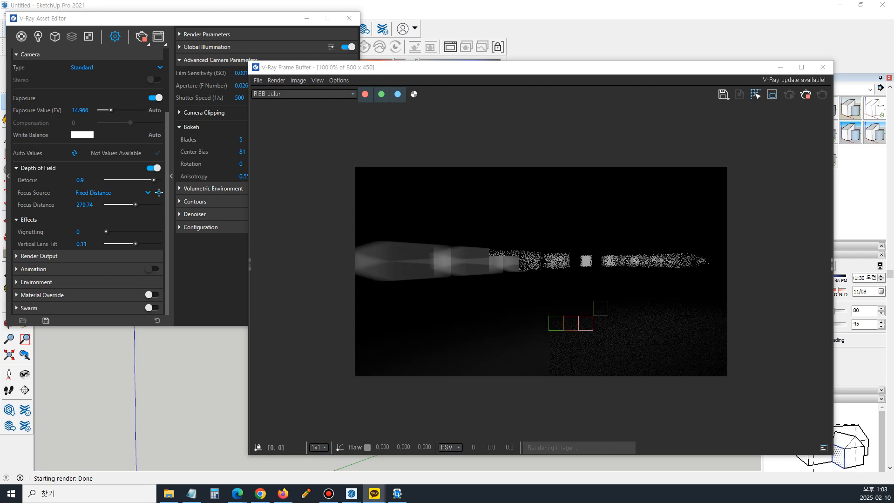
click(236, 226)
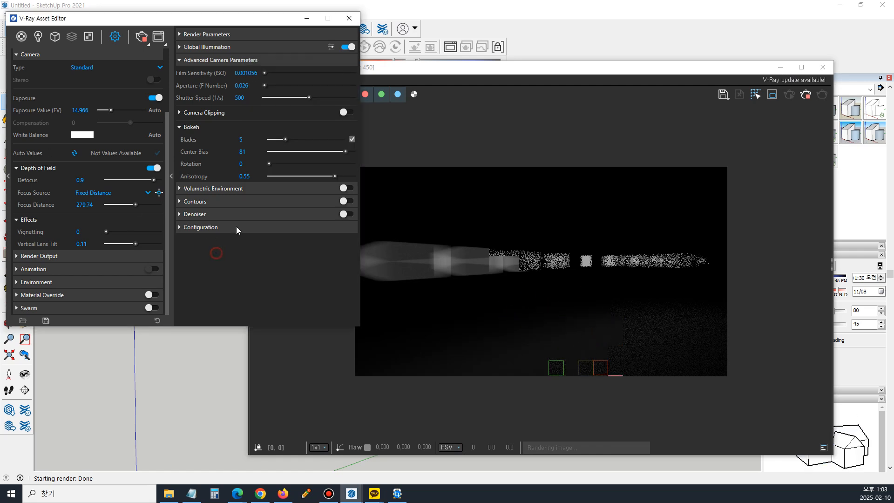
Set the bokeh anisotropy to -0.34 and restart the render of the mesh lights
mouse_move(314, 176)
mouse_down()
mouse_move(289, 176)
mouse_move(298, 177)
mouse_up()
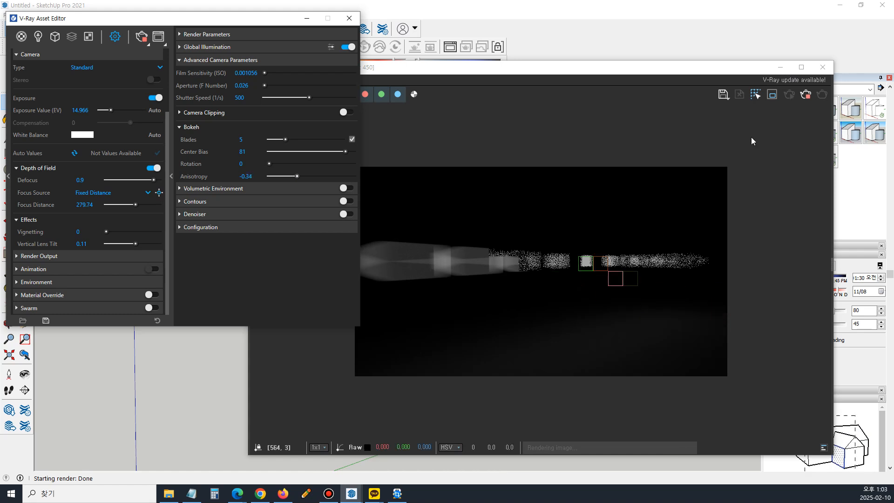
click(805, 94)
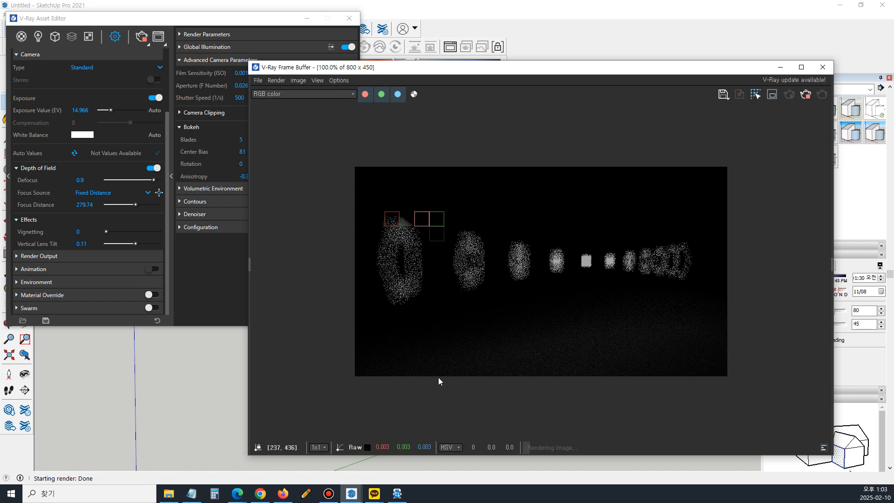
click(198, 277)
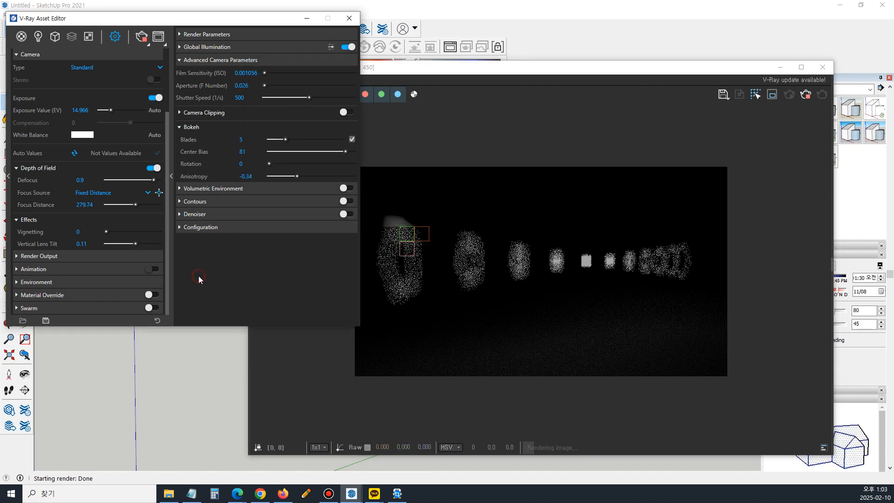